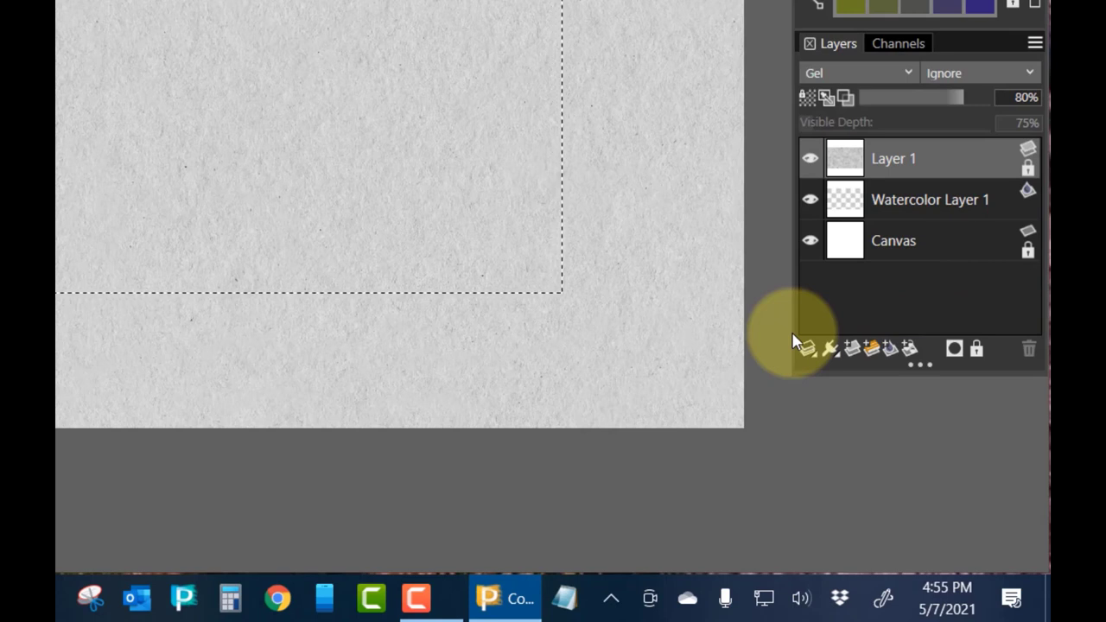
- Drag Layer 1 below Watercolor Layer 1, toggle the lock on and off, and make Watercolor Layer 1 active
left_click_drag(907, 158, 949, 197)
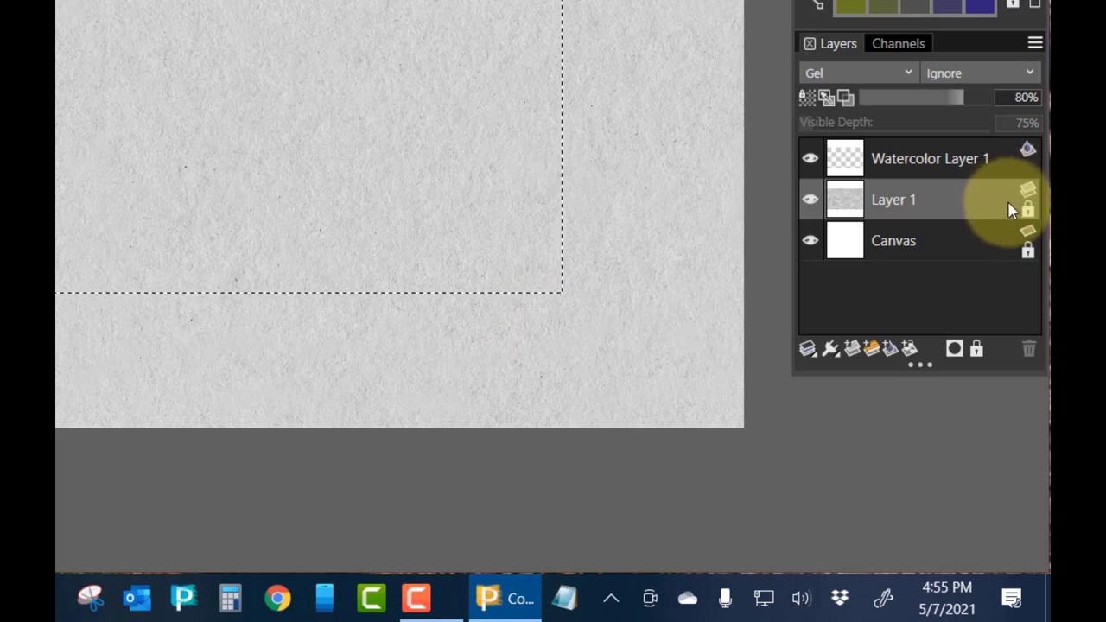
left_click(1028, 167)
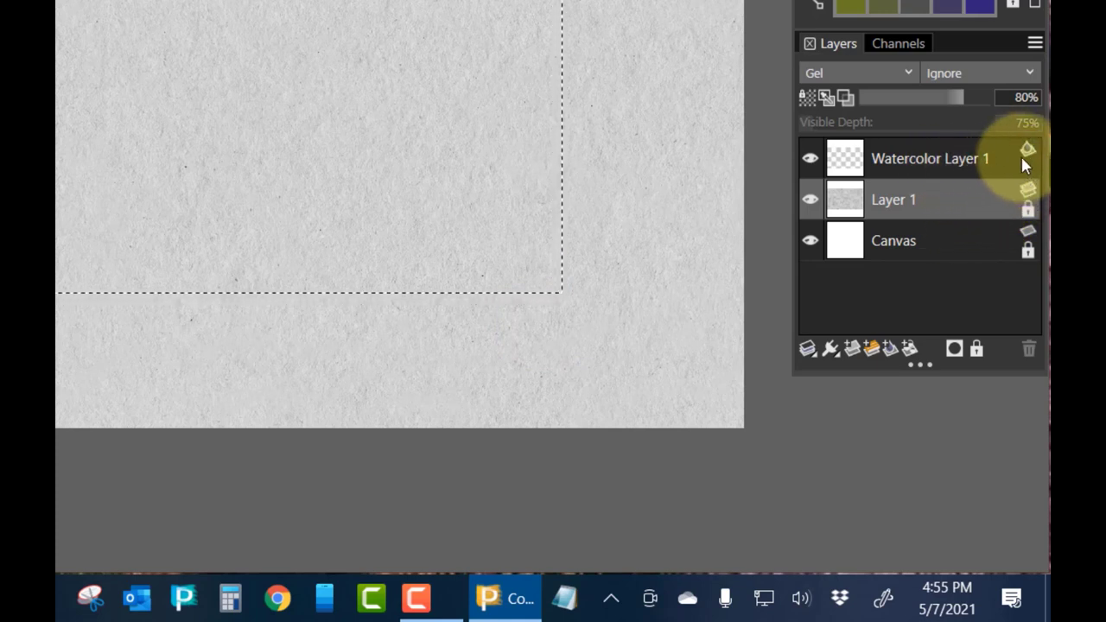
left_click(1028, 168)
left_click(933, 156)
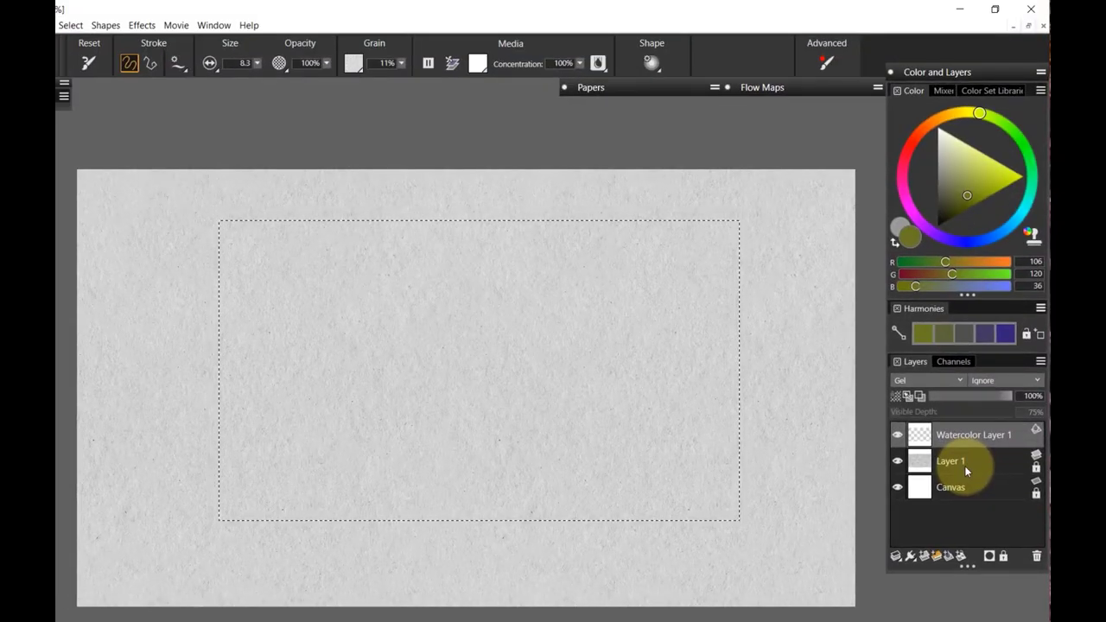
left_click(653, 65)
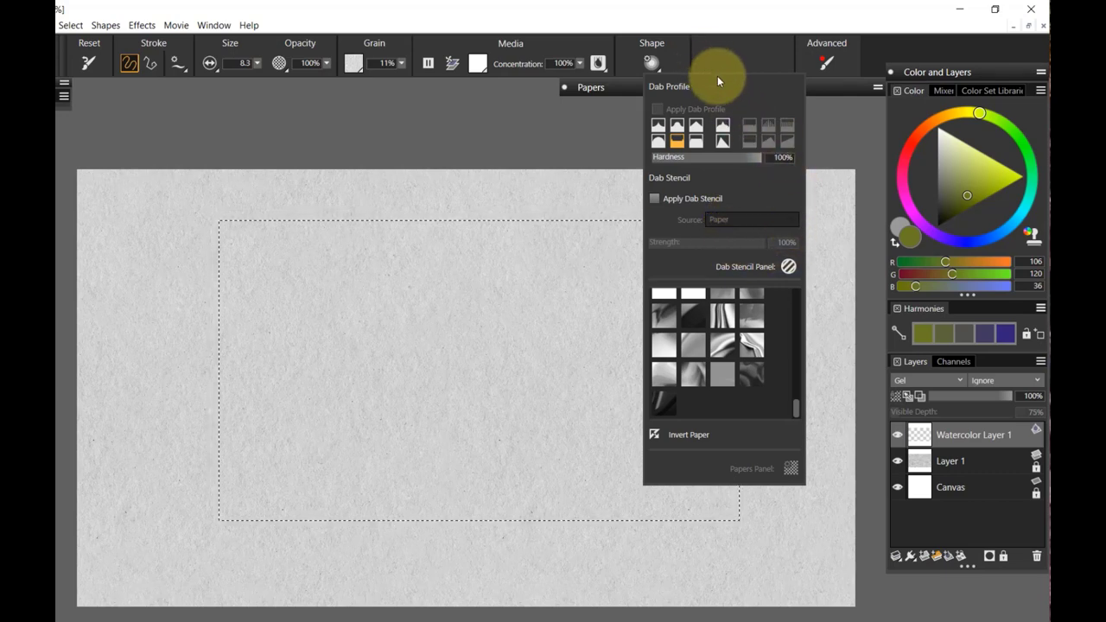
left_click(602, 108)
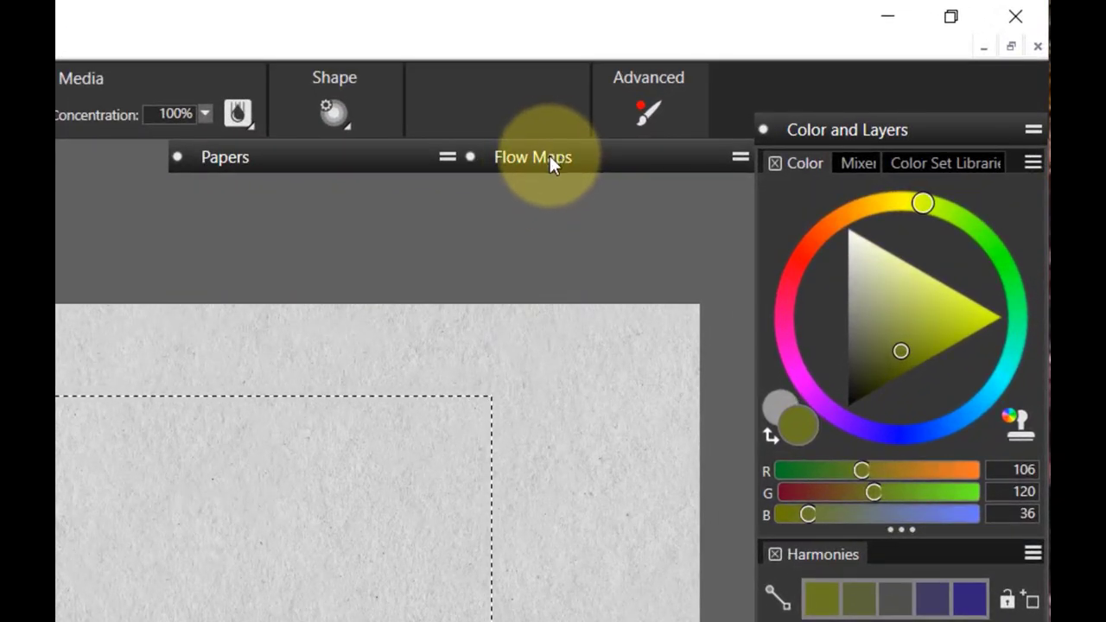
left_click(550, 157)
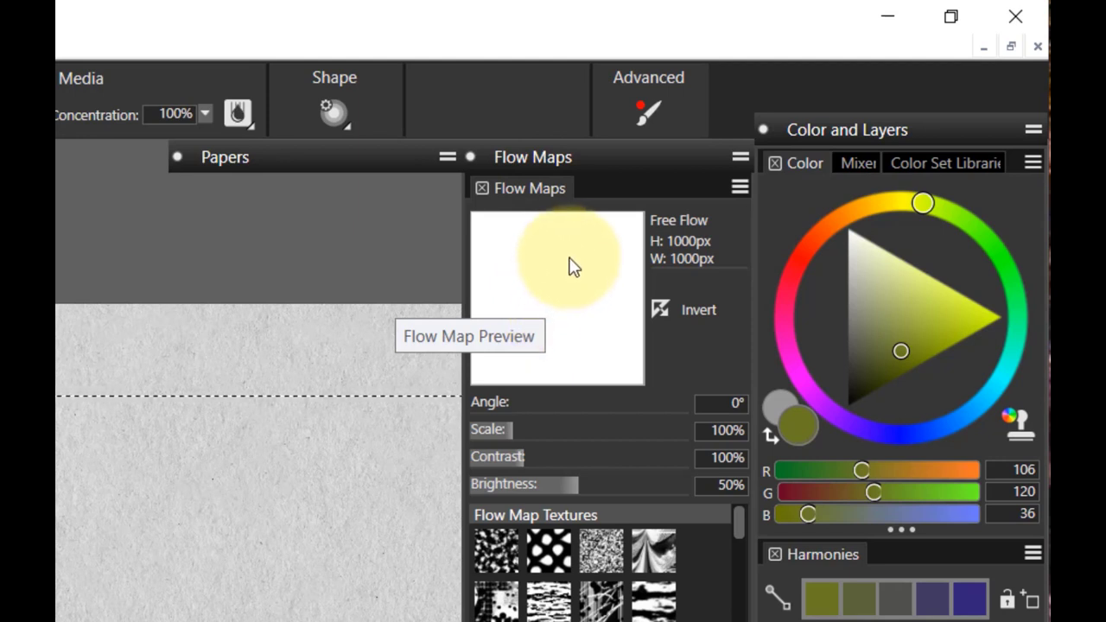
left_click(546, 157)
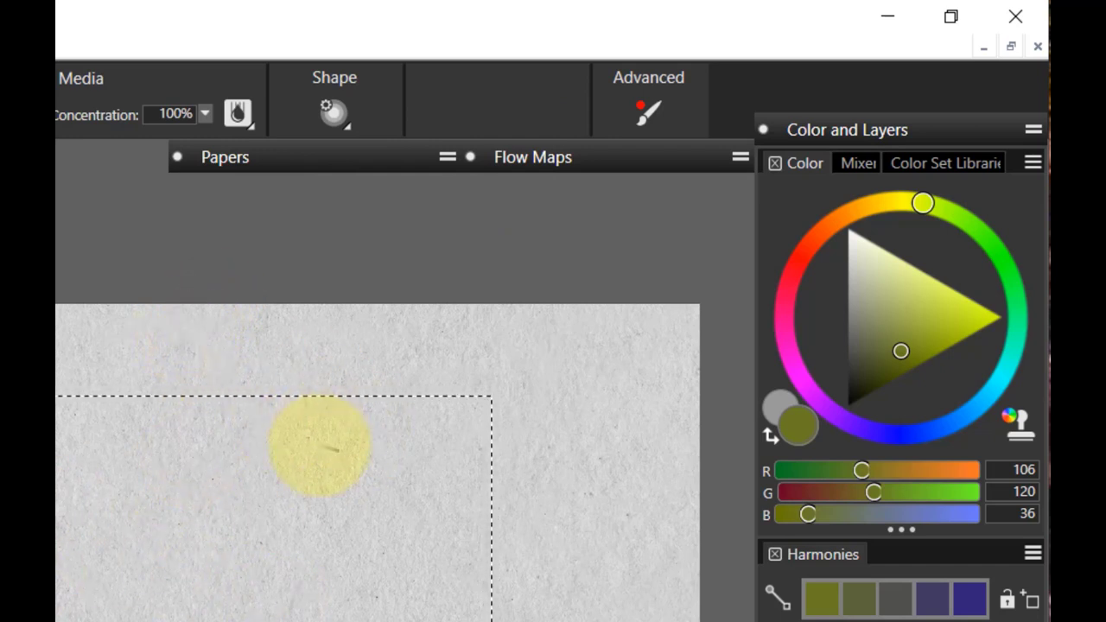
left_click(323, 160)
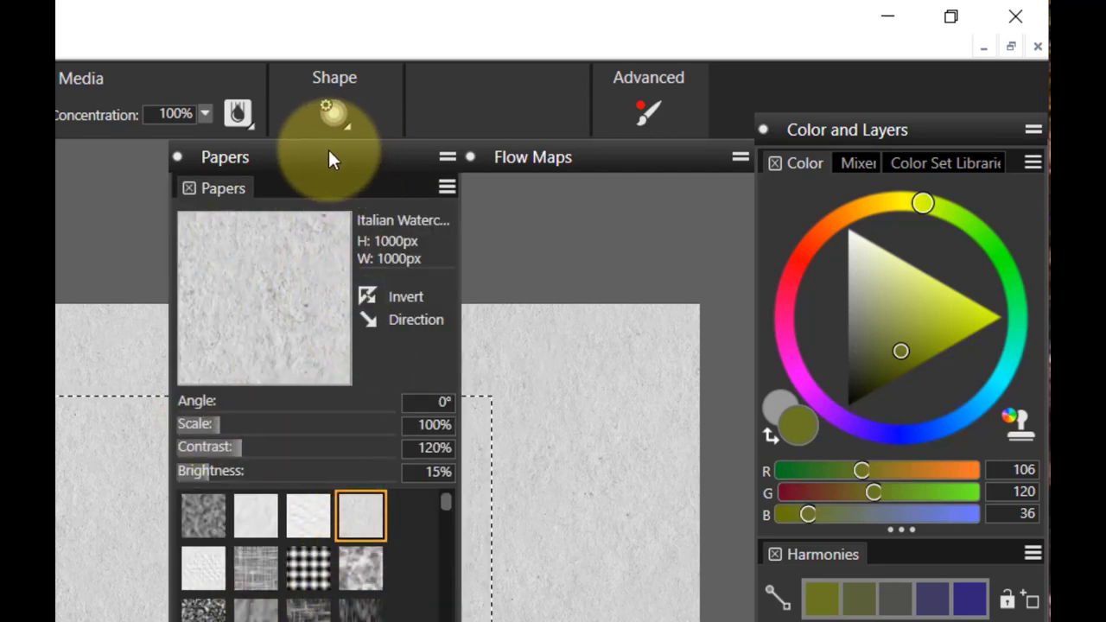
left_click(328, 158)
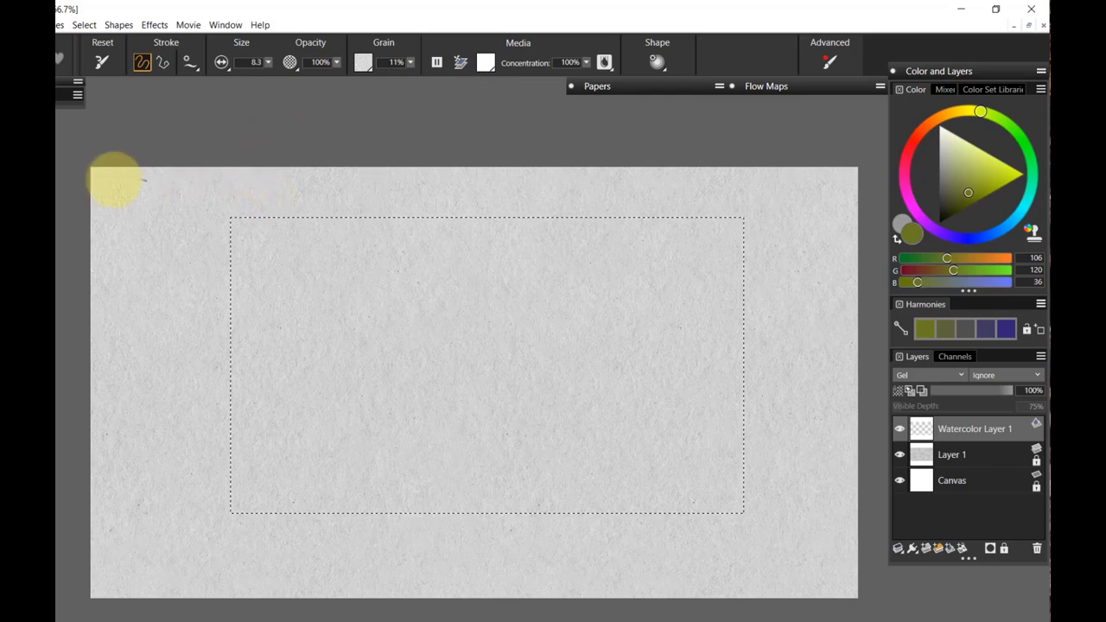
- Choose the Liner brush variant and set the paint colour to dark olive (R 84, G 87, B 1)
left_click(59, 59)
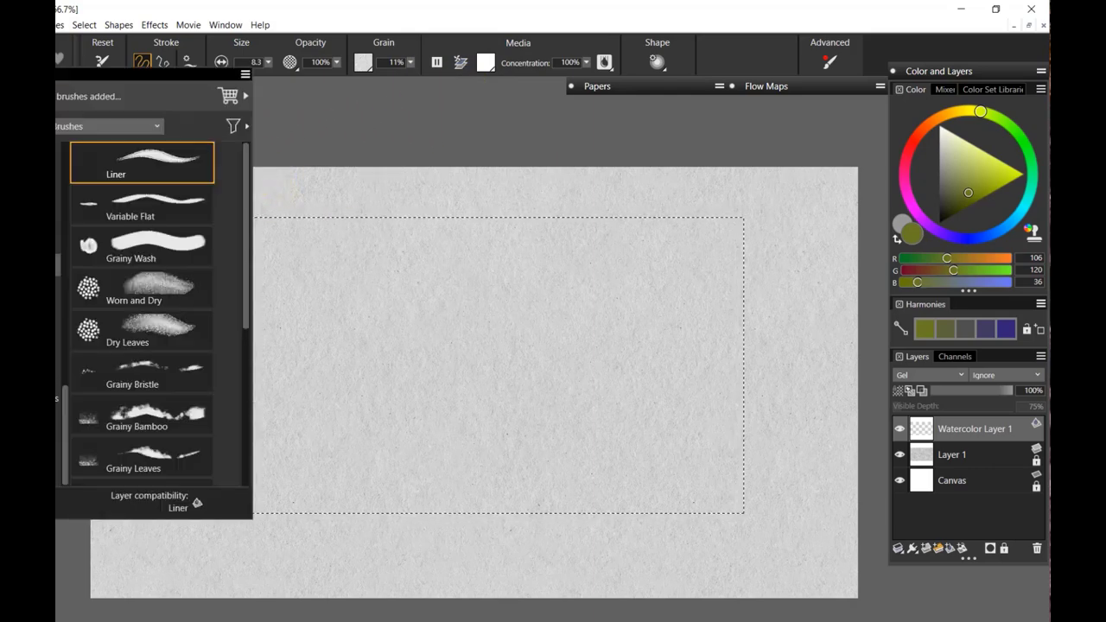
left_click(146, 167)
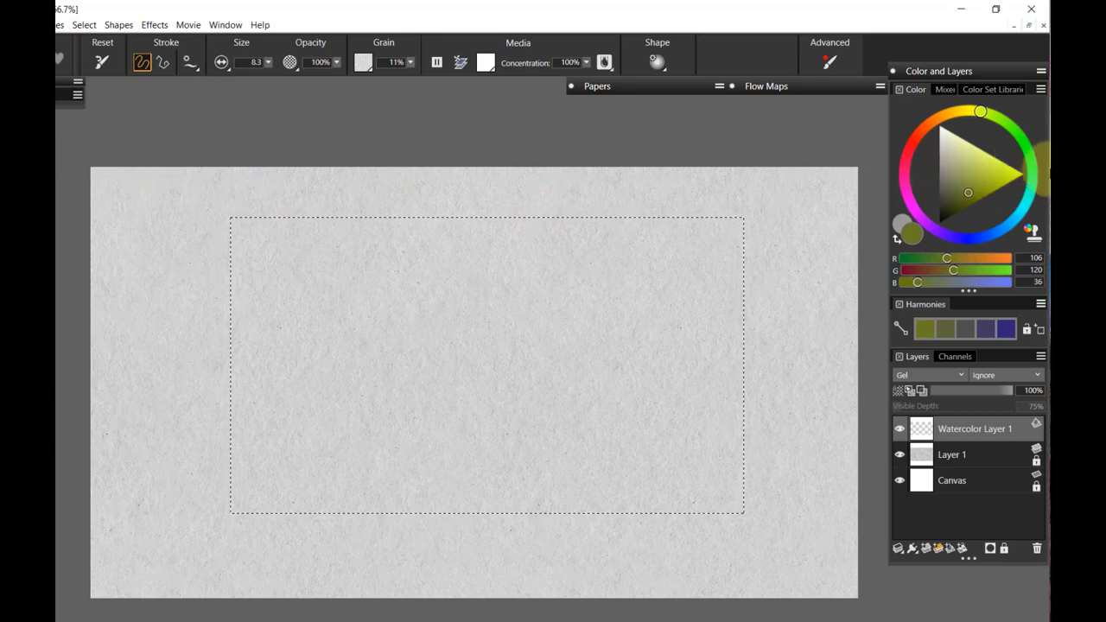
left_click(969, 208)
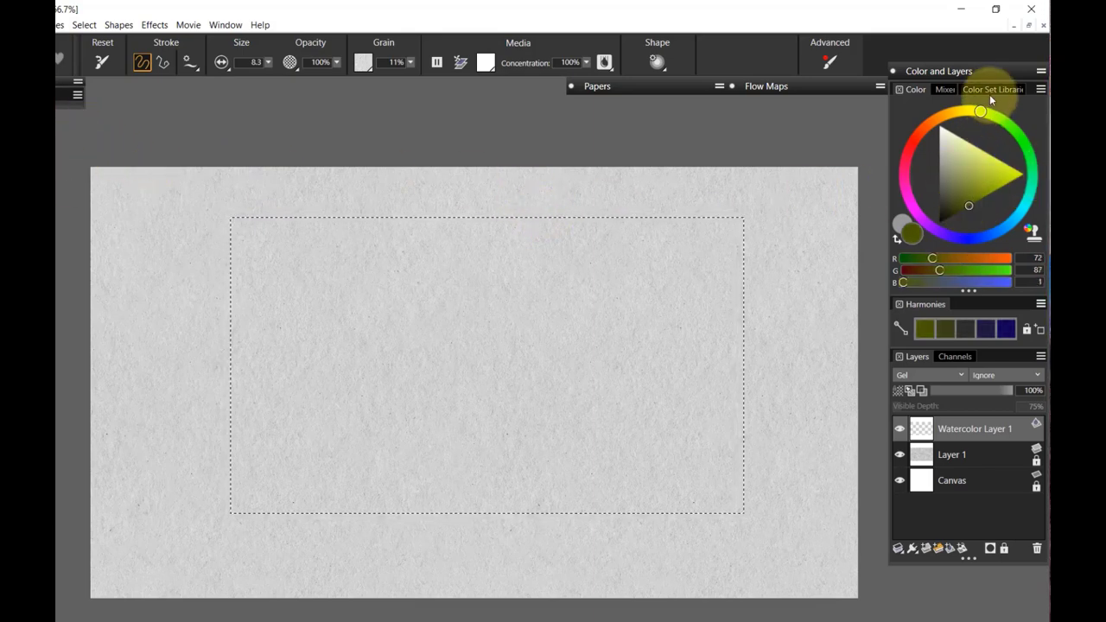
mouse_move(980, 112)
left_mouse_down()
mouse_move(985, 121)
mouse_move(972, 113)
left_mouse_up()
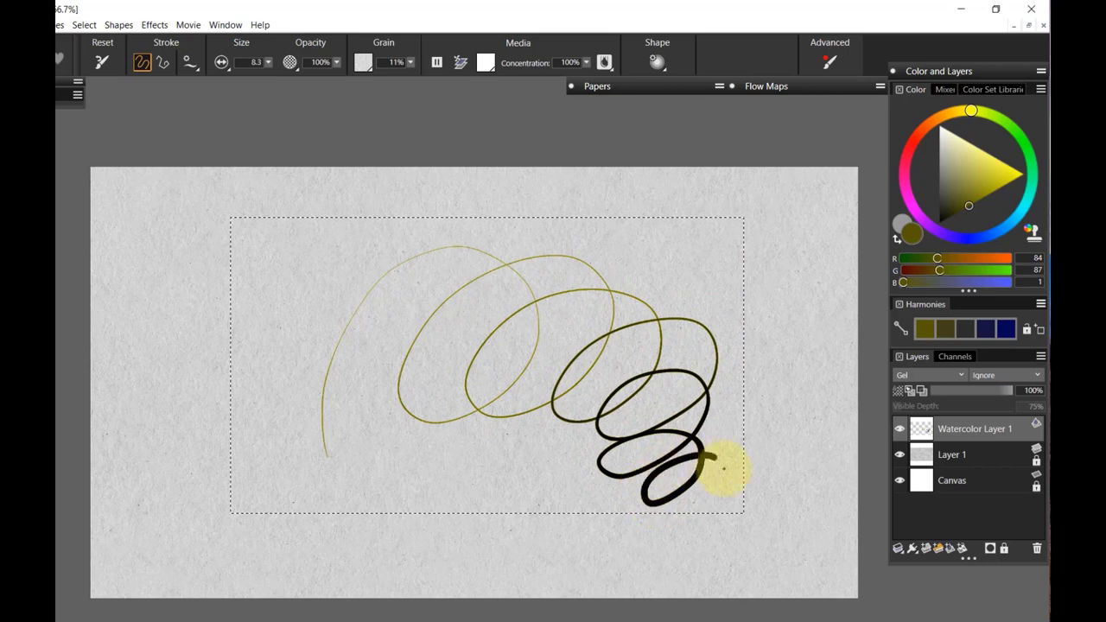
- Paint looping, wedge and curved test strokes in the selection, undoing the first scribble
left_click_drag(724, 471, 699, 508)
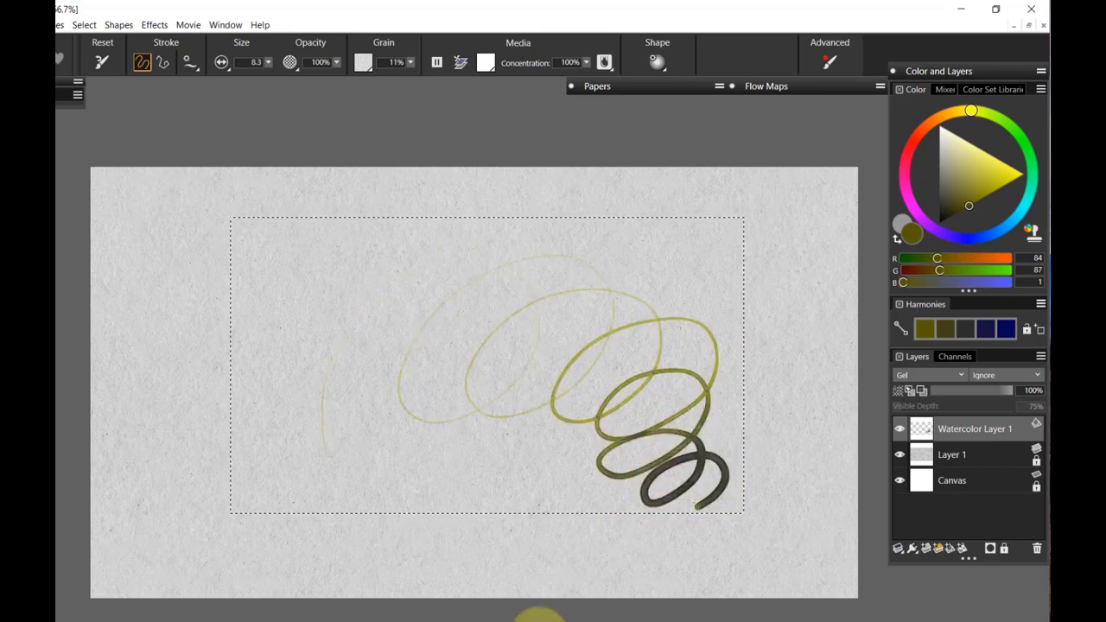
key("ctrl+z")
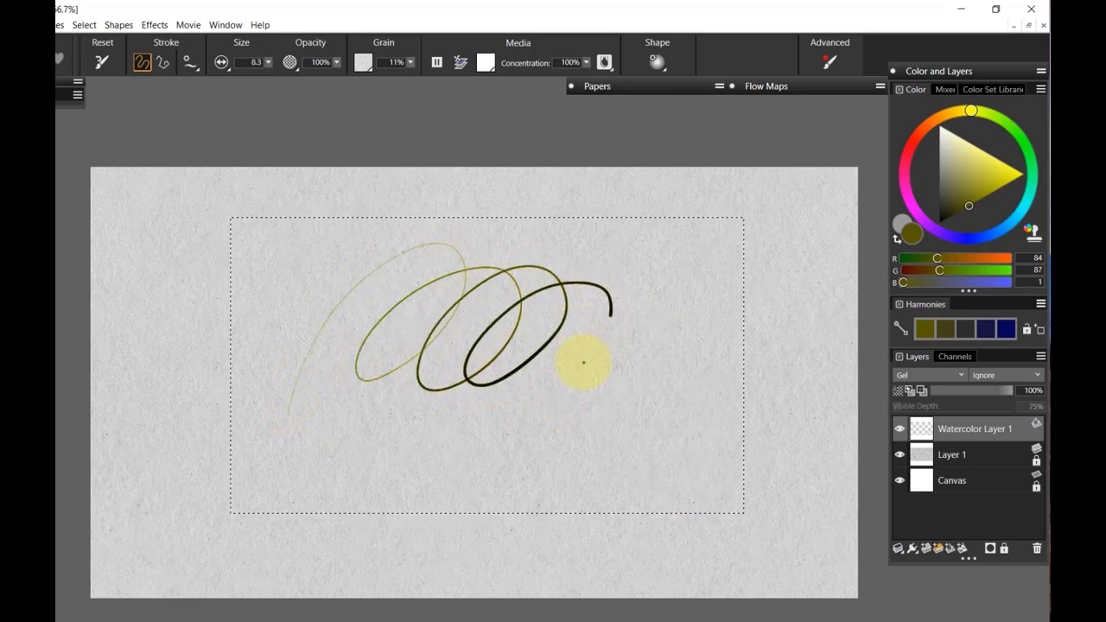
left_click_drag(616, 407, 618, 406)
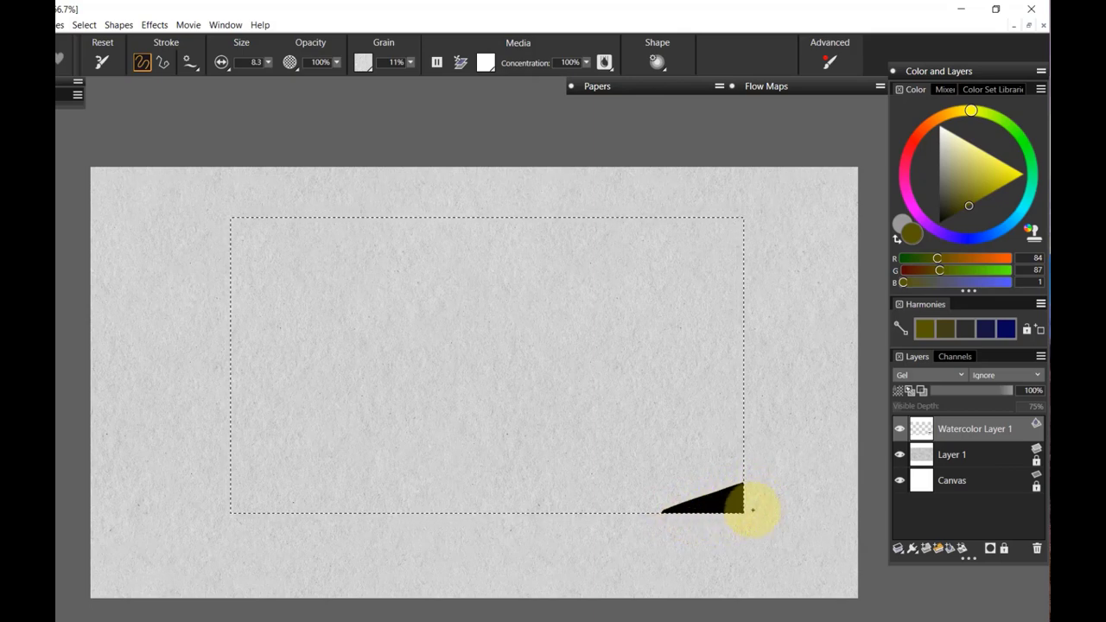
left_click_drag(767, 475, 531, 564)
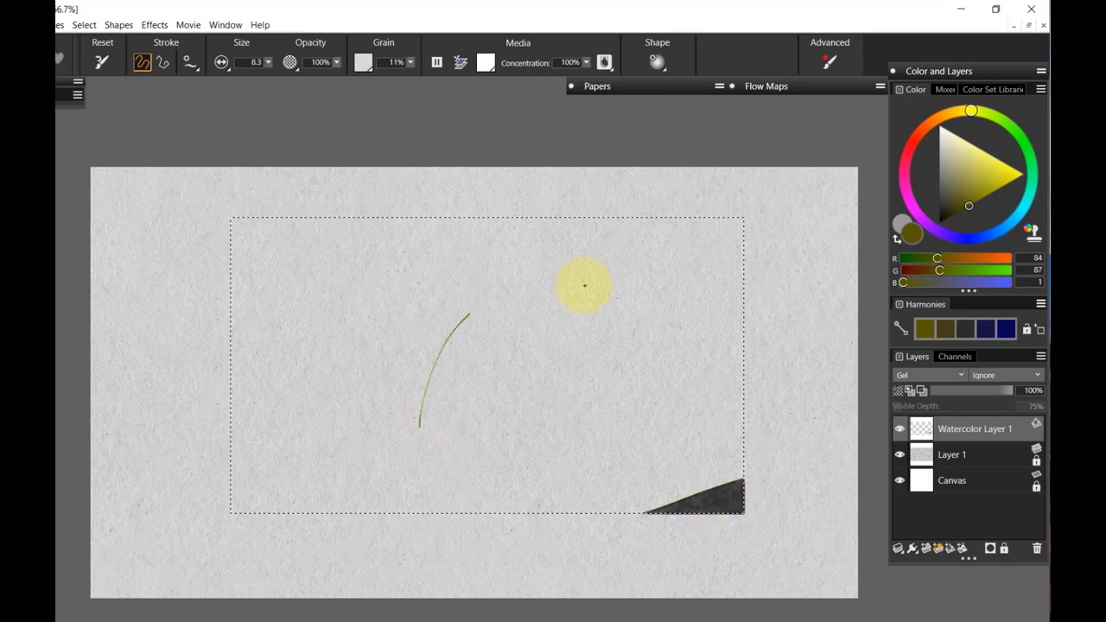
left_click_drag(596, 394, 439, 469)
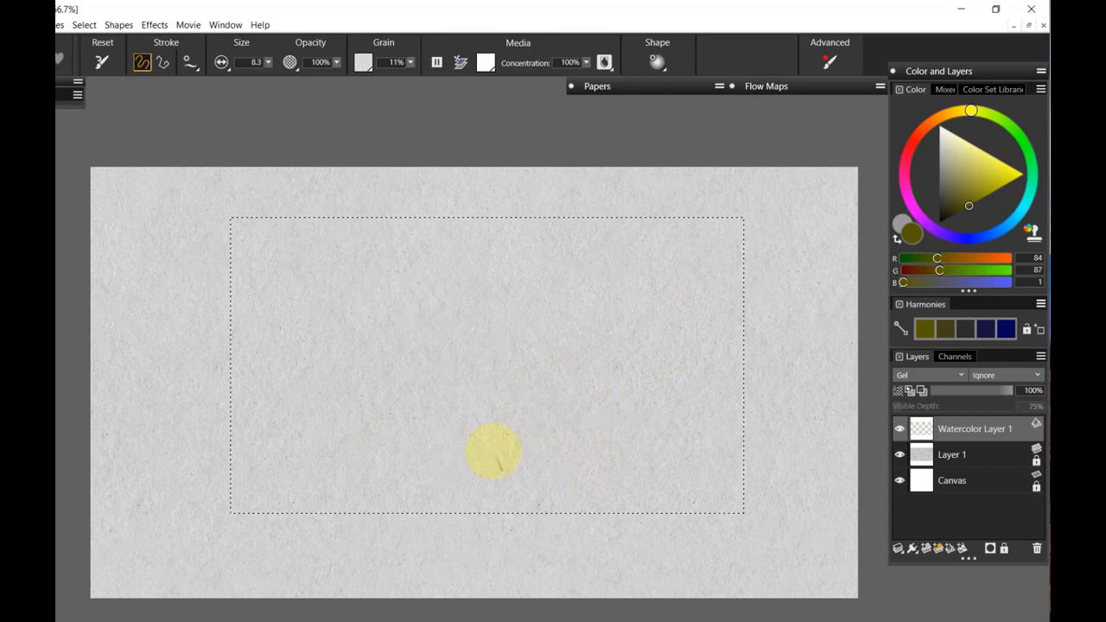
- Switch to a broad watercolour variant, pause diffusion, and sweep wide olive strokes across the selection
left_click(59, 57)
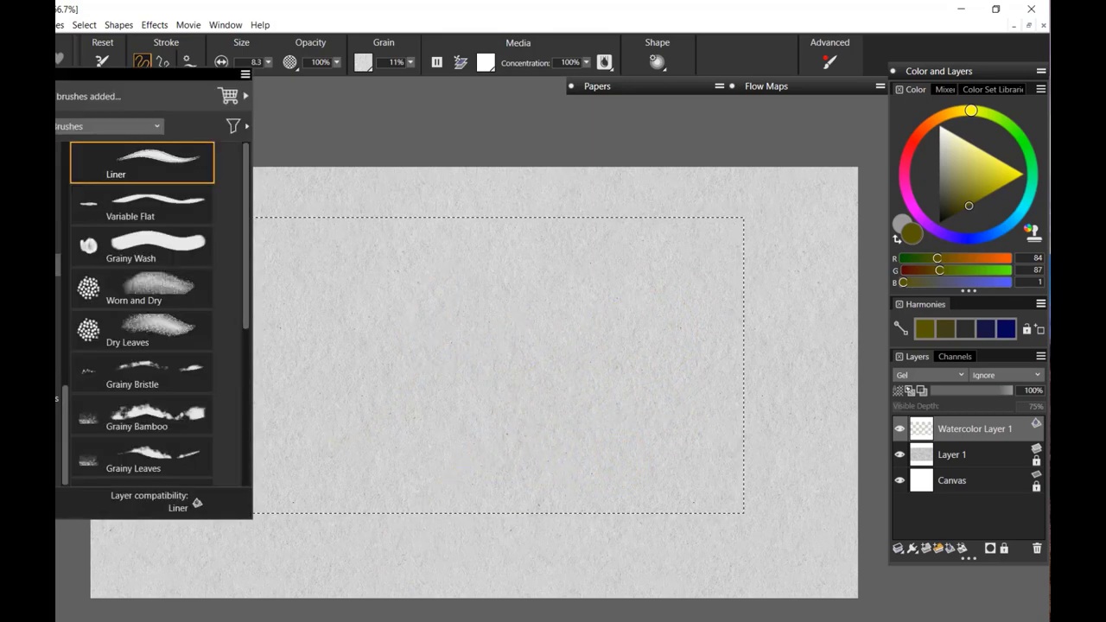
left_click(140, 196)
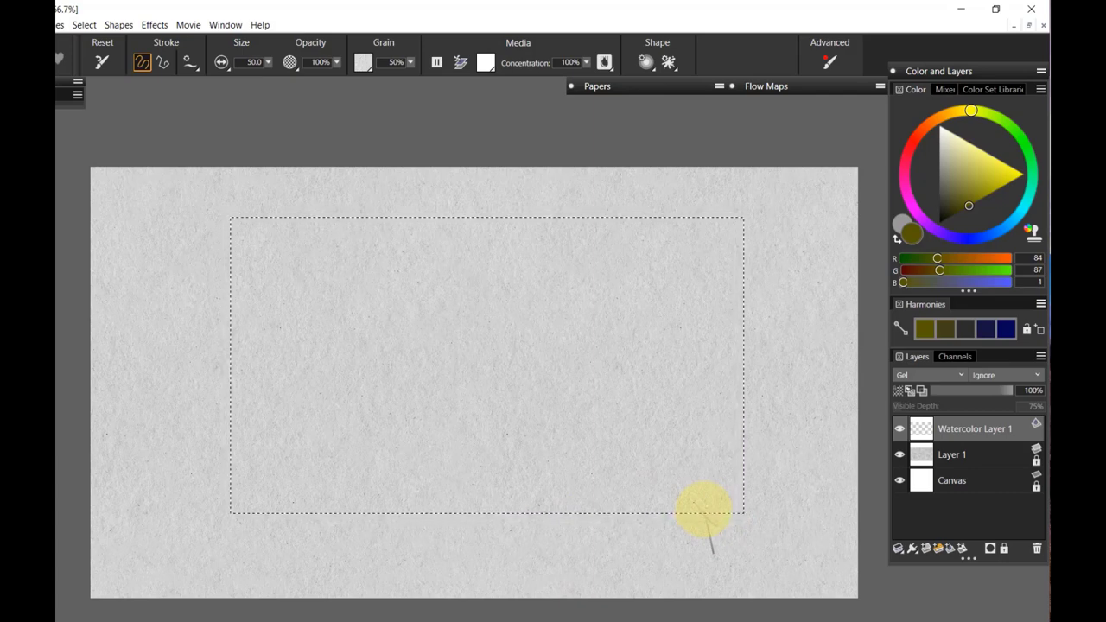
left_click(436, 62)
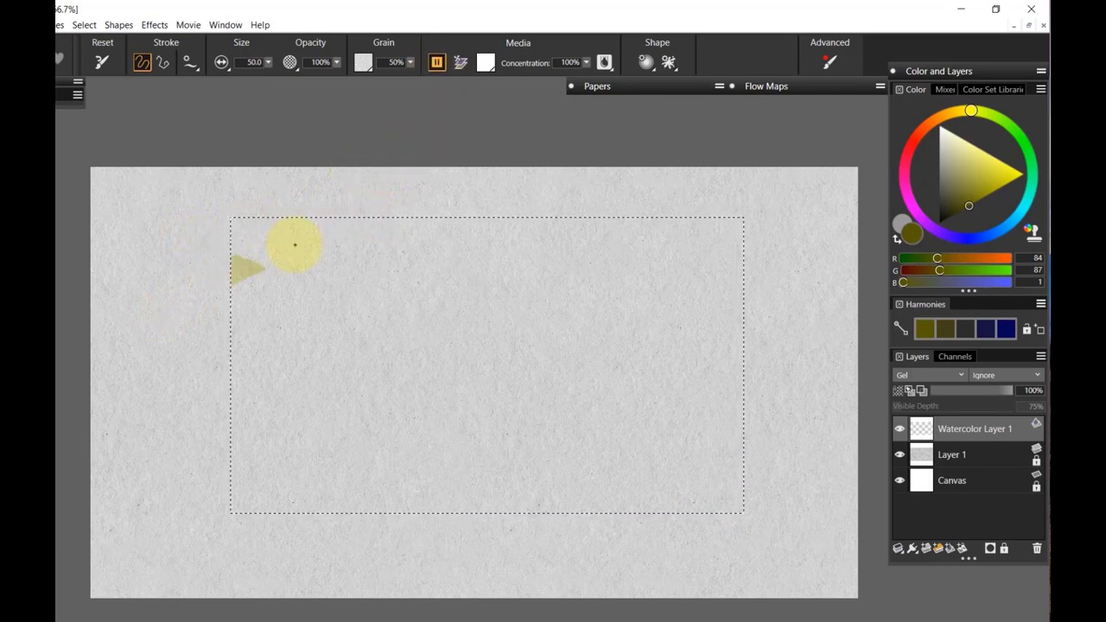
left_click_drag(822, 239, 584, 239)
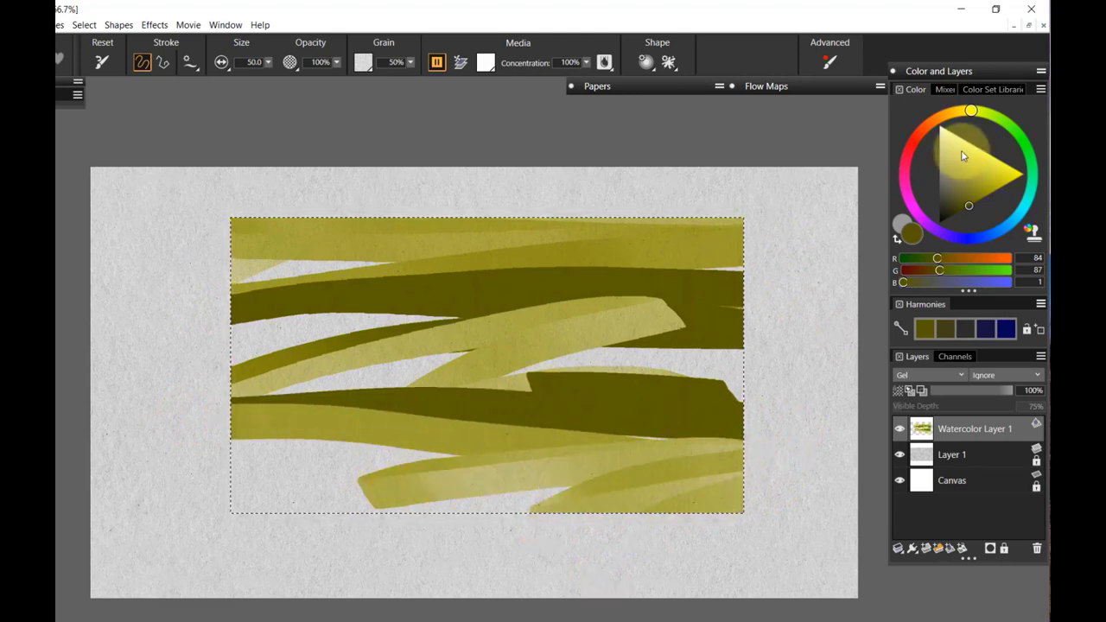
- Paint a diagonal orange (255, 155, 1) stroke, then resume diffusion so the wash softens
left_click(941, 113)
left_click(1024, 174)
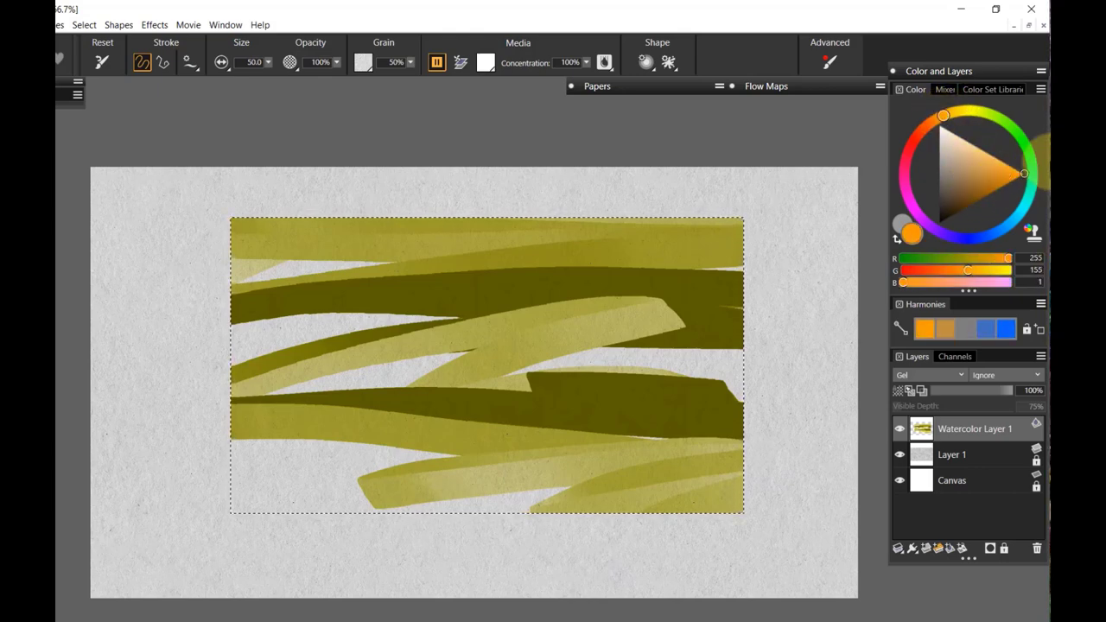
left_click_drag(242, 313, 567, 185)
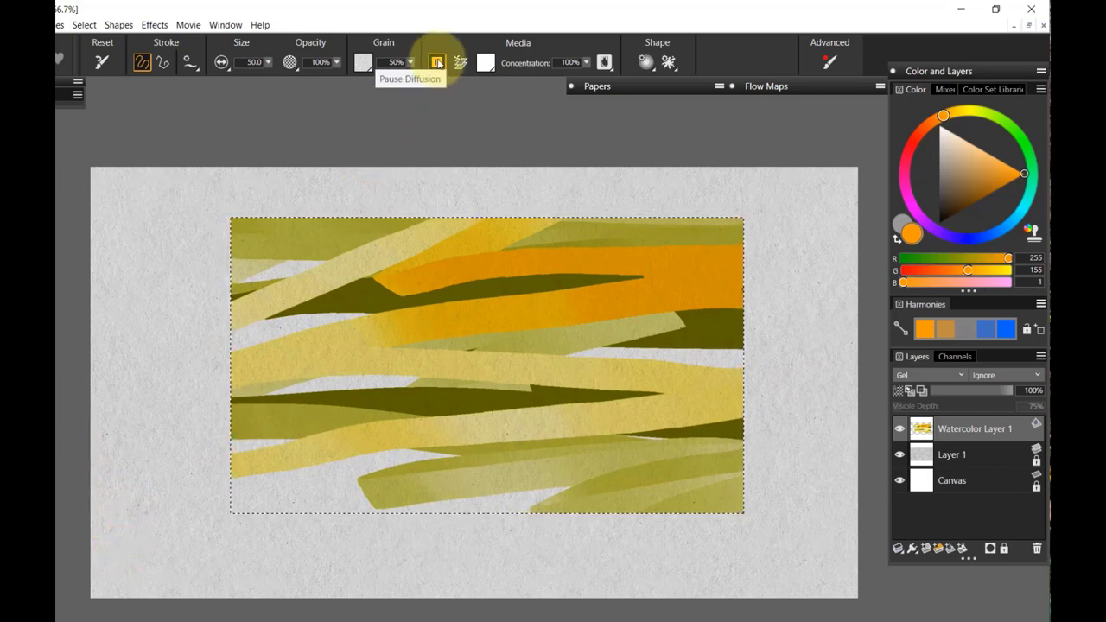
left_click(438, 62)
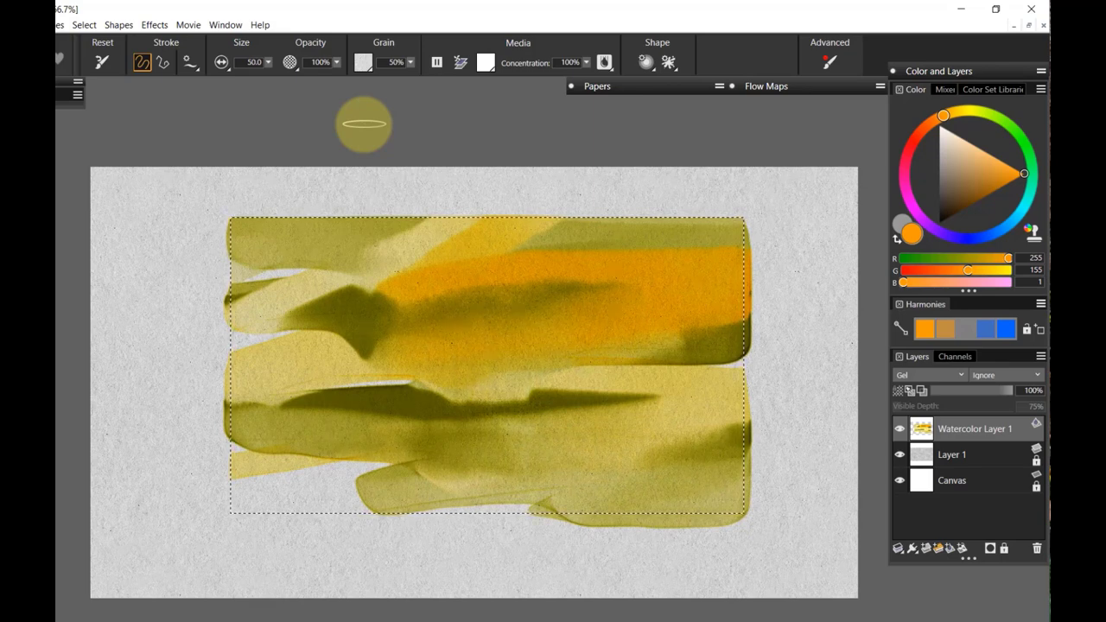
- Toggle Pause Diffusion off and on, then add an orange stroke across the lower right
left_click(442, 68)
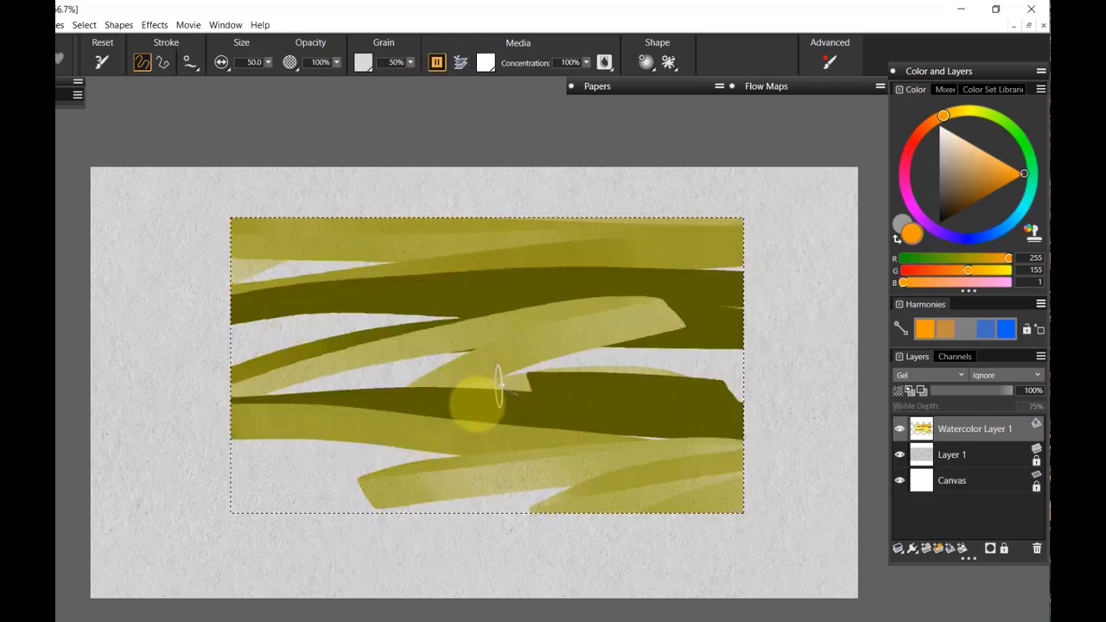
left_click(436, 63)
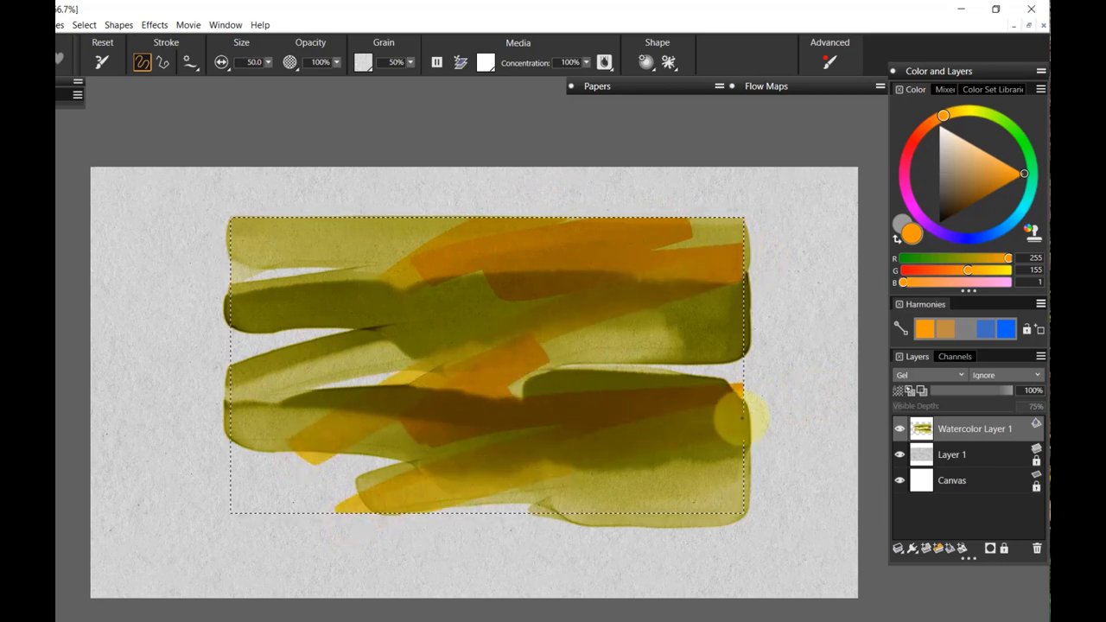
left_click_drag(714, 443, 592, 501)
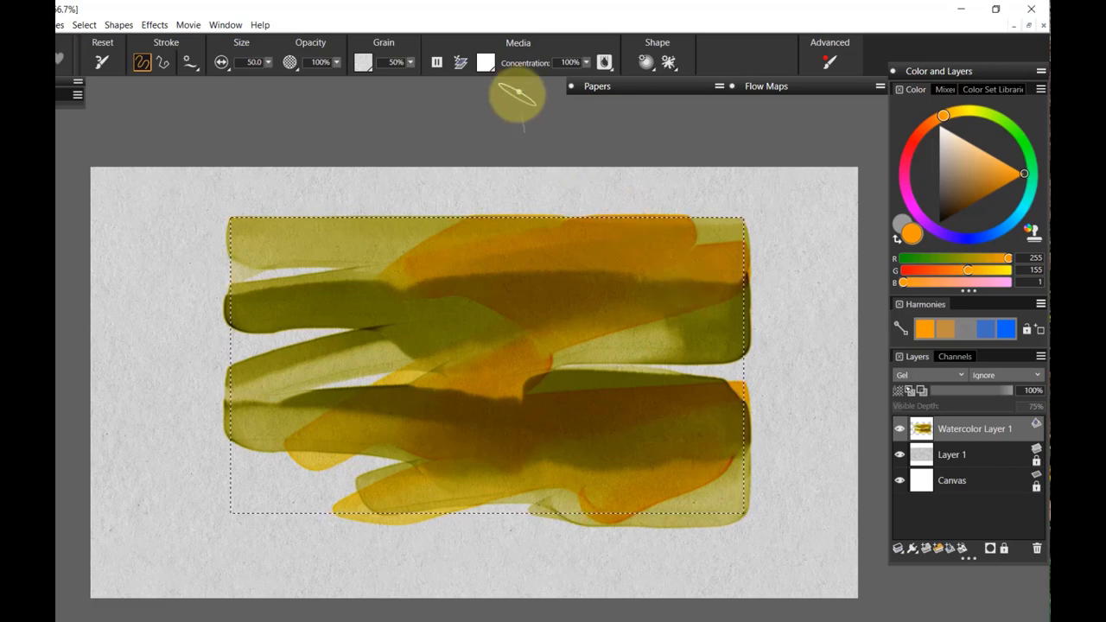
- Switch to Grainy Wash, tune an olive-yellow colour, and paint a diagonal test stroke
key("ctrl+b")
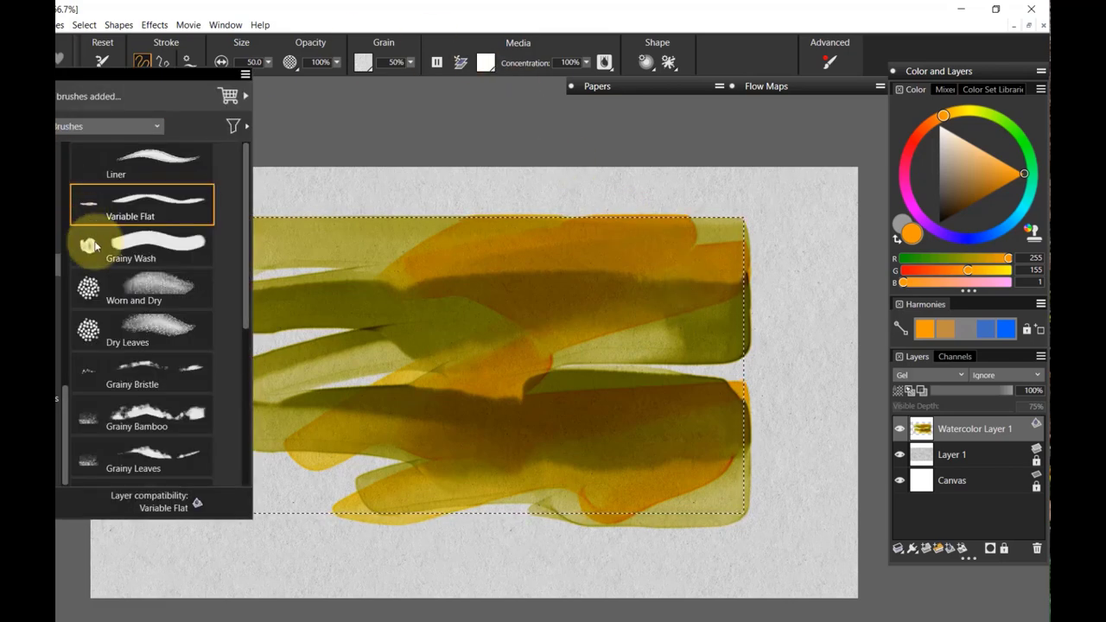
left_click(167, 246)
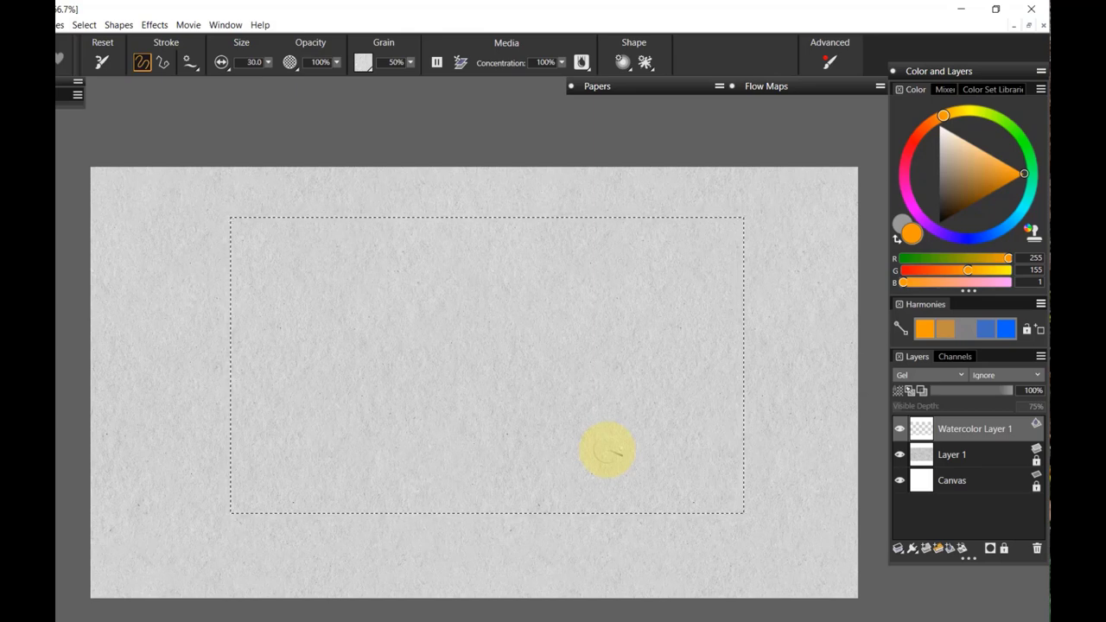
left_click(984, 112)
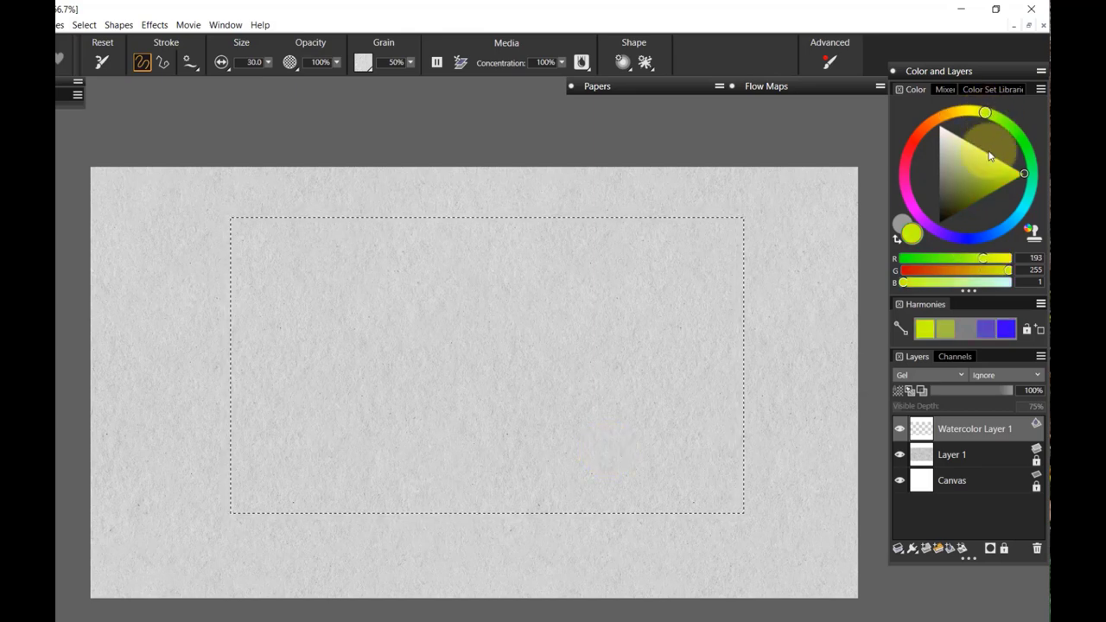
left_click(979, 201)
left_click(977, 207)
left_click(983, 115)
left_click_drag(985, 115, 973, 113)
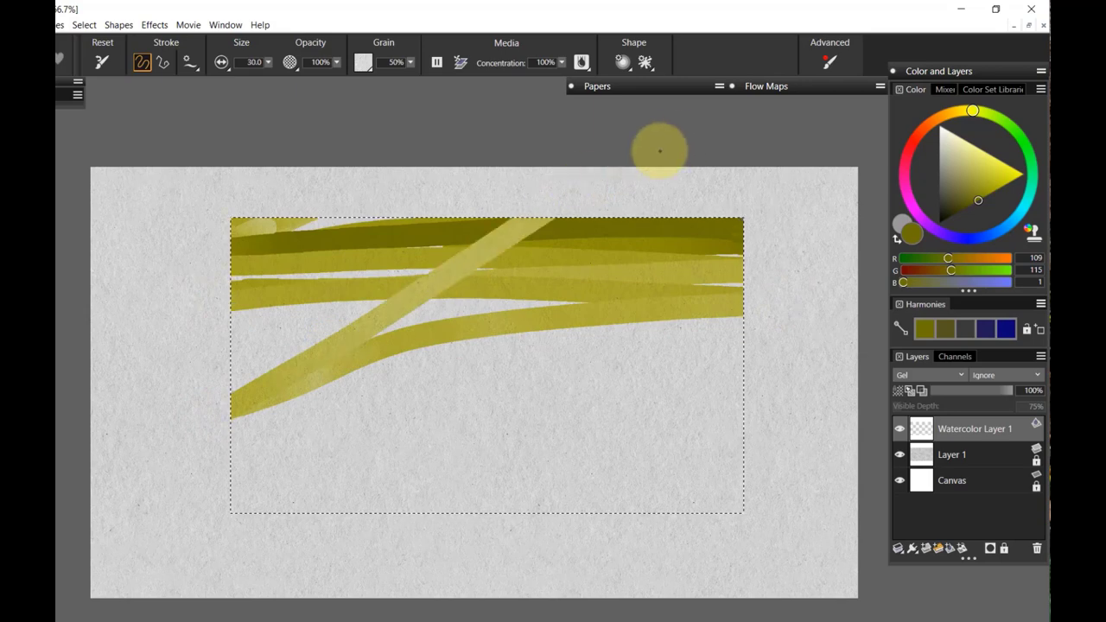
mouse_move(647, 156)
left_mouse_down()
mouse_move(447, 307)
mouse_move(363, 402)
left_mouse_up()
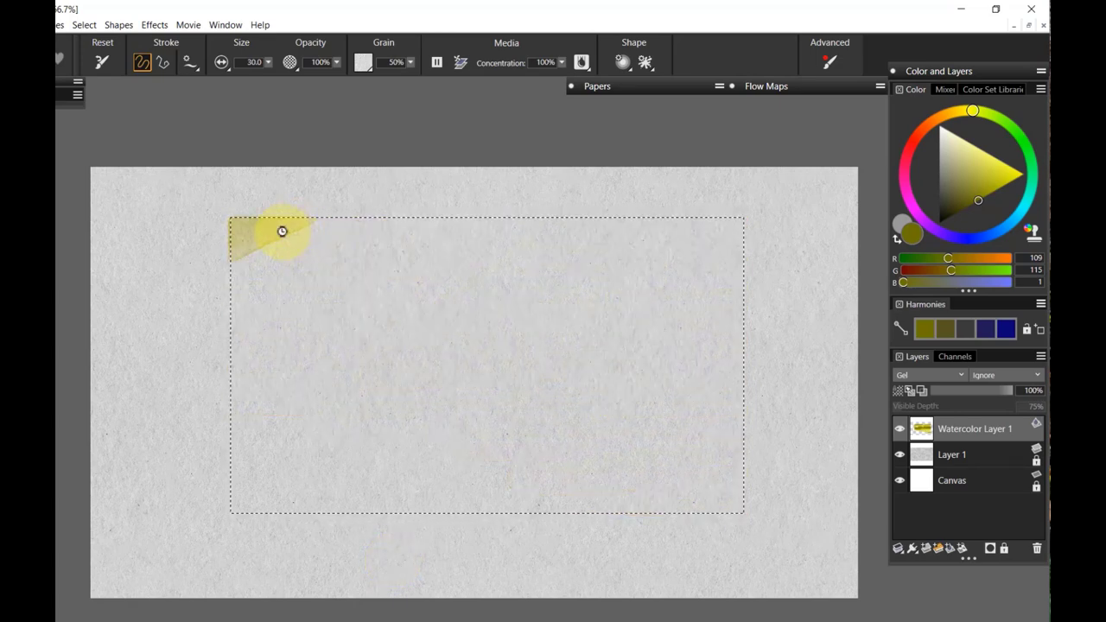
- Switch to Worn and Dry and paint curved sample strokes on the left
left_click(57, 59)
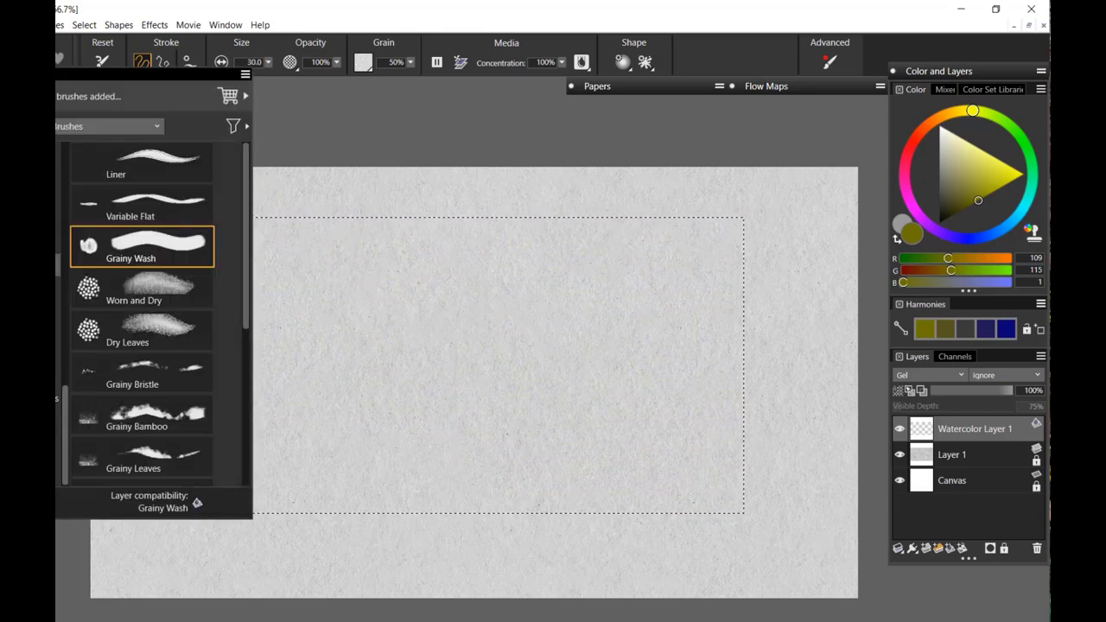
left_click(140, 301)
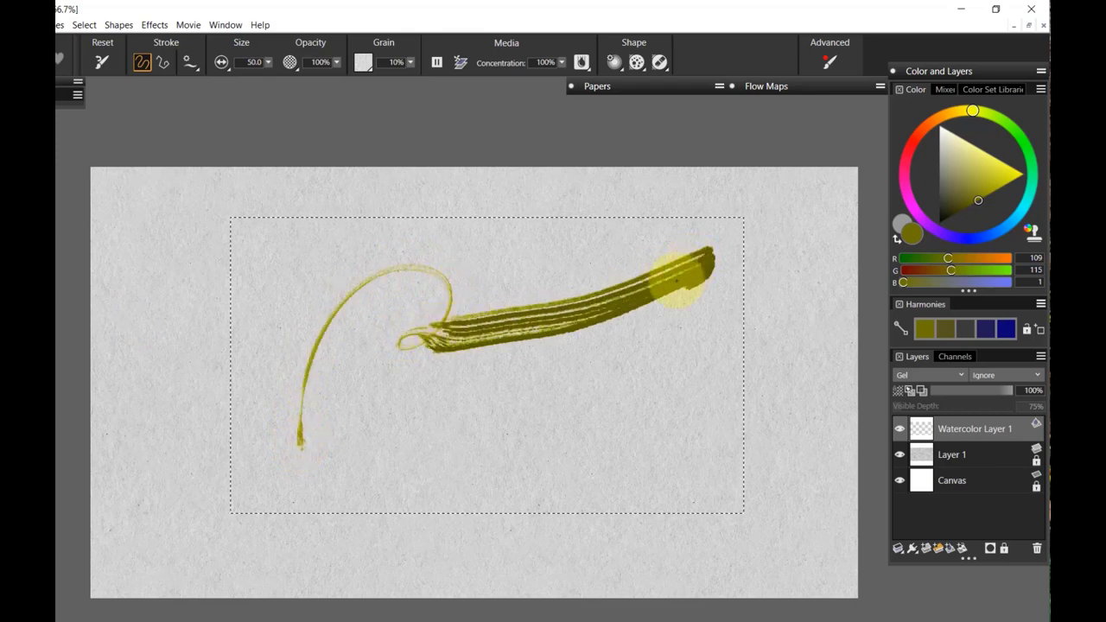
left_click_drag(569, 353, 441, 510)
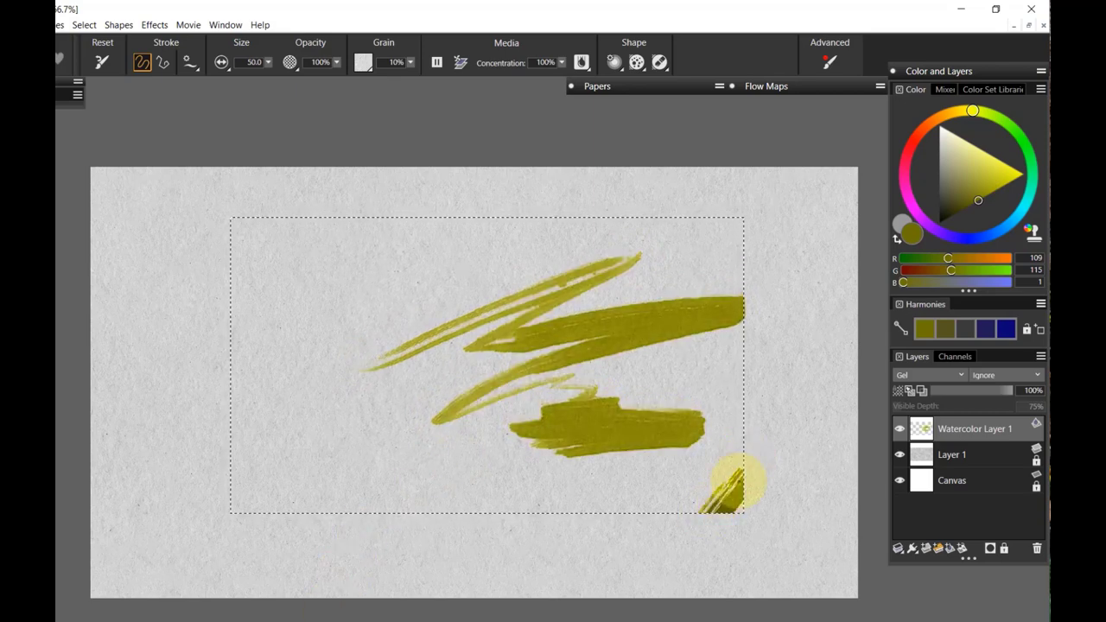
left_click_drag(668, 516, 540, 599)
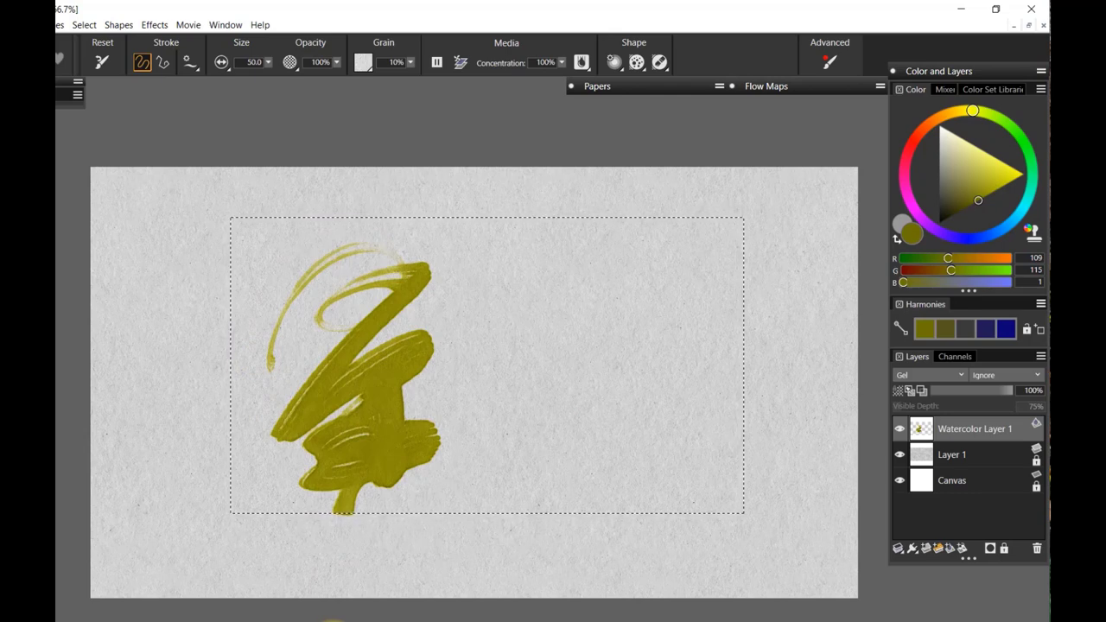
- Switch to Dry Leaves and paint a thin dry-brush stroke on the right
key("ctrl+b")
left_click(130, 332)
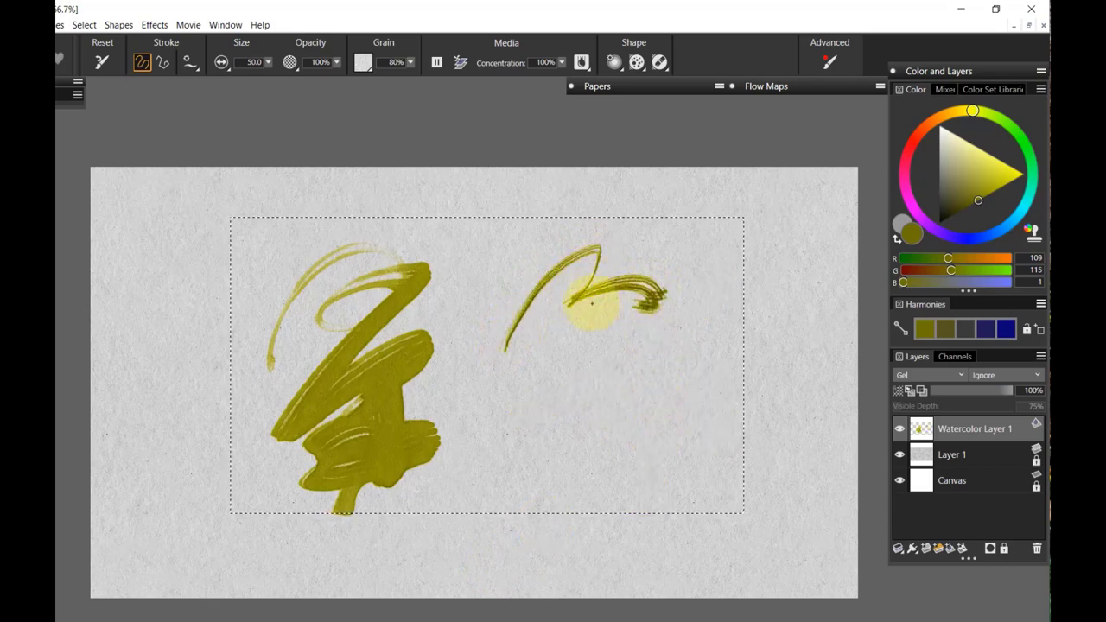
left_click_drag(671, 406, 570, 456)
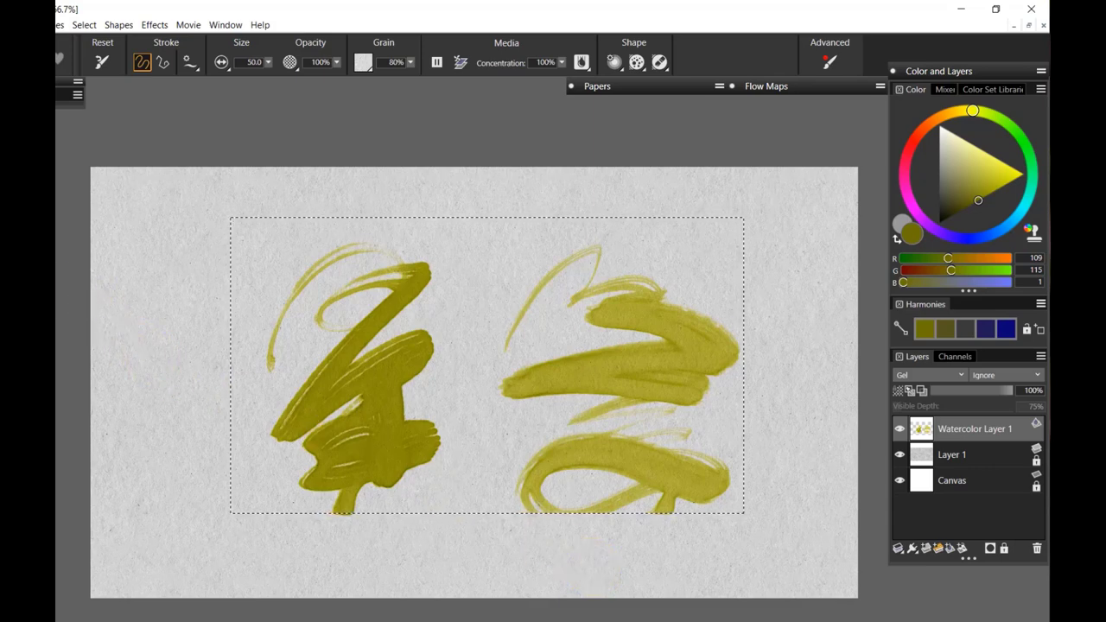
- Switch to the Grainy Bristle brush and undo the earlier test strokes
key("ctrl+b")
left_click(159, 371)
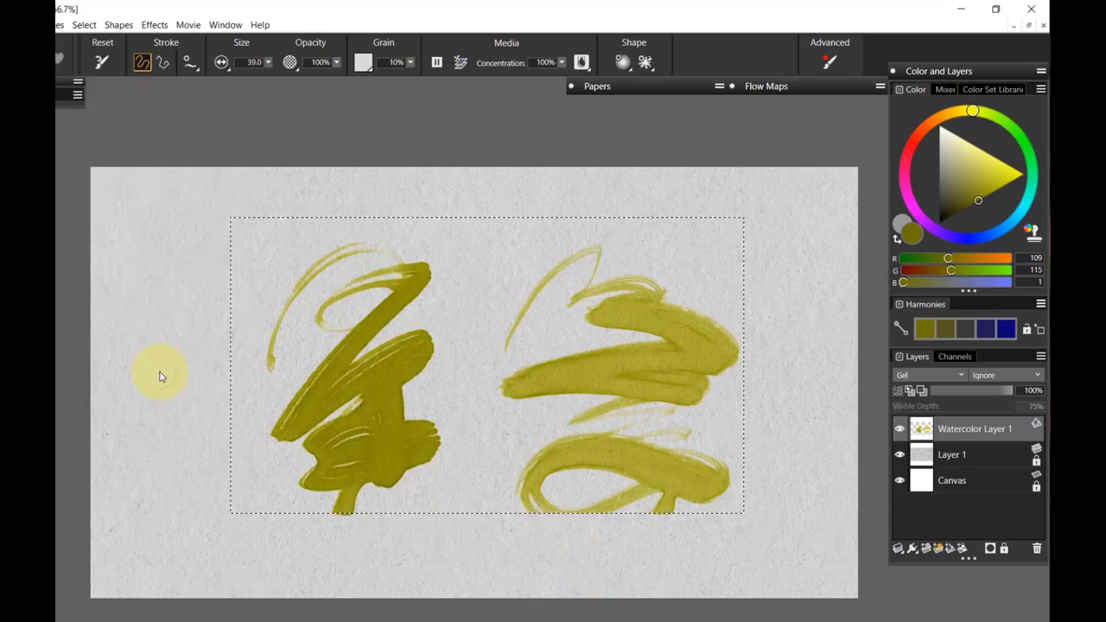
key("ctrl+z")
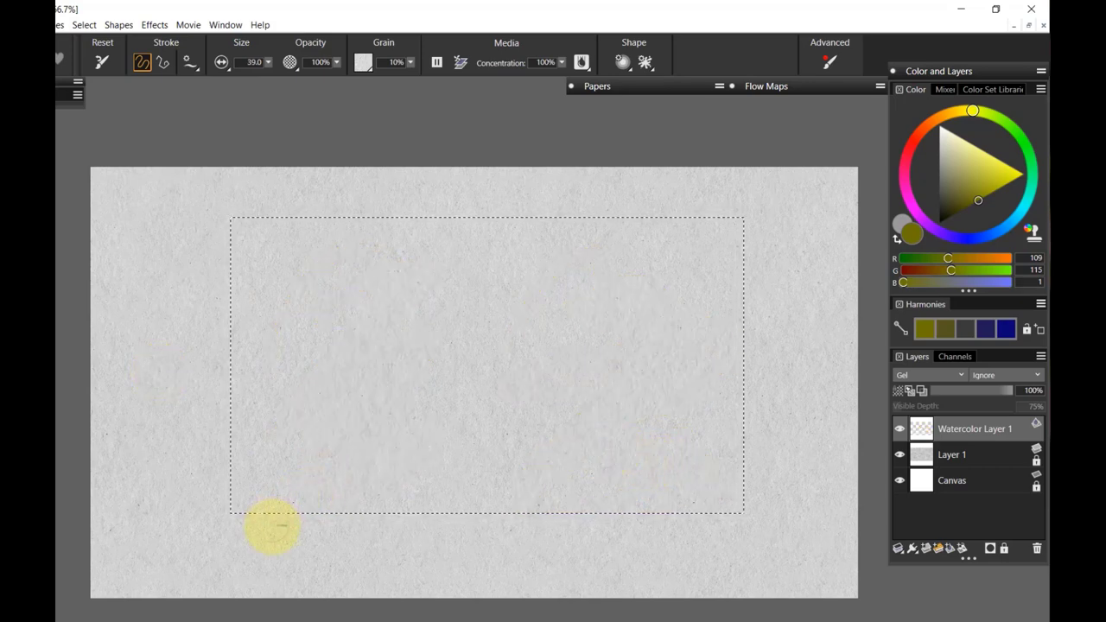
- Paint grainy horizontal bands across the top, middle and bottom of the selection
left_click_drag(271, 523, 399, 443)
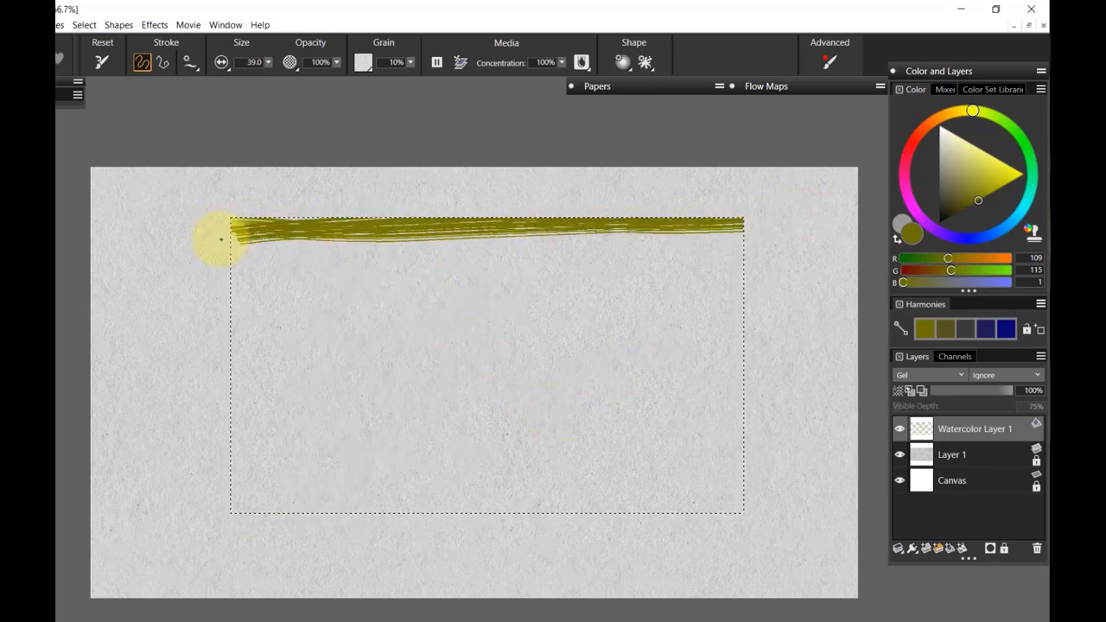
mouse_move(540, 248)
left_mouse_down()
mouse_move(283, 259)
mouse_move(198, 276)
mouse_move(808, 269)
mouse_move(525, 284)
left_mouse_up()
left_click_drag(200, 307, 691, 307)
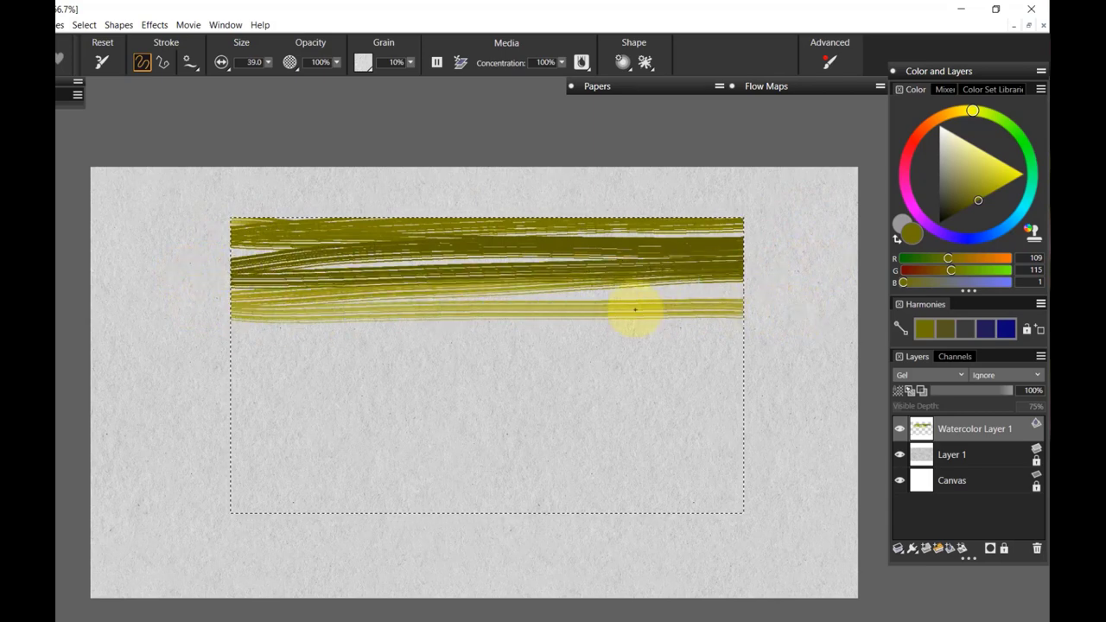
left_click_drag(201, 342, 711, 350)
left_click_drag(478, 356, 277, 387)
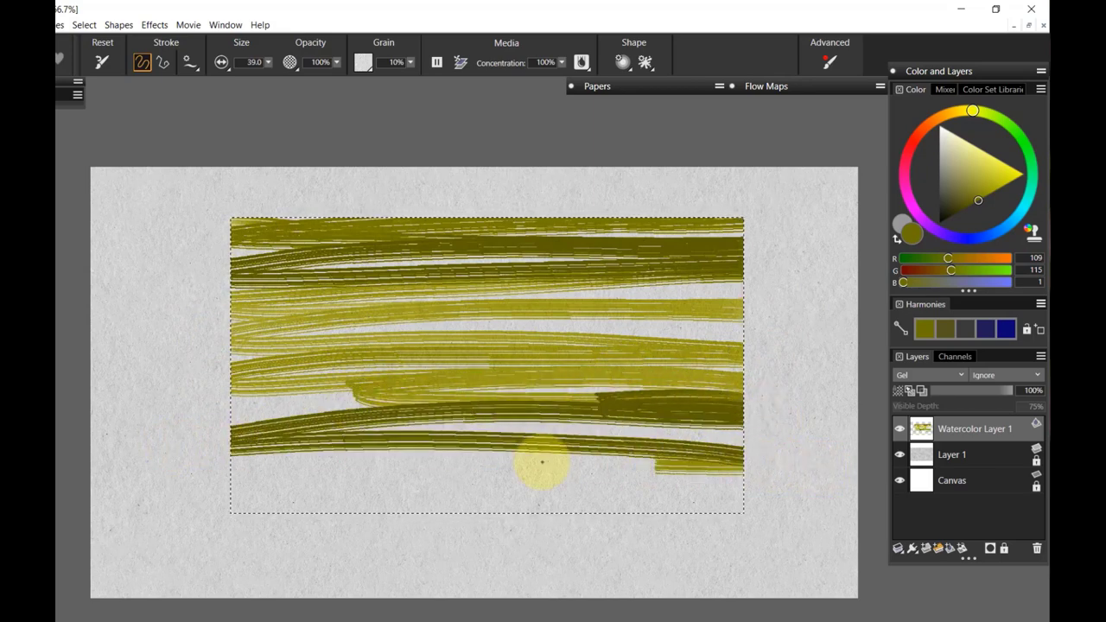
left_click_drag(519, 464, 451, 471)
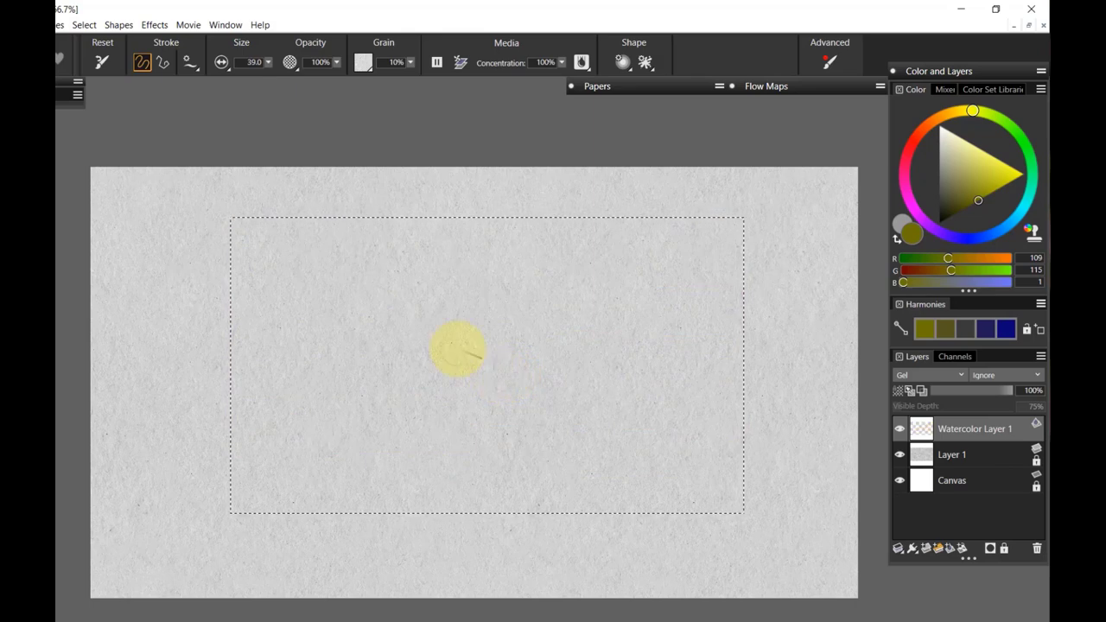
- Switch to Grainy Bamboo and paint stacked horizontal bands across the selection
key("ctrl+b")
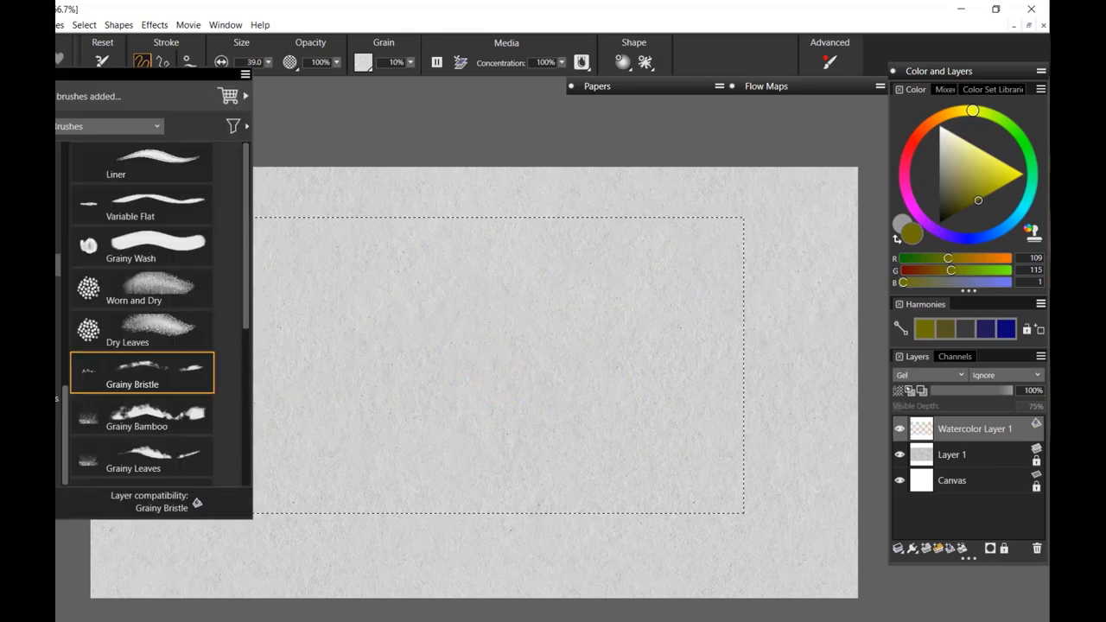
left_click(164, 411)
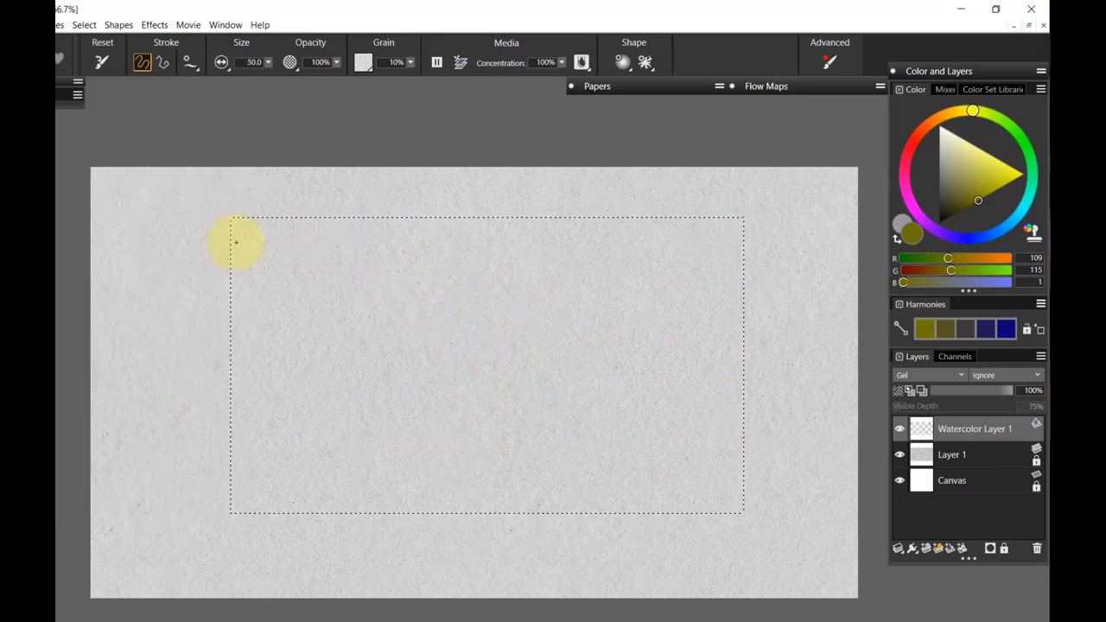
mouse_move(247, 243)
left_mouse_down()
mouse_move(724, 242)
mouse_move(558, 231)
left_mouse_up()
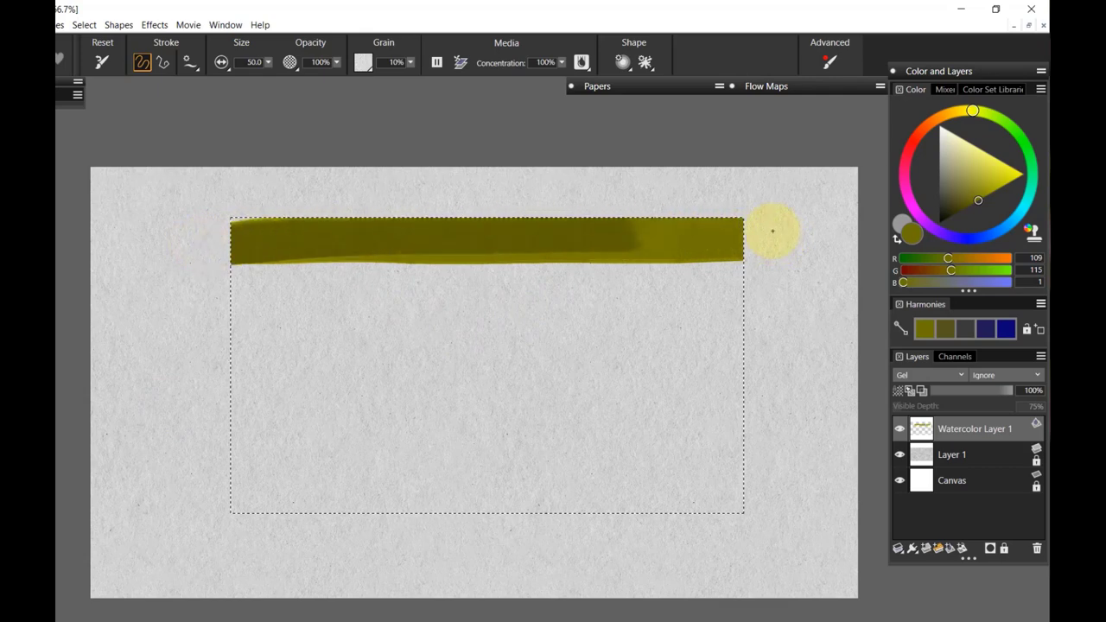
mouse_move(780, 231)
left_mouse_down()
mouse_move(727, 246)
mouse_move(413, 268)
left_mouse_up()
left_click_drag(300, 296, 776, 304)
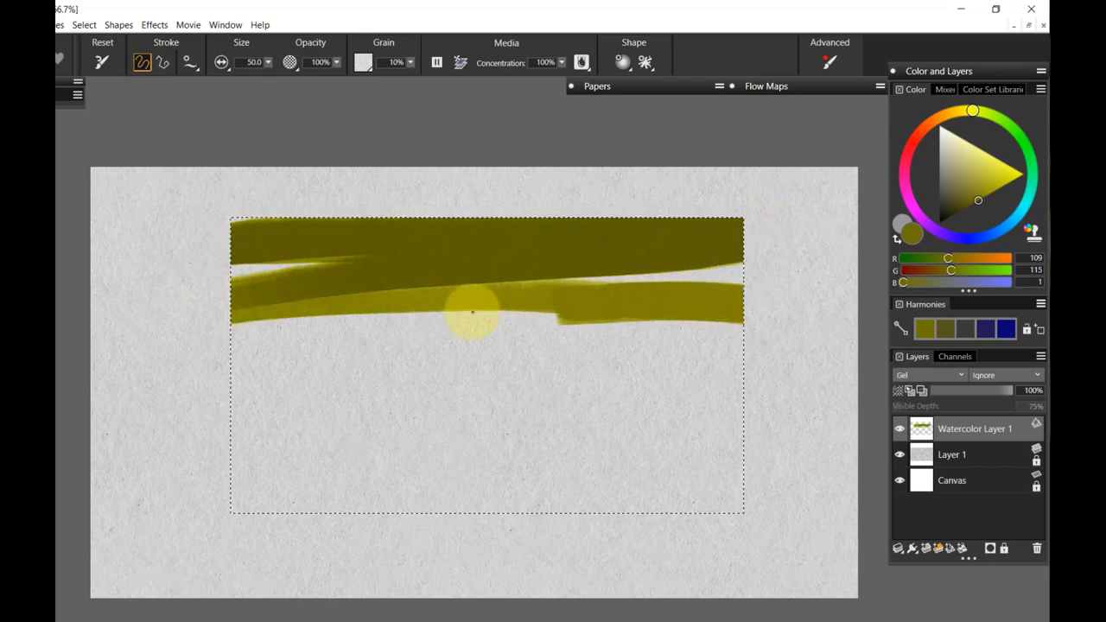
mouse_move(451, 315)
left_mouse_down()
mouse_move(281, 356)
mouse_move(219, 388)
left_mouse_up()
mouse_move(443, 384)
left_mouse_down()
mouse_move(609, 376)
mouse_move(581, 387)
mouse_move(734, 395)
mouse_move(480, 413)
left_mouse_up()
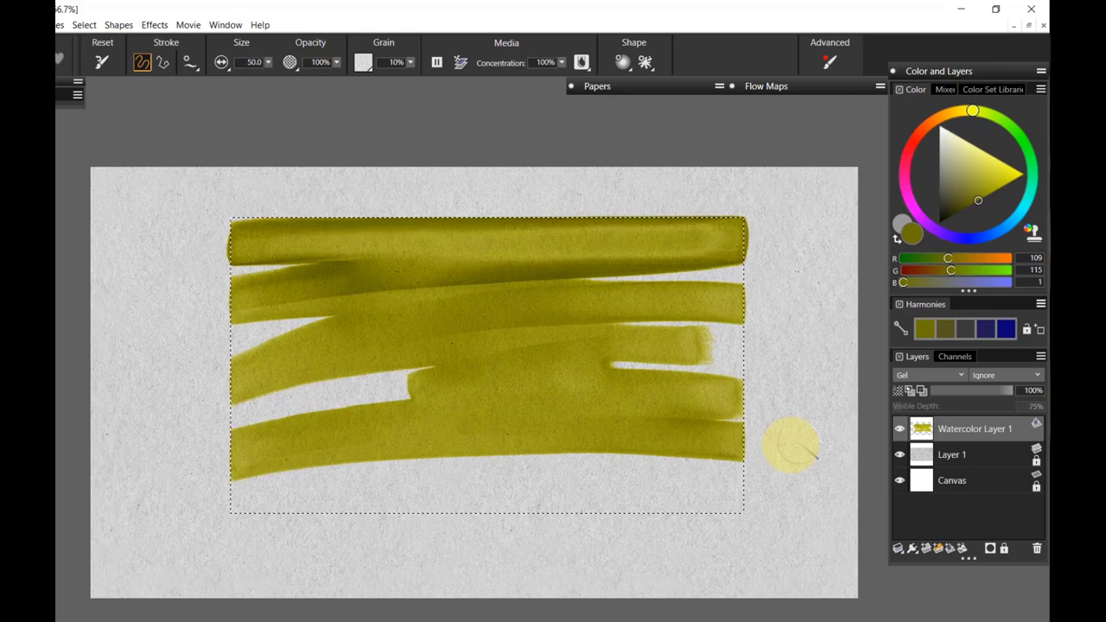
- Check the Dab Profile and Flow Map options, then switch to Grainy Leaves
left_click(630, 62)
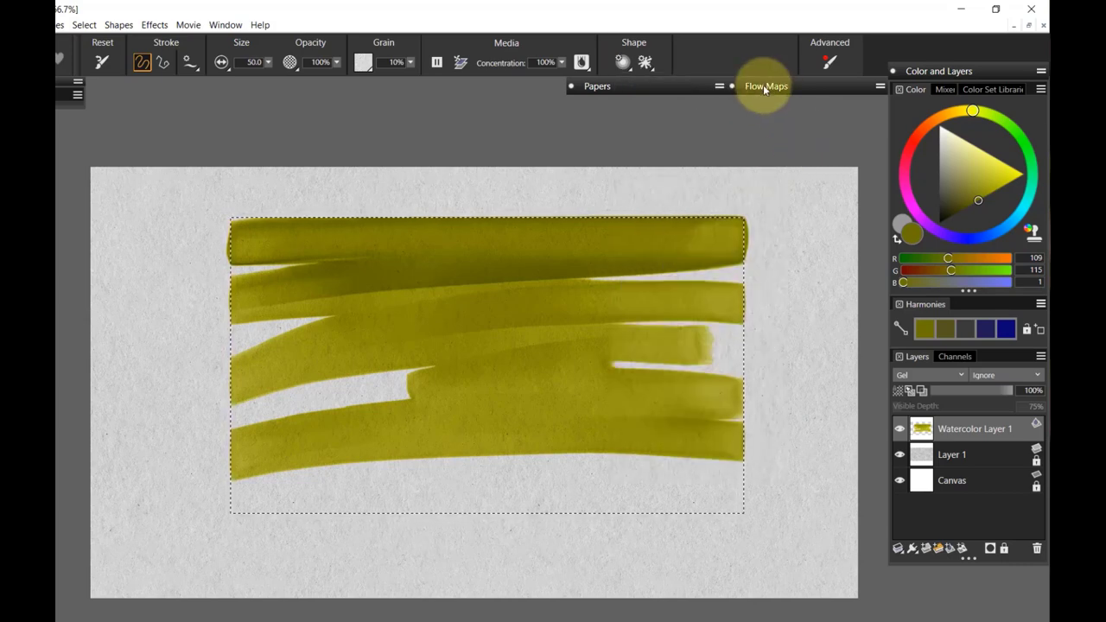
left_click(771, 87)
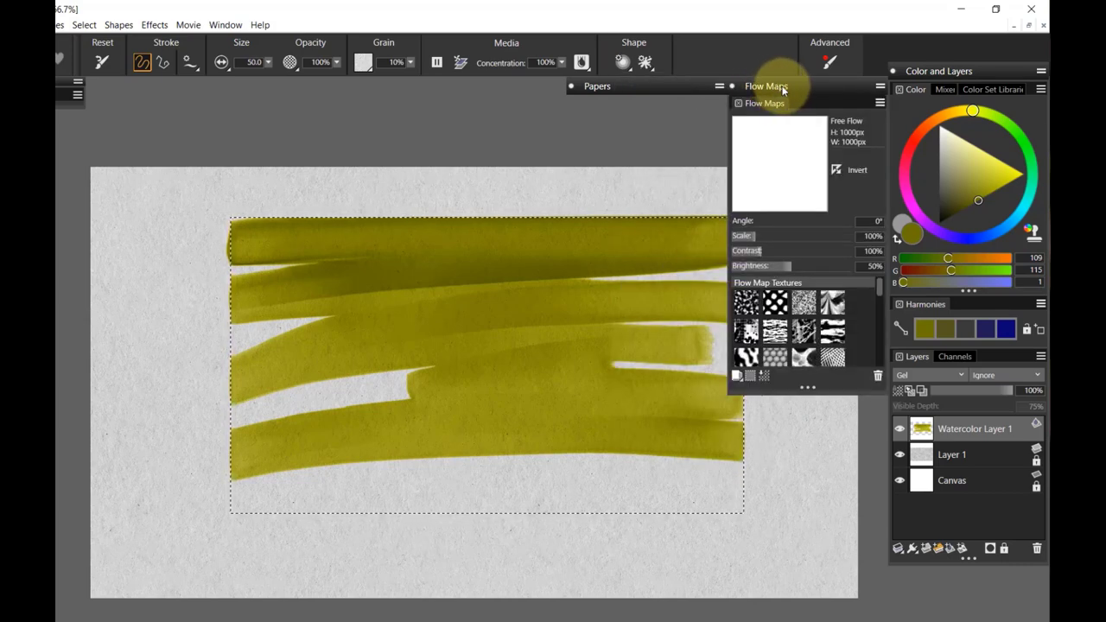
left_click(778, 87)
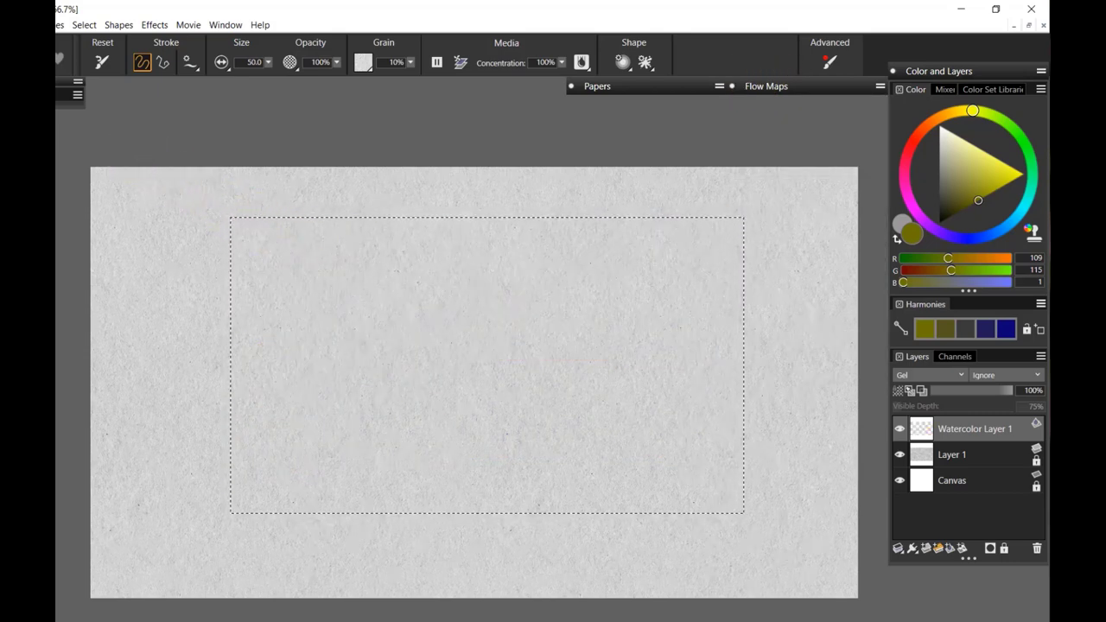
key("ctrl+b")
left_click(157, 456)
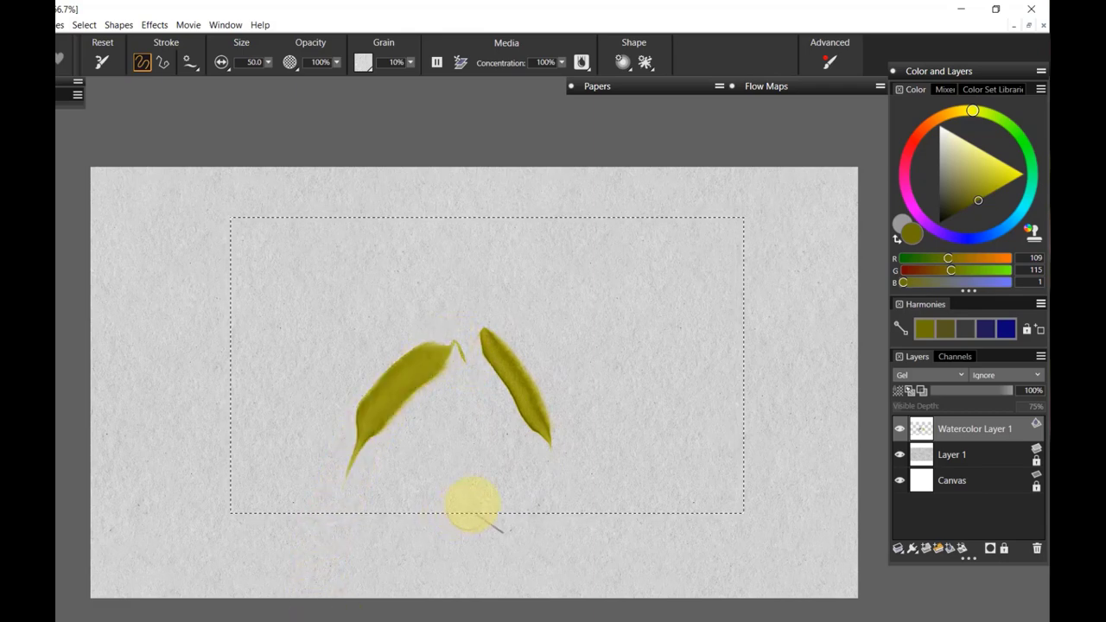
- Paint trial olive leaf strokes, a thick blade with thin side strokes, and undo them all
key("ctrl+z")
key("ctrl+z")
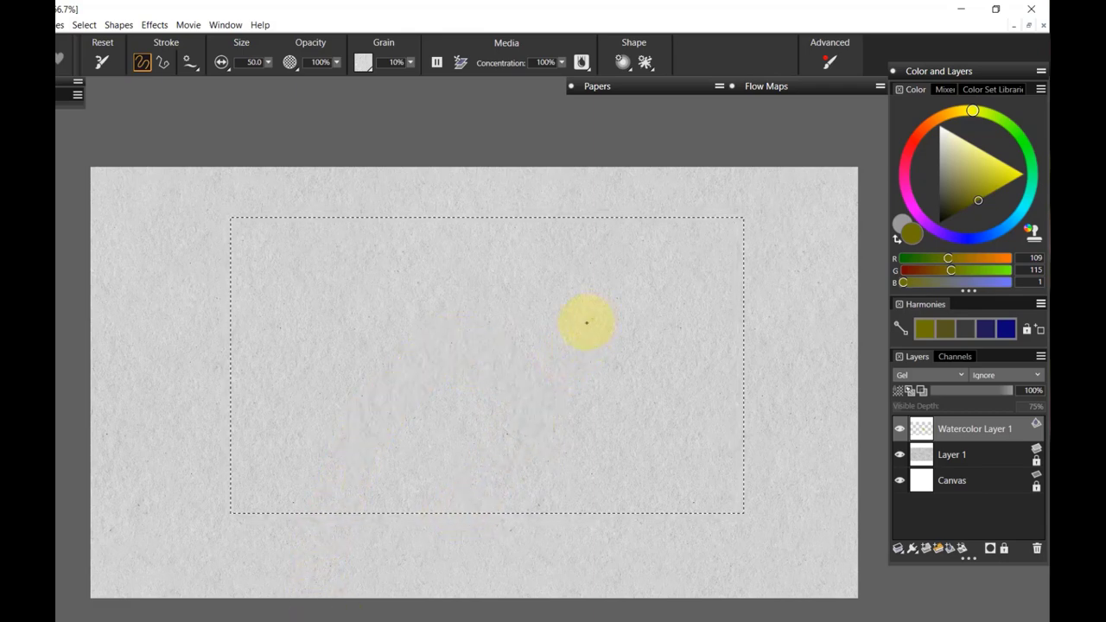
left_click_drag(575, 332, 519, 384)
key("ctrl+z")
left_click_drag(585, 320, 517, 354)
left_click_drag(587, 322, 470, 489)
left_click_drag(568, 308, 362, 335)
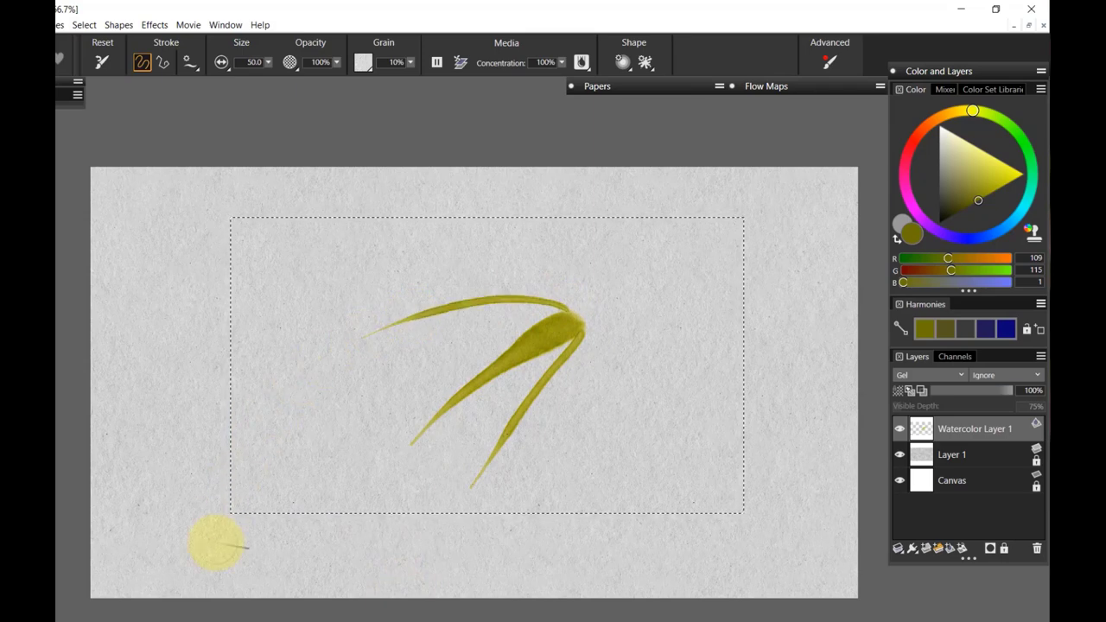
key("ctrl+z")
key("ctrl+z")
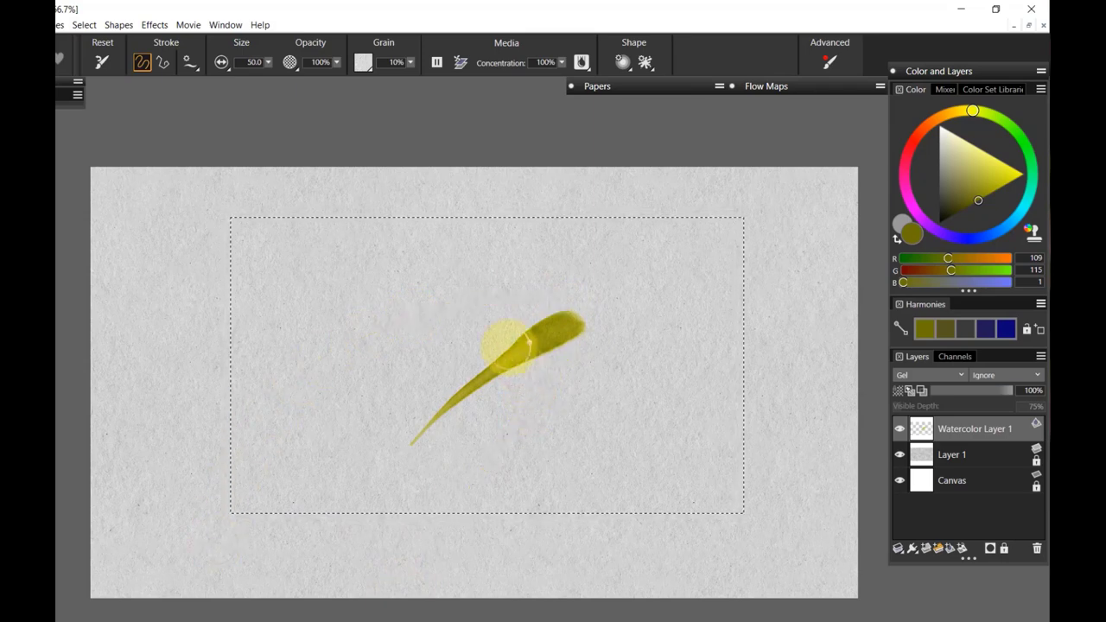
key("ctrl+z")
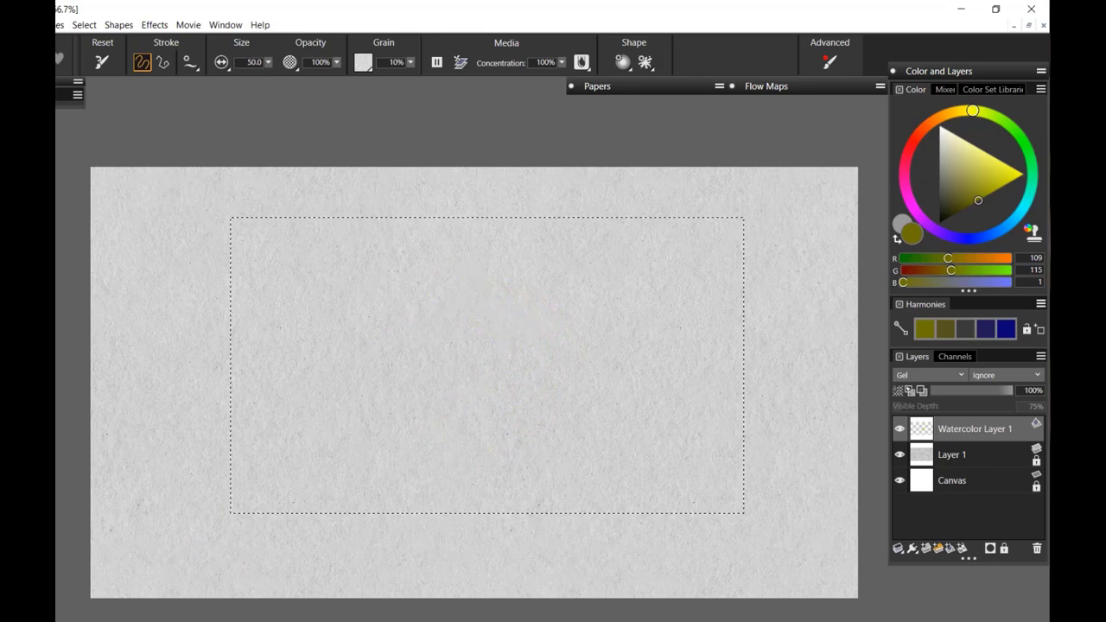
- Switch to the Flowing Object watercolour brush
left_click(58, 58)
left_click_drag(247, 314, 247, 489)
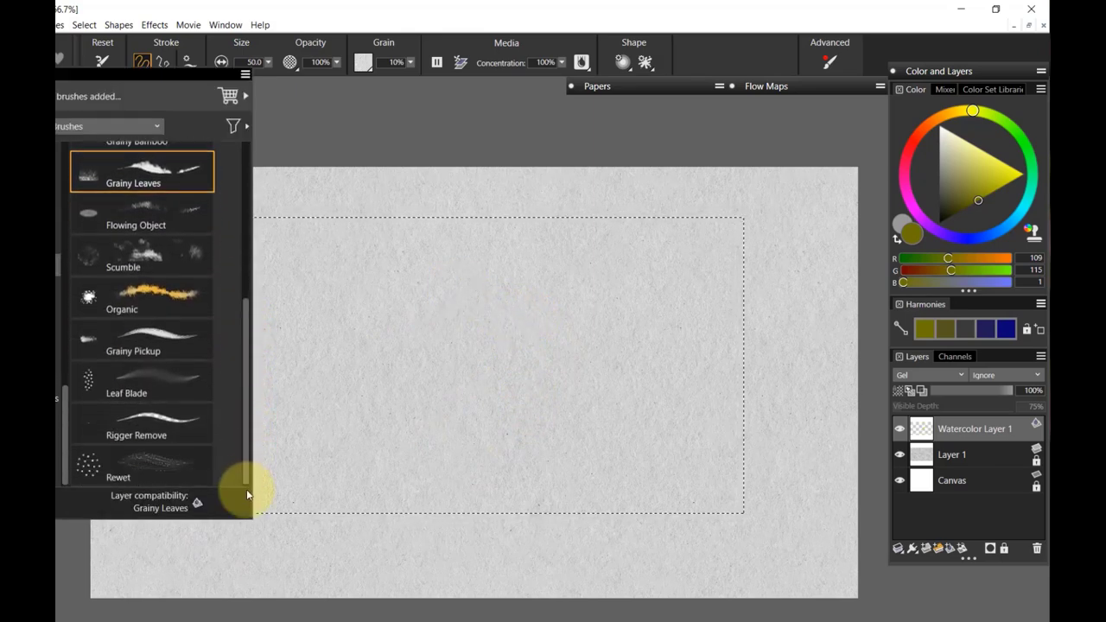
left_click(144, 216)
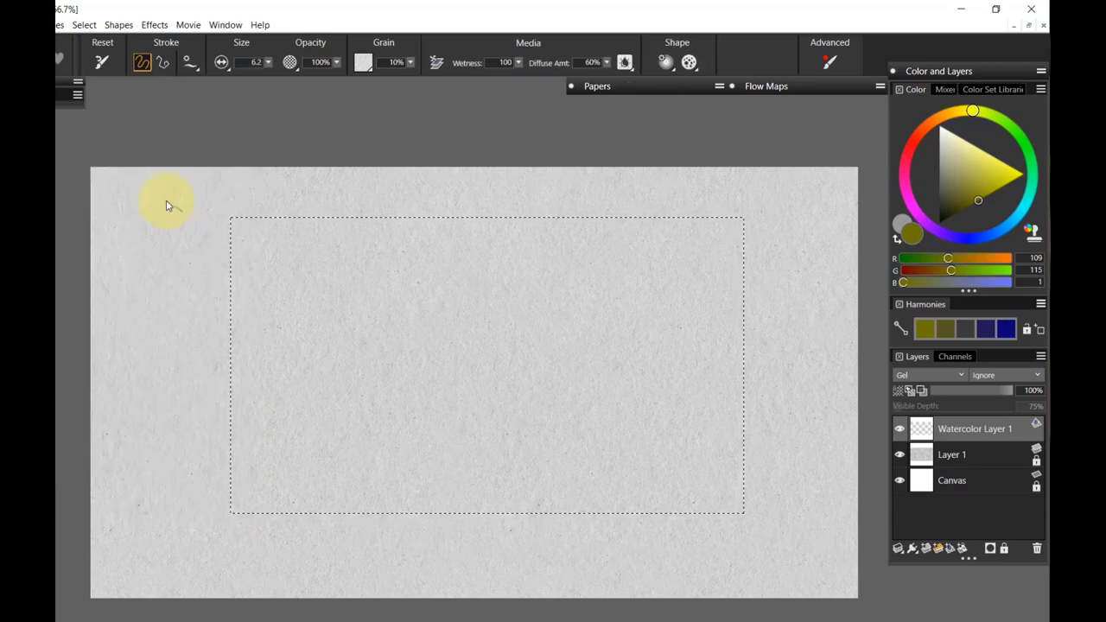
- Apply the Hokusai paper texture and collapse the Papers panel
left_click(679, 87)
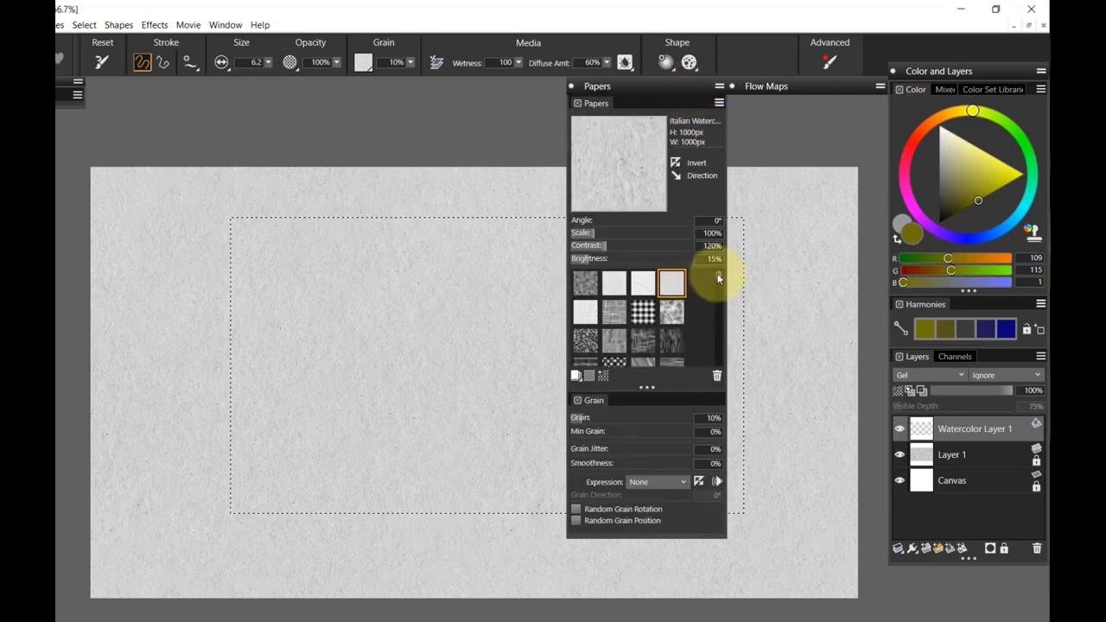
left_click_drag(718, 279, 720, 359)
left_click(643, 316)
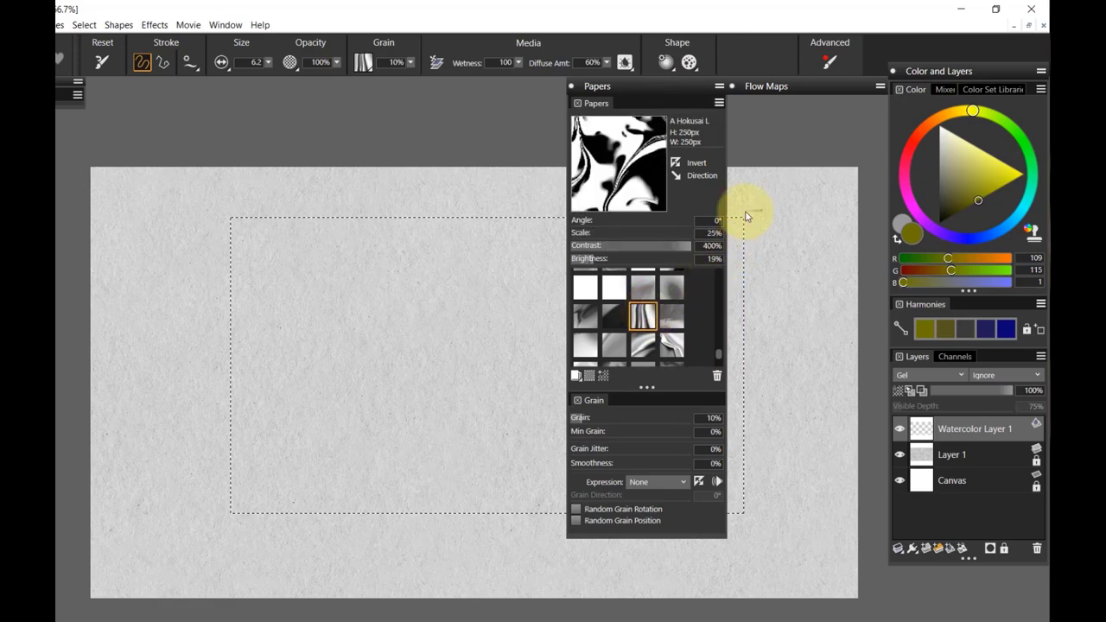
left_click(682, 86)
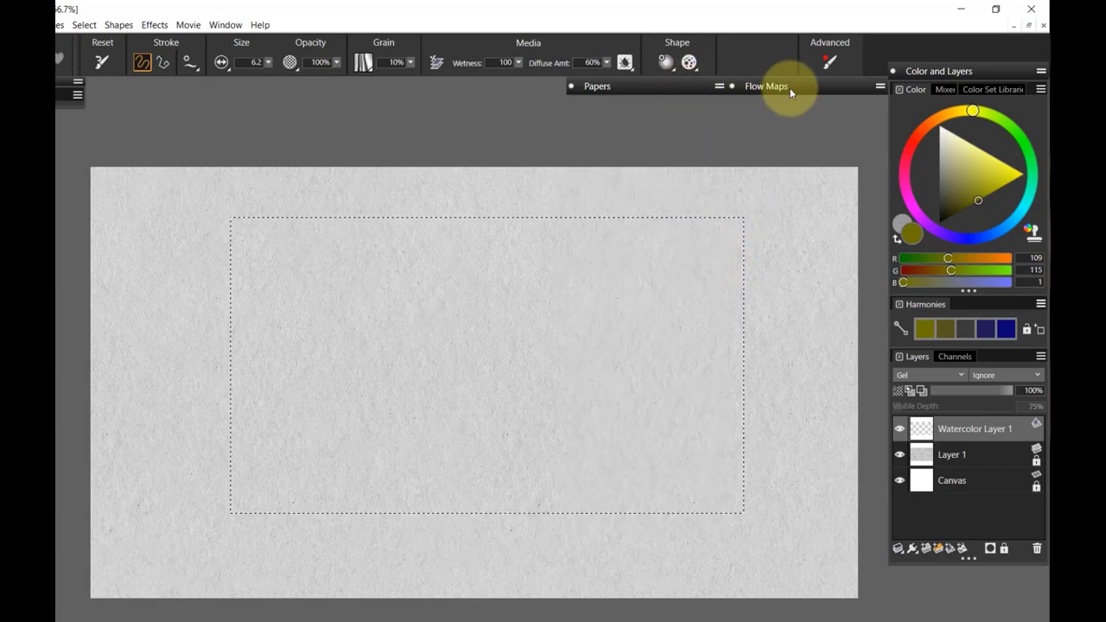
- Apply the Hokusai flow map and collapse the Papers and Flow Maps panels
left_click(766, 86)
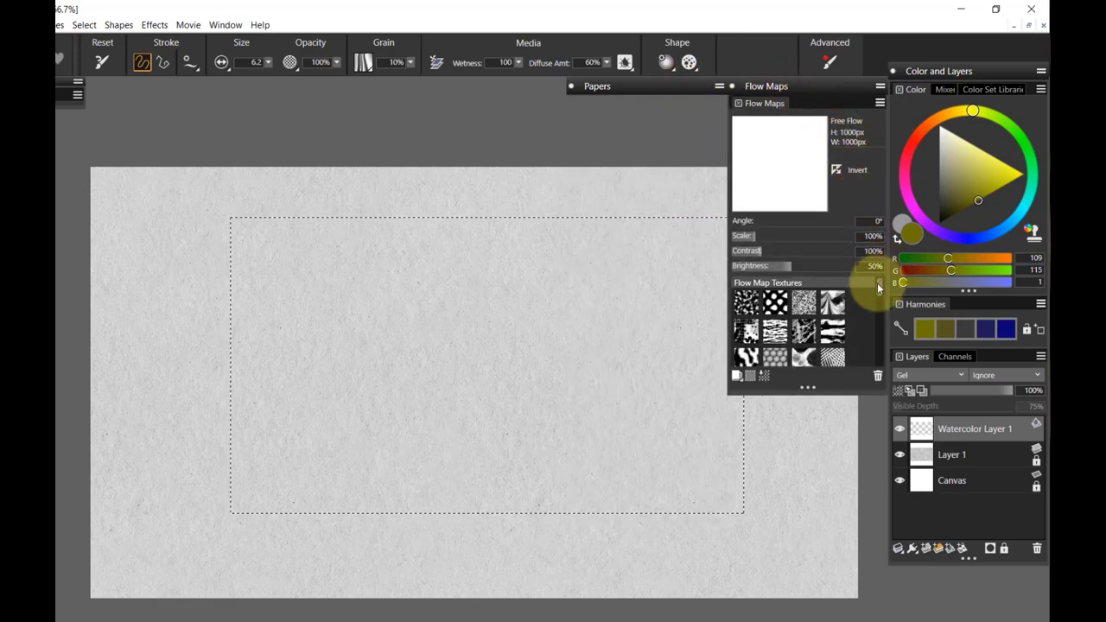
left_click_drag(878, 283, 878, 343)
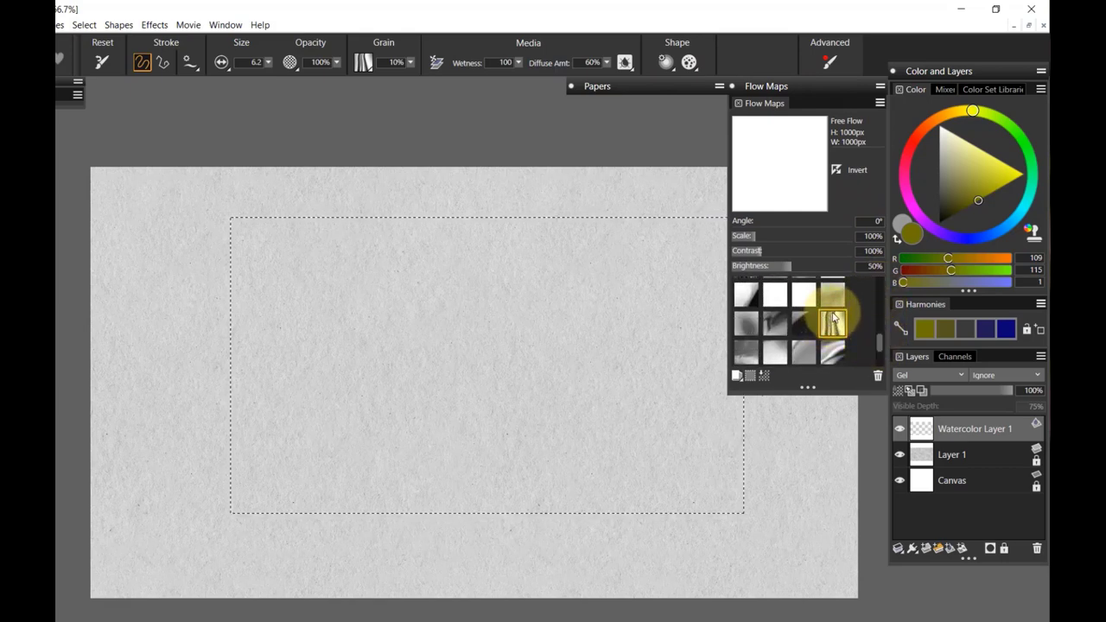
left_click(834, 320)
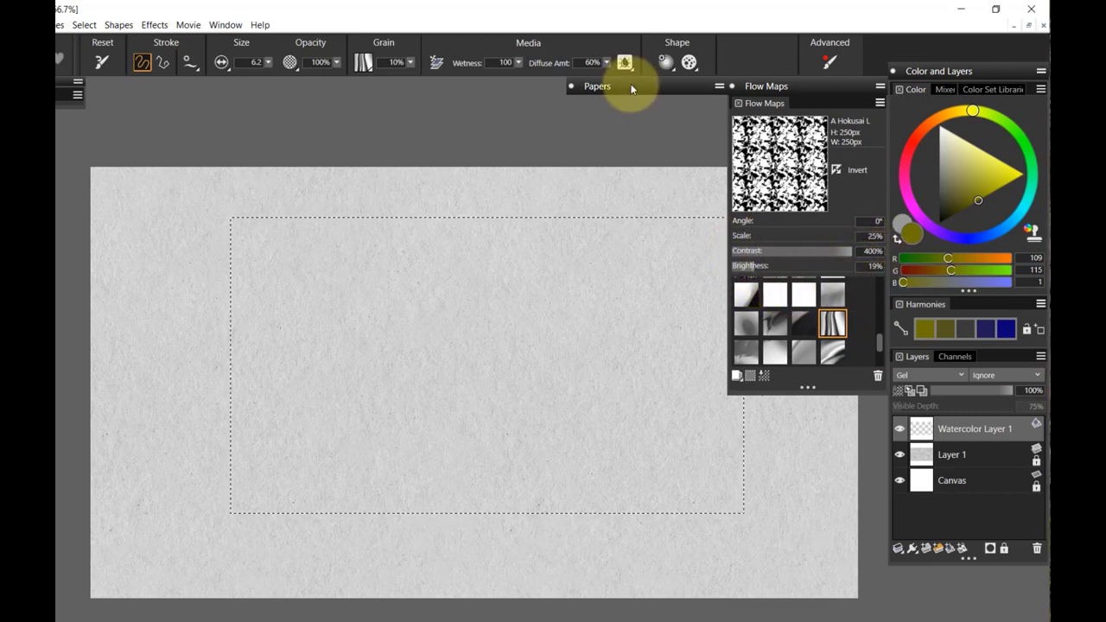
left_click(596, 86)
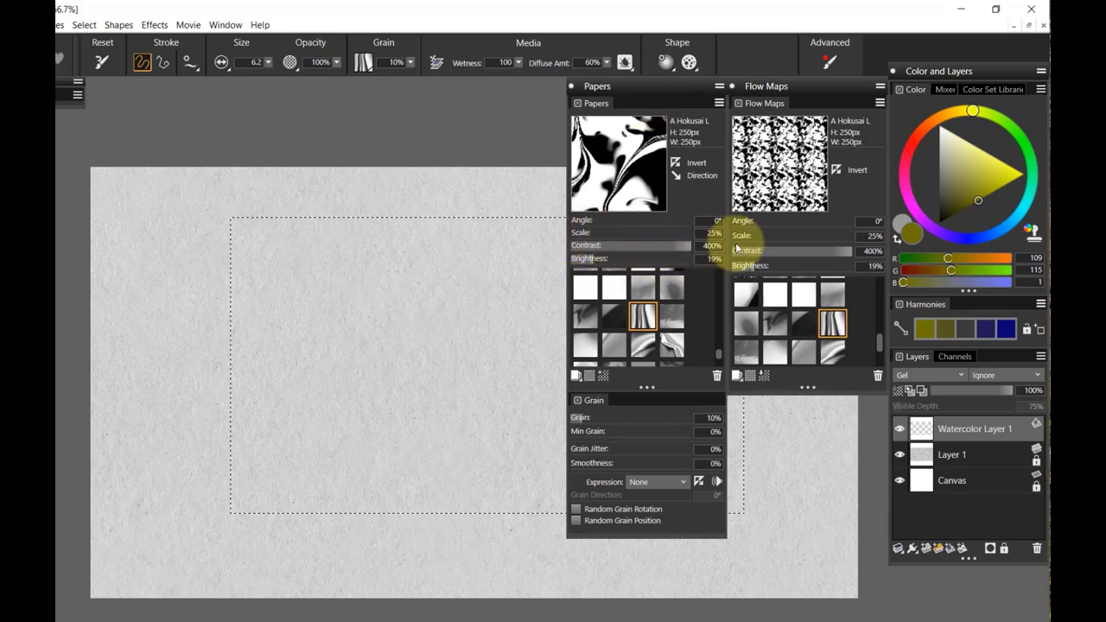
left_click(649, 85)
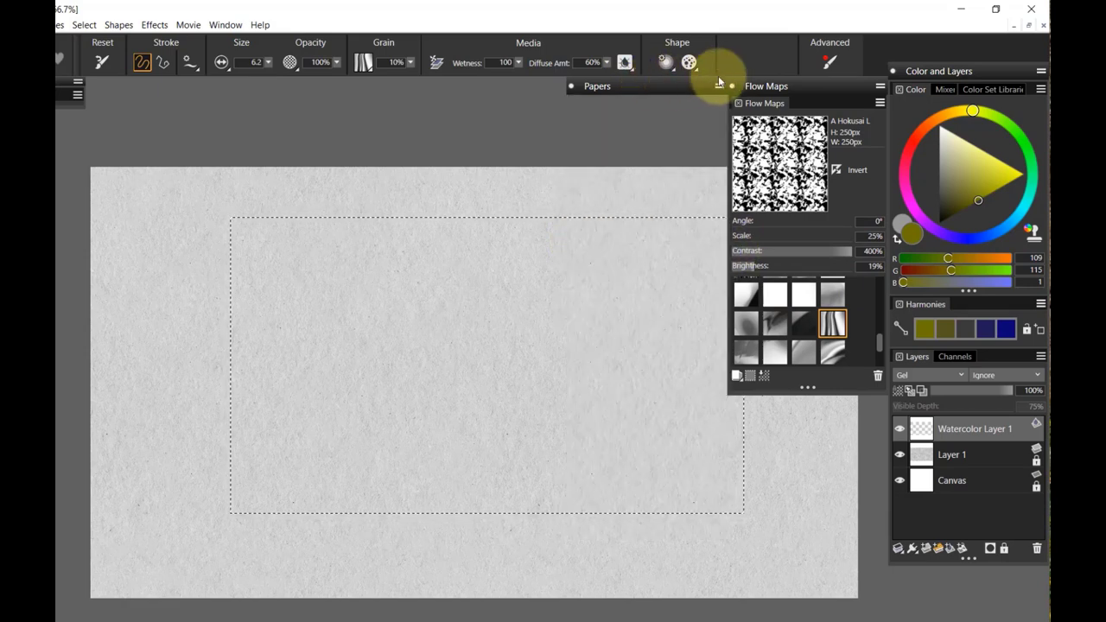
left_click(809, 82)
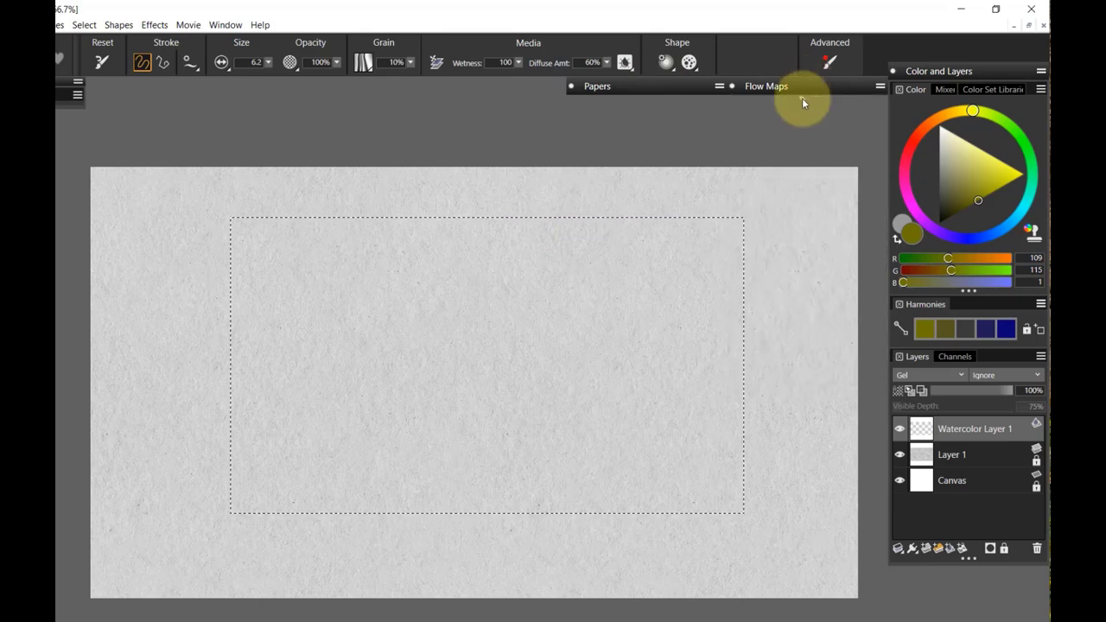
left_click(268, 62)
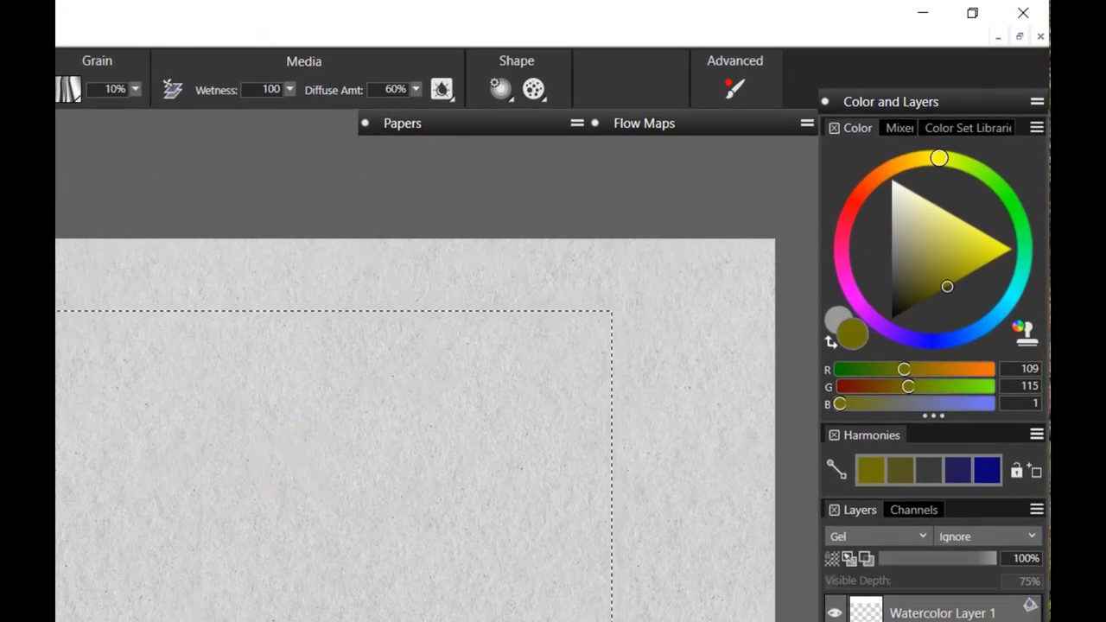
- Paint a small olive mark near the canvas centre and swirl it into a flowing blob
left_click_drag(458, 489, 462, 493)
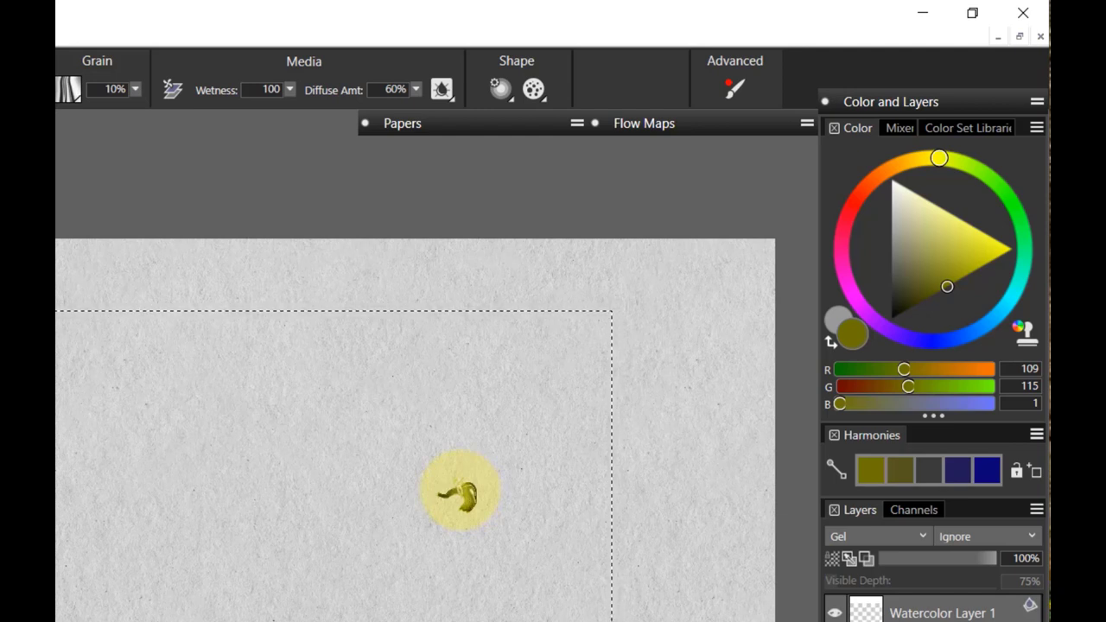
key("ctrl+z")
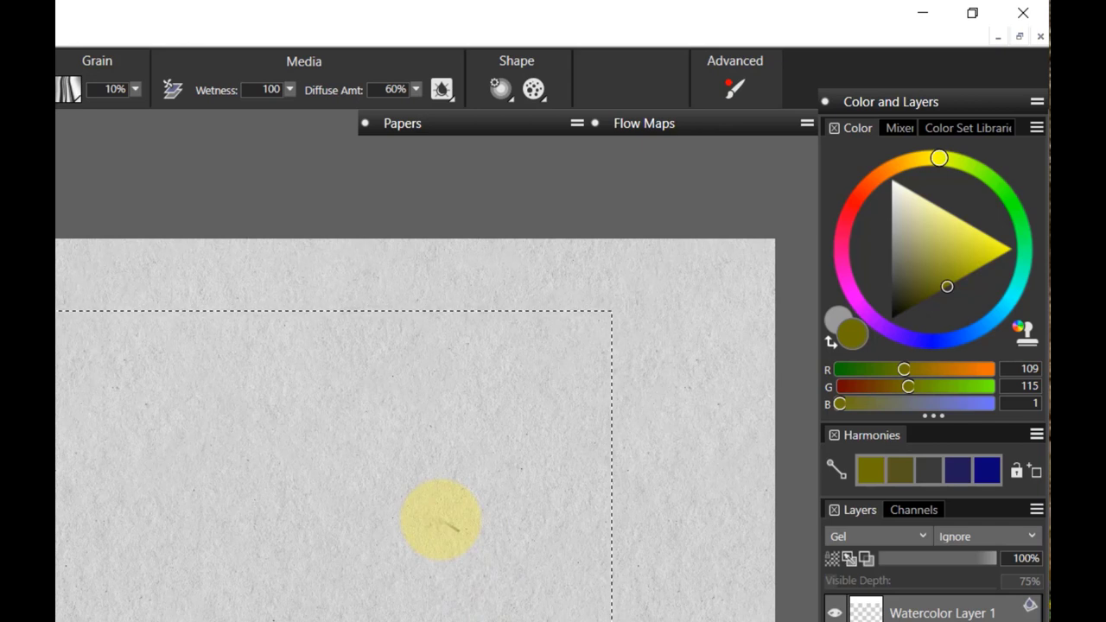
left_click_drag(450, 440, 462, 437)
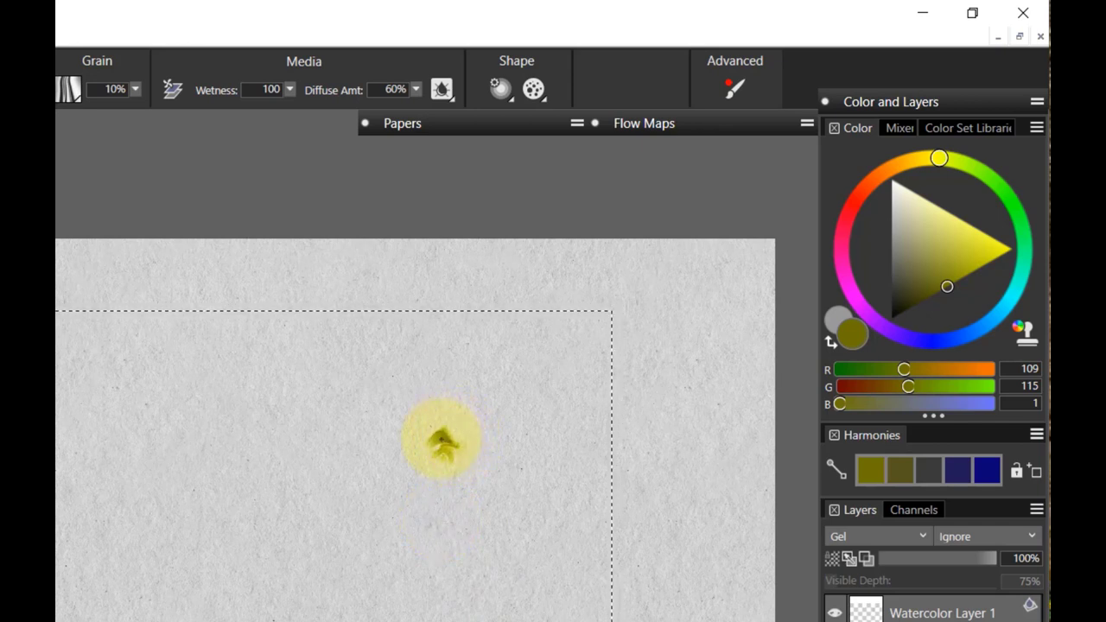
mouse_move(444, 449)
left_mouse_down()
mouse_move(404, 459)
mouse_move(425, 465)
mouse_move(429, 449)
mouse_move(413, 454)
mouse_move(438, 457)
mouse_move(449, 439)
mouse_move(463, 460)
mouse_move(451, 452)
mouse_move(474, 435)
mouse_move(480, 454)
mouse_move(457, 458)
mouse_move(446, 424)
mouse_move(422, 425)
mouse_move(418, 444)
mouse_move(468, 442)
mouse_move(449, 411)
mouse_move(400, 415)
mouse_move(380, 440)
mouse_move(385, 472)
mouse_move(409, 492)
mouse_move(448, 498)
mouse_move(480, 477)
mouse_move(456, 500)
mouse_move(417, 506)
mouse_move(480, 495)
mouse_move(487, 474)
mouse_move(482, 497)
mouse_move(429, 515)
mouse_move(406, 499)
mouse_move(394, 436)
mouse_move(422, 402)
left_mouse_up()
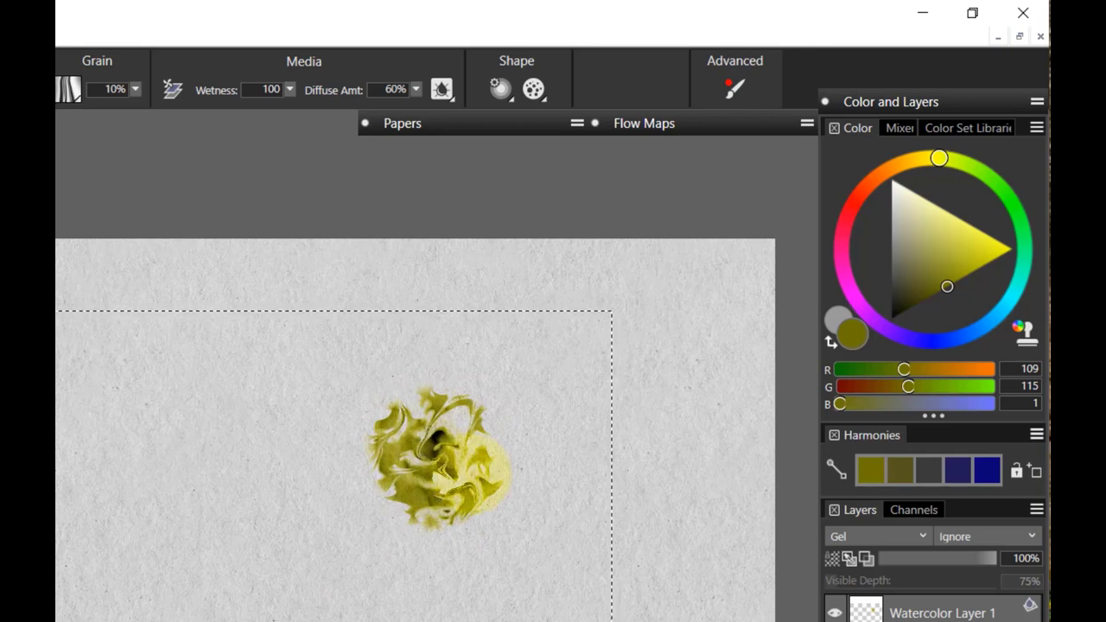
- Switch to bright orange (255, 167, 1) and work it into the swirled blob
left_click(901, 165)
left_click_drag(959, 227, 1013, 248)
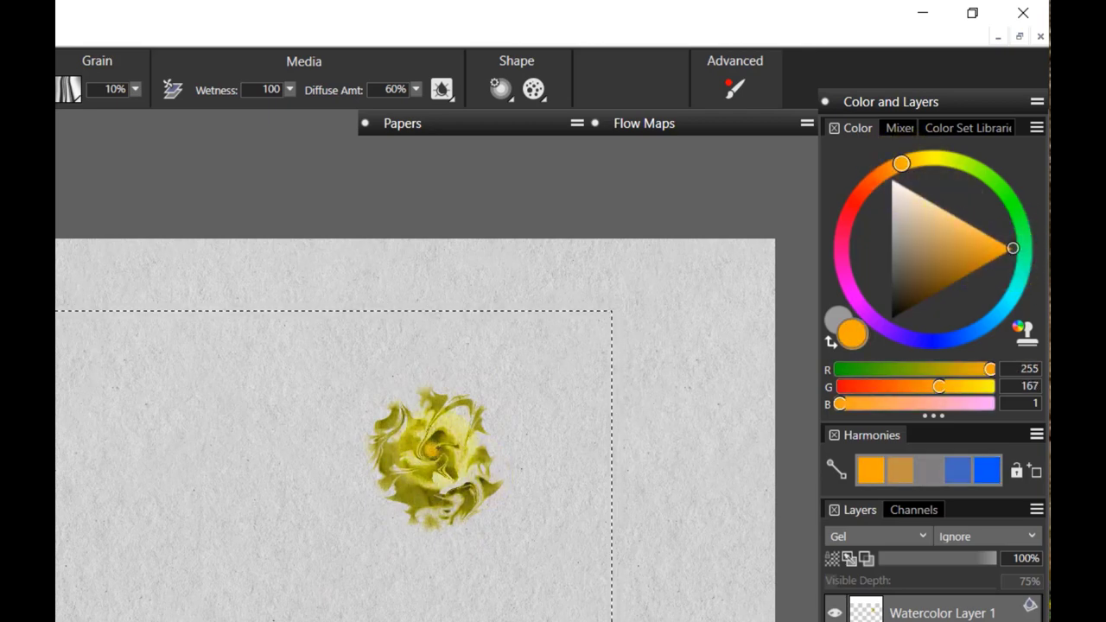
left_click_drag(434, 450, 438, 443)
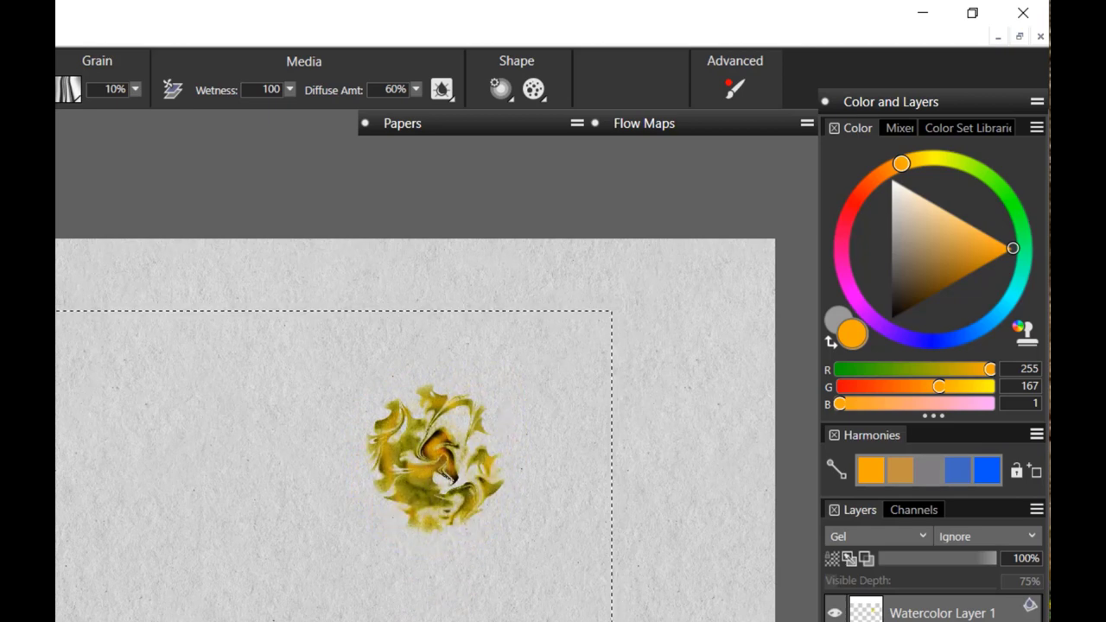
mouse_move(446, 473)
left_mouse_down()
mouse_move(430, 482)
mouse_move(450, 471)
mouse_move(465, 503)
left_mouse_up()
- Undo the swirled blob and restore the Italian Watercolor paper texture
key("ctrl+z")
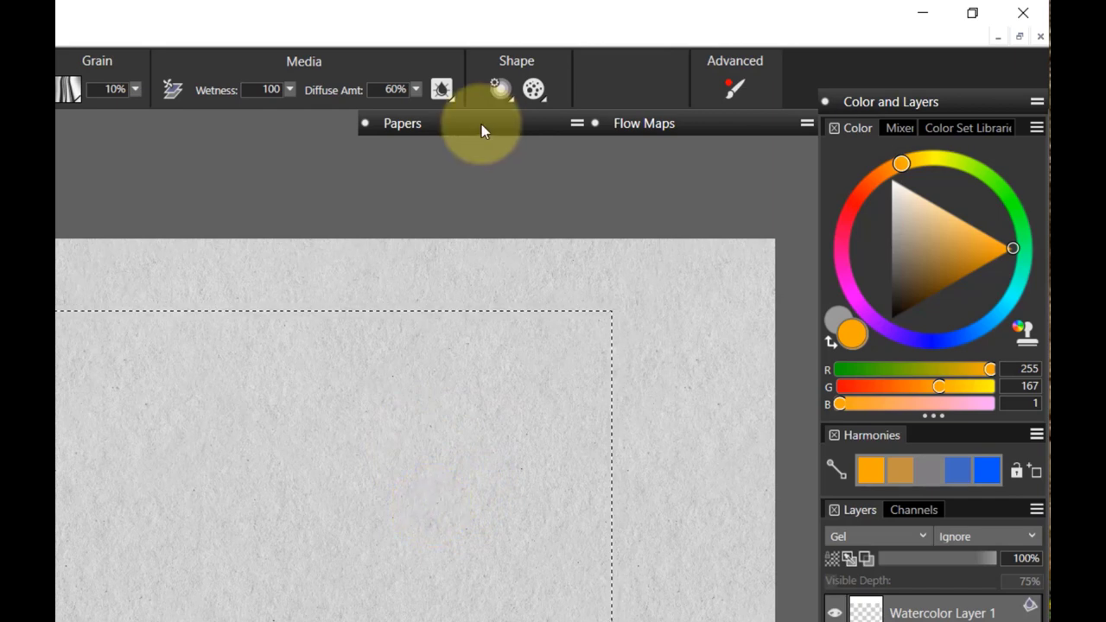
left_click(490, 123)
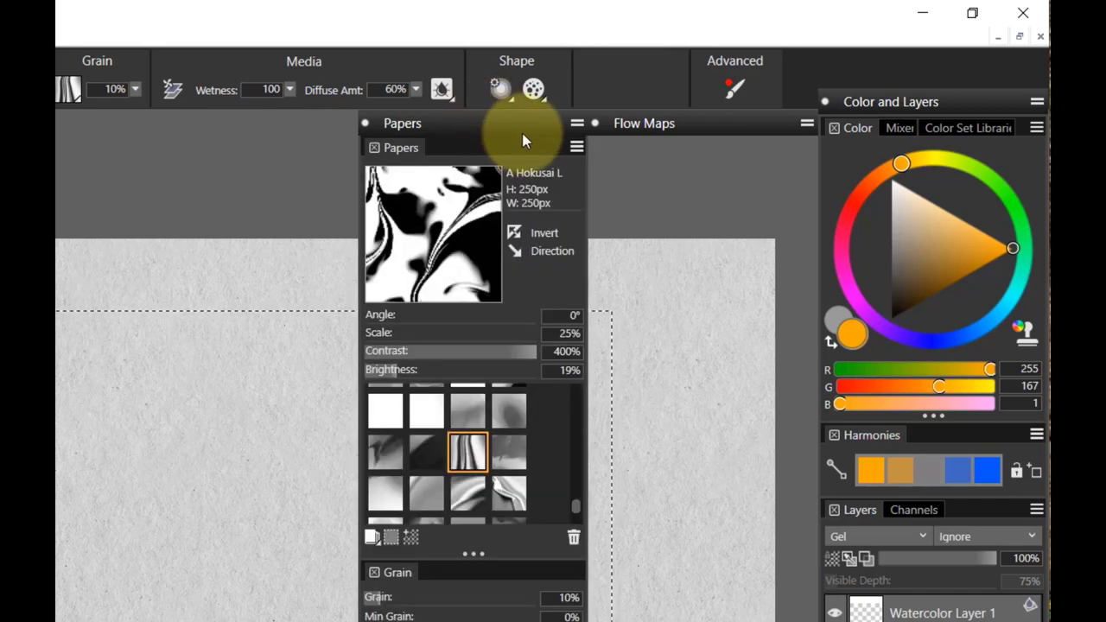
left_click_drag(574, 507, 572, 386)
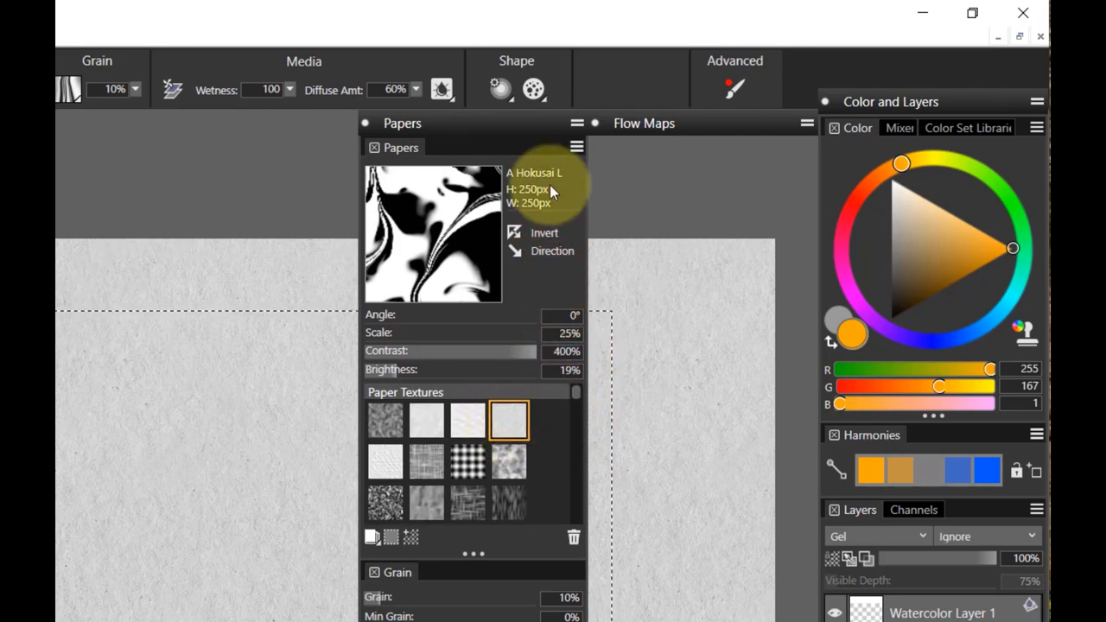
left_click(688, 126)
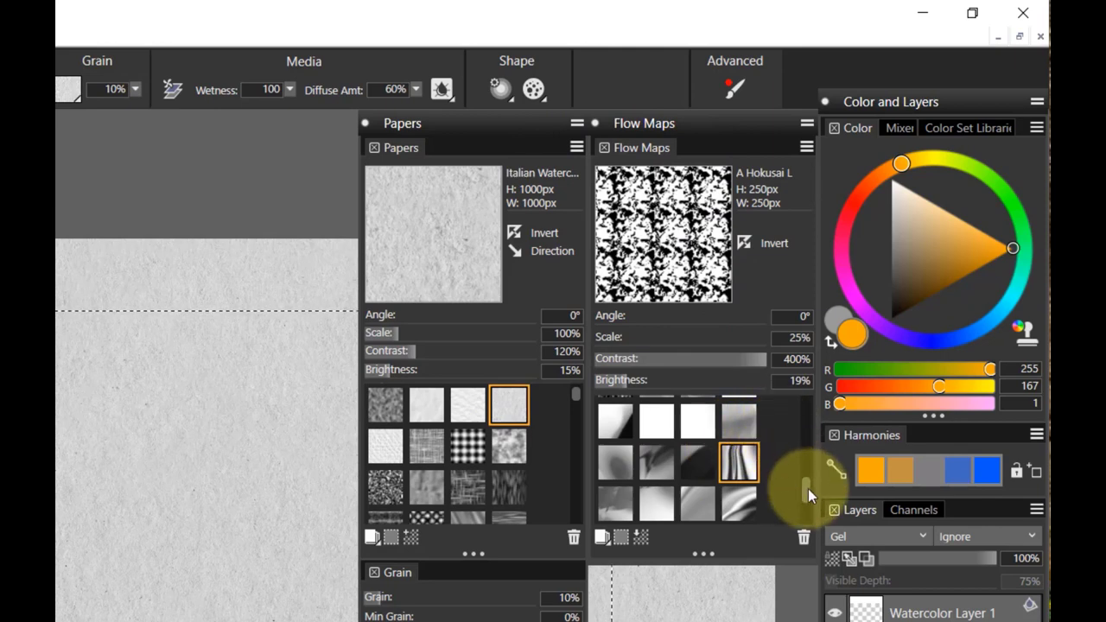
- Choose the Free Flow flow map and collapse the Papers and Flow Maps panels
left_click_drag(809, 488, 802, 432)
scroll(698, 427, "down", 1)
left_click(657, 465)
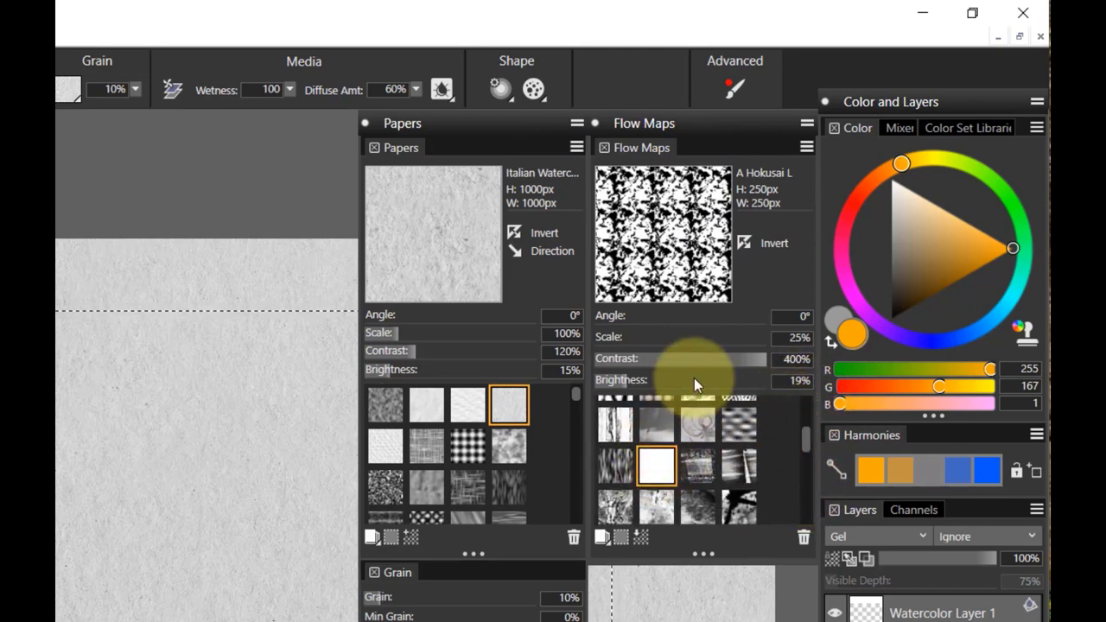
left_click(667, 121)
left_click(458, 123)
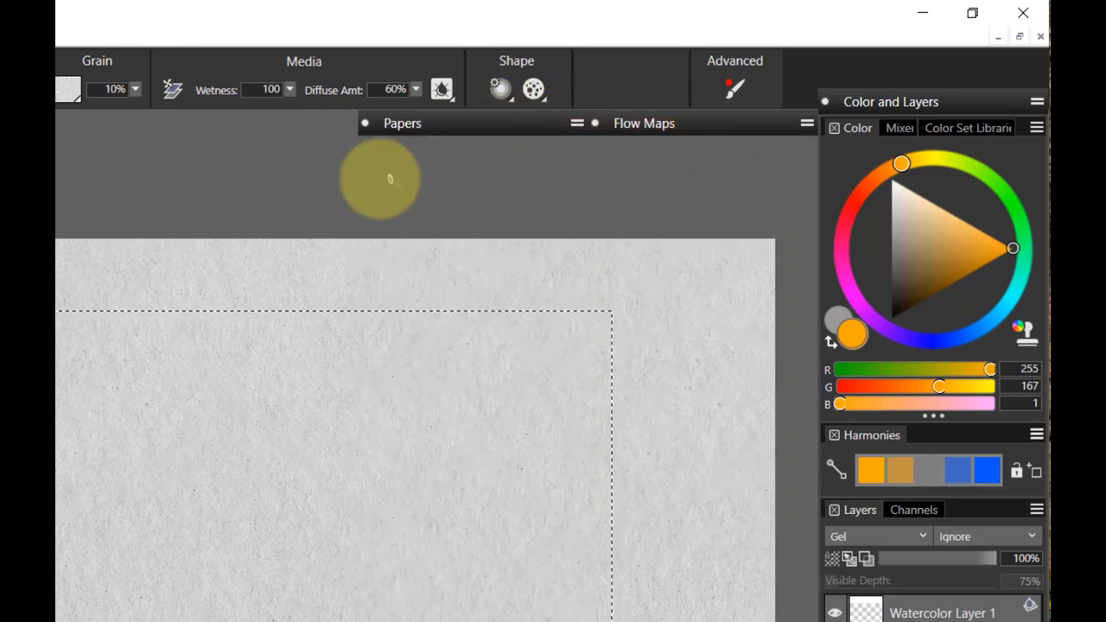
- Switch to the Scumble watercolour brush and paint a broad yellow-orange wash
key("ctrl+b")
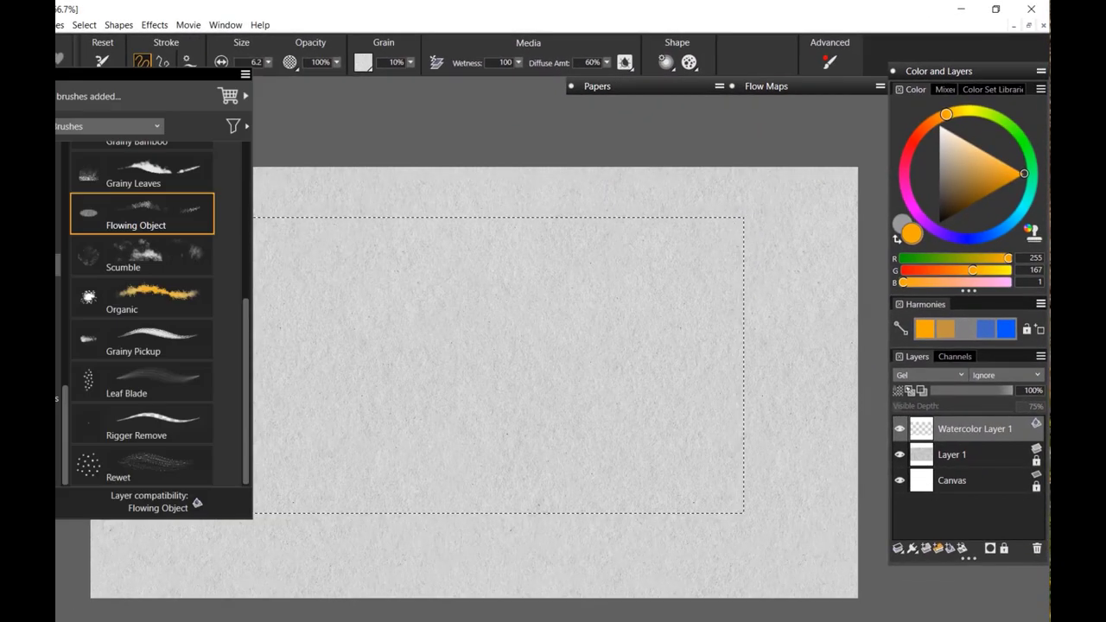
left_click(154, 257)
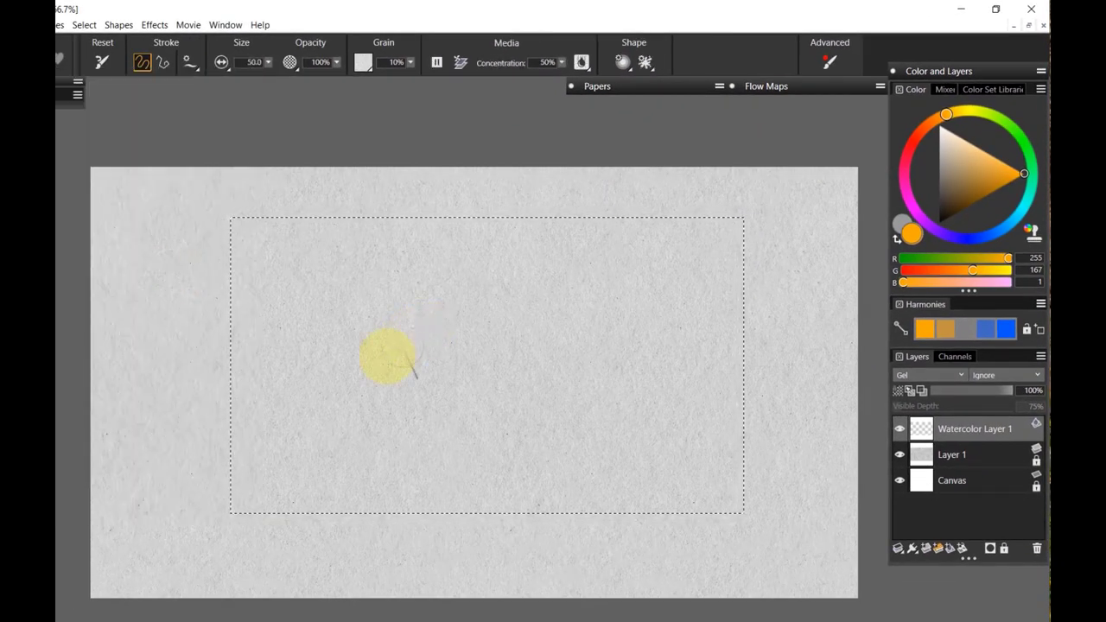
mouse_move(536, 251)
left_mouse_down()
mouse_move(379, 368)
mouse_move(598, 243)
mouse_move(398, 385)
mouse_move(605, 269)
mouse_move(498, 375)
mouse_move(556, 370)
mouse_move(586, 340)
mouse_move(590, 432)
mouse_move(693, 445)
left_mouse_up()
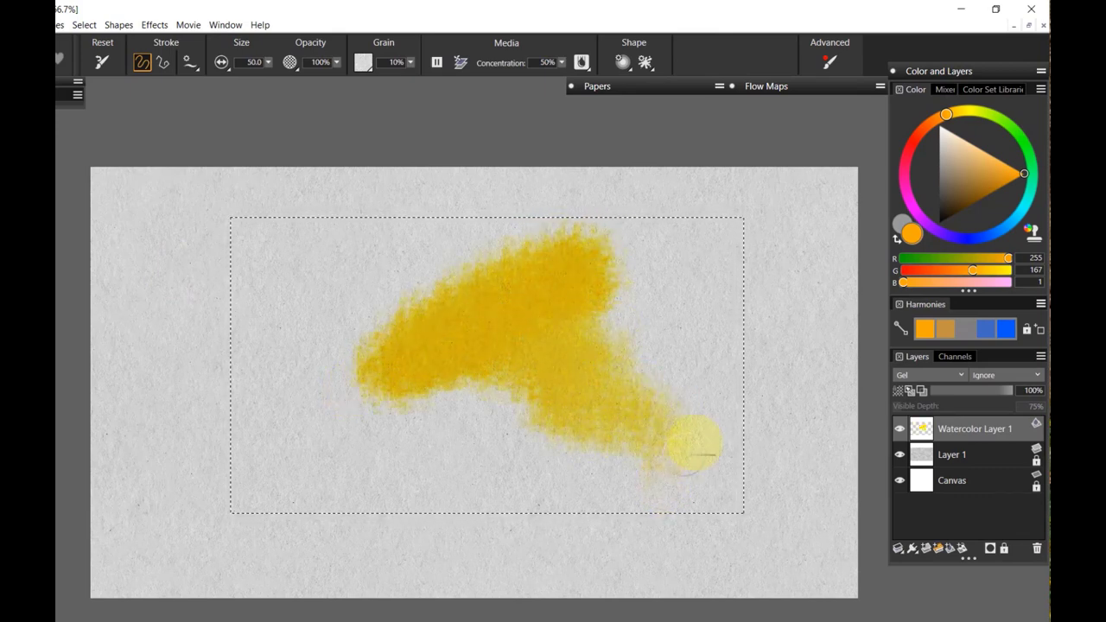
- Mix a dark olive, test it on the wash, then undo and clear the test strokes
left_click(981, 107)
left_click_drag(985, 177, 977, 202)
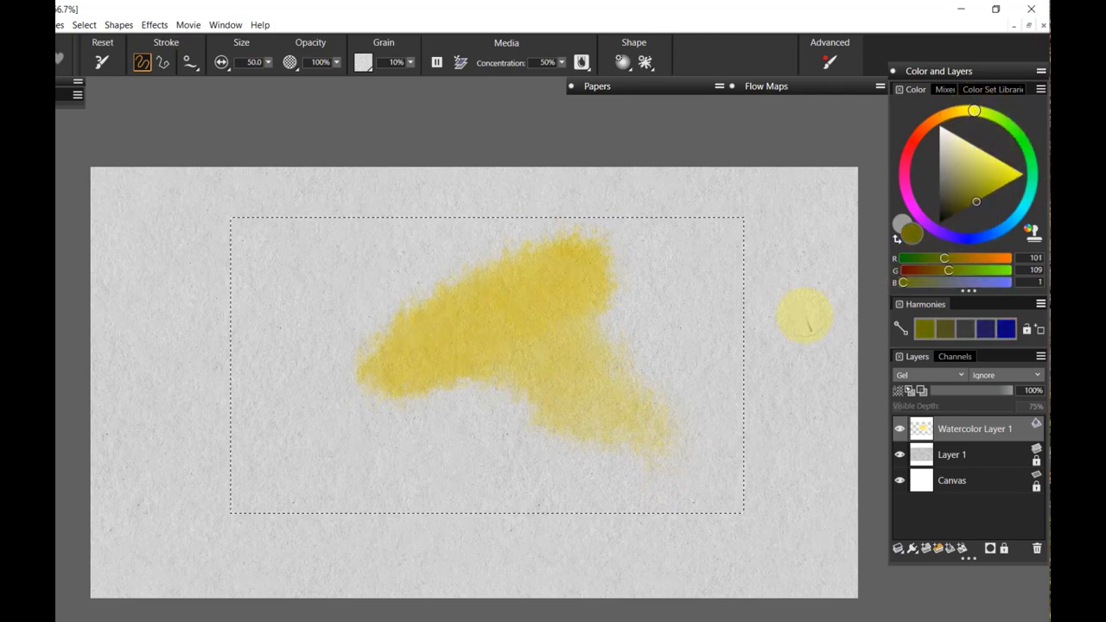
mouse_move(420, 366)
left_mouse_down()
mouse_move(390, 365)
mouse_move(420, 378)
left_mouse_up()
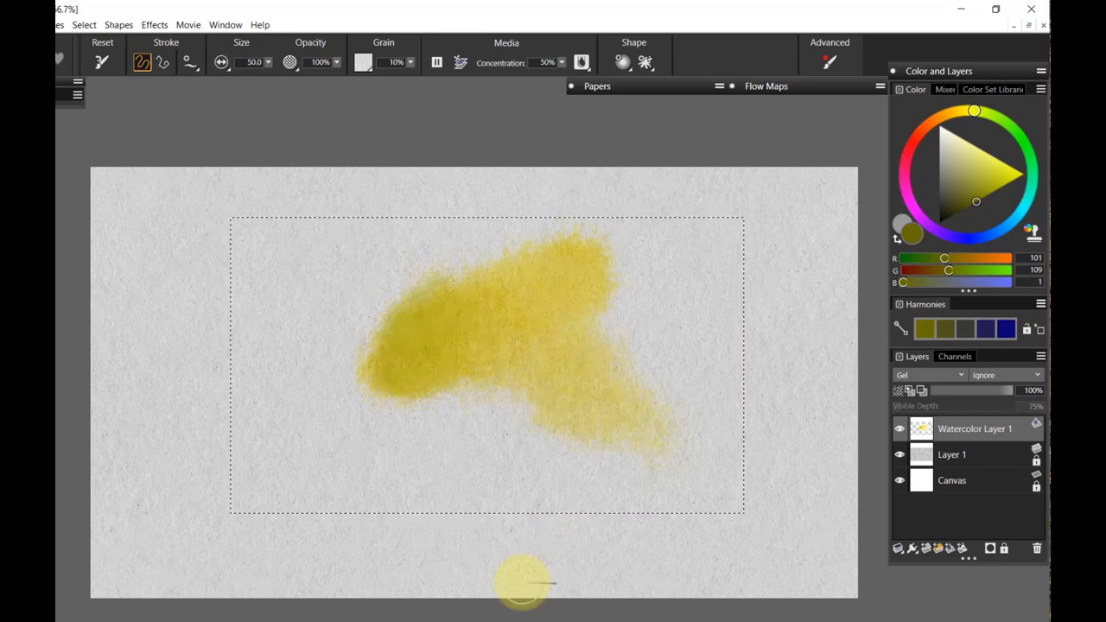
key("ctrl+z")
left_click_drag(553, 350, 585, 335)
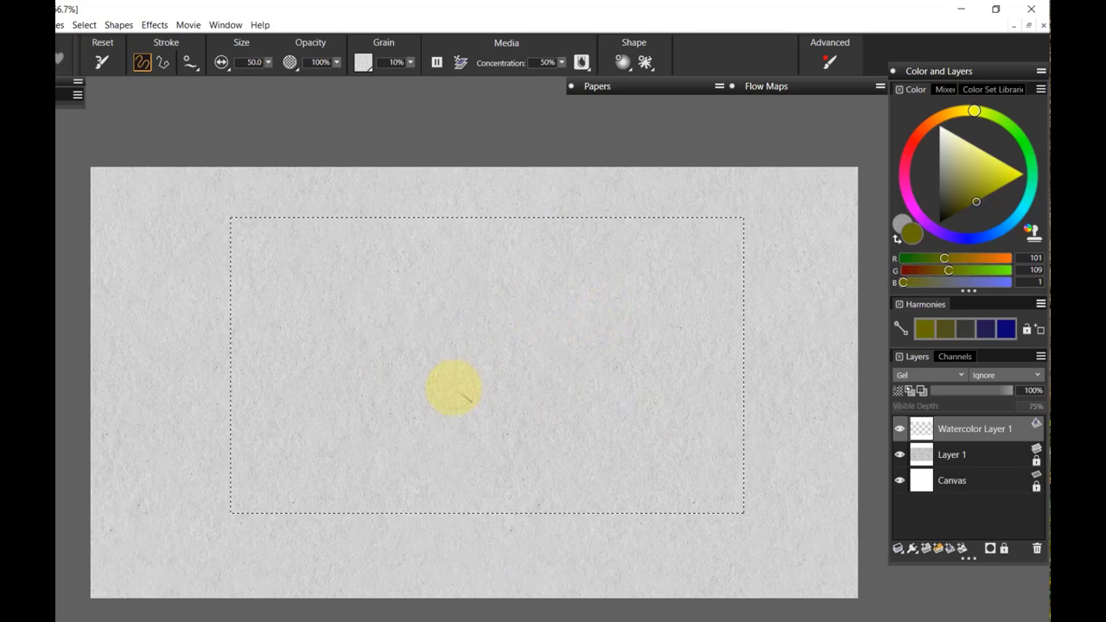
left_click(59, 58)
- Pick the Organic watercolour brush, try grey and magenta, then return to olive
left_click(181, 300)
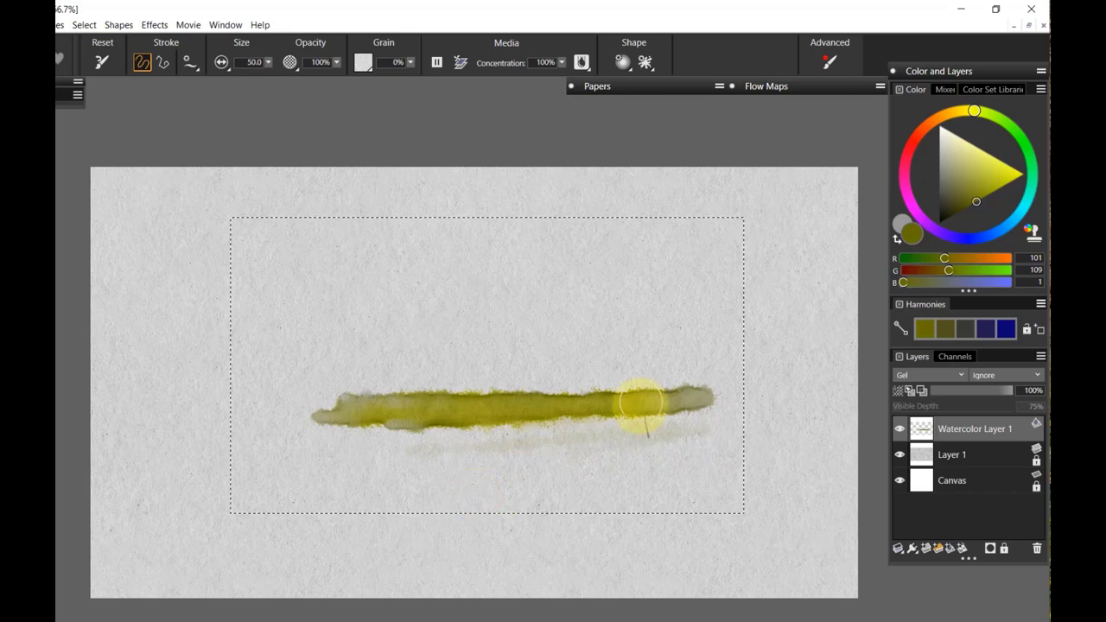
left_click(903, 223)
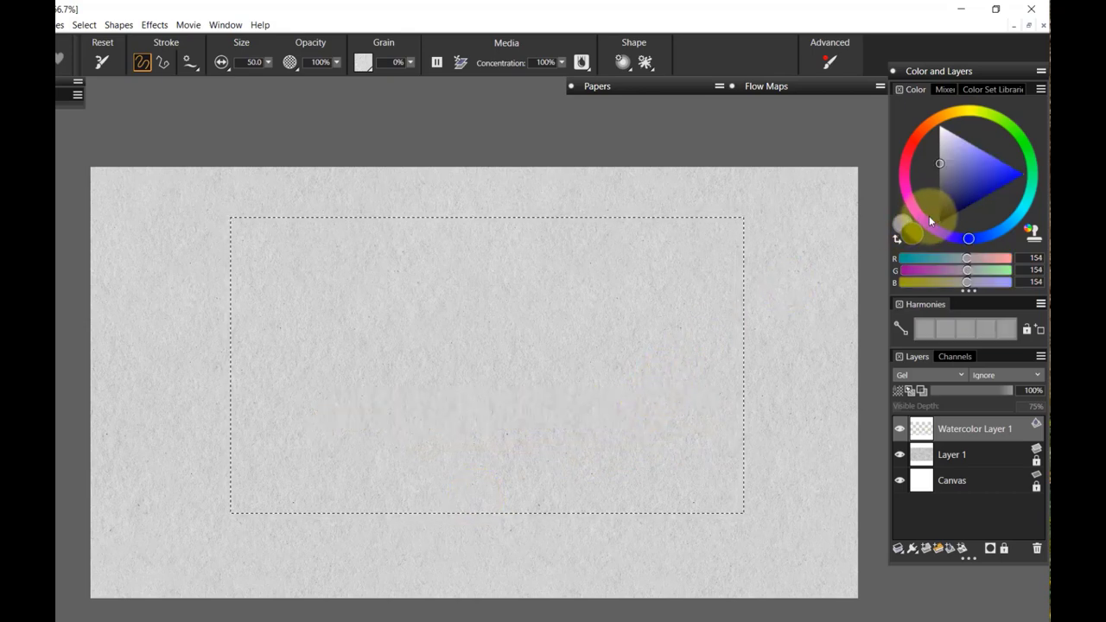
left_click(917, 213)
left_click(988, 181)
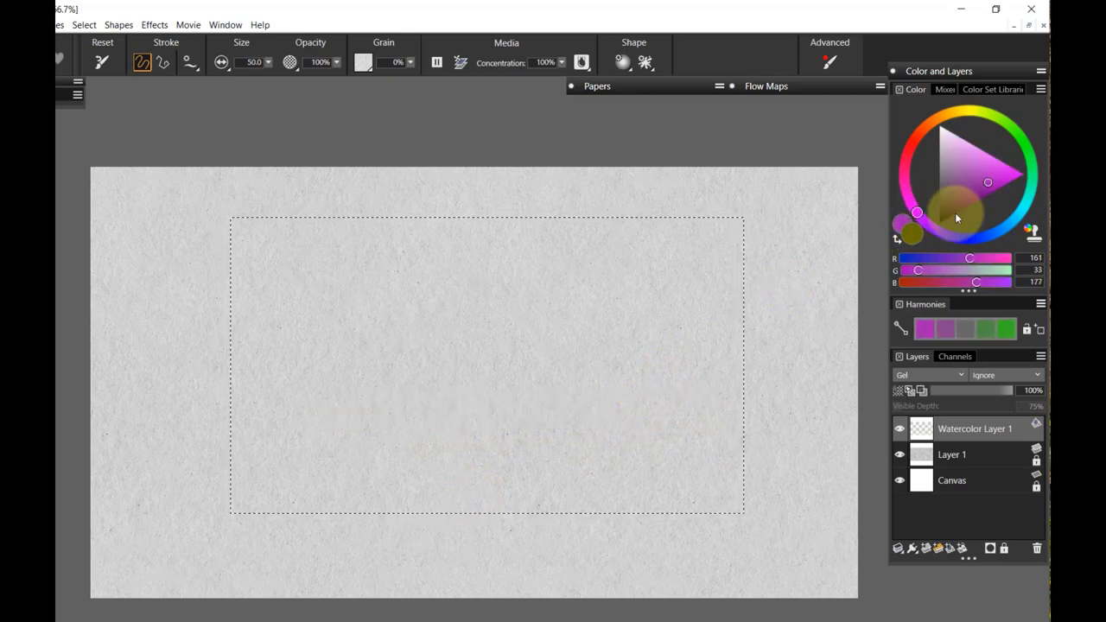
left_click(916, 237)
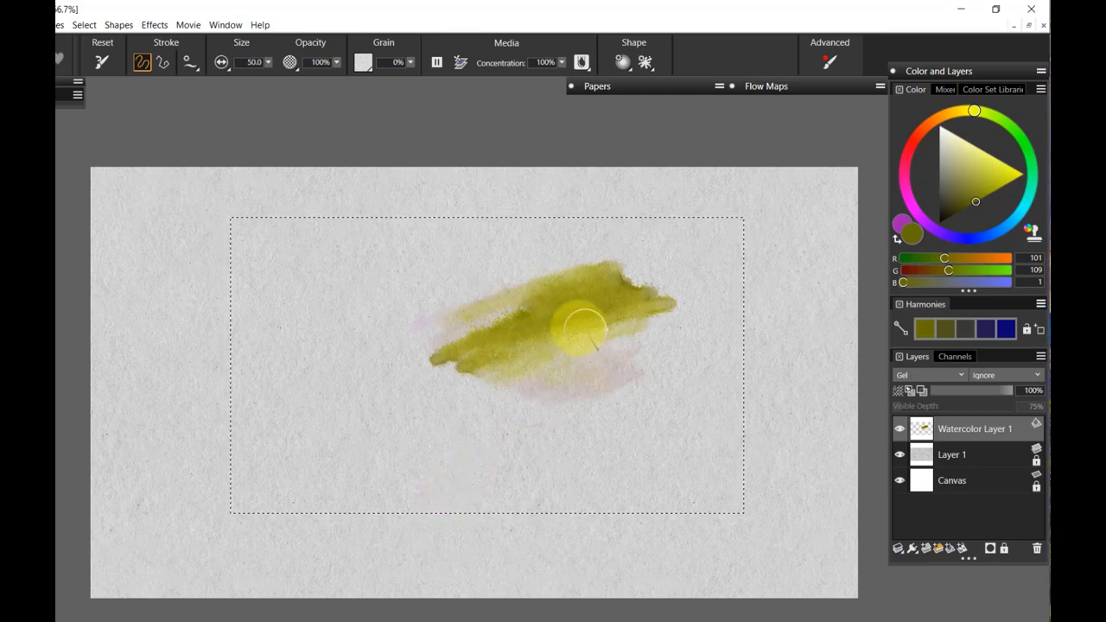
- Undo the previous strokes and paint olive strokes across the centre with the Organic brush
key("ctrl+z")
key("ctrl+z")
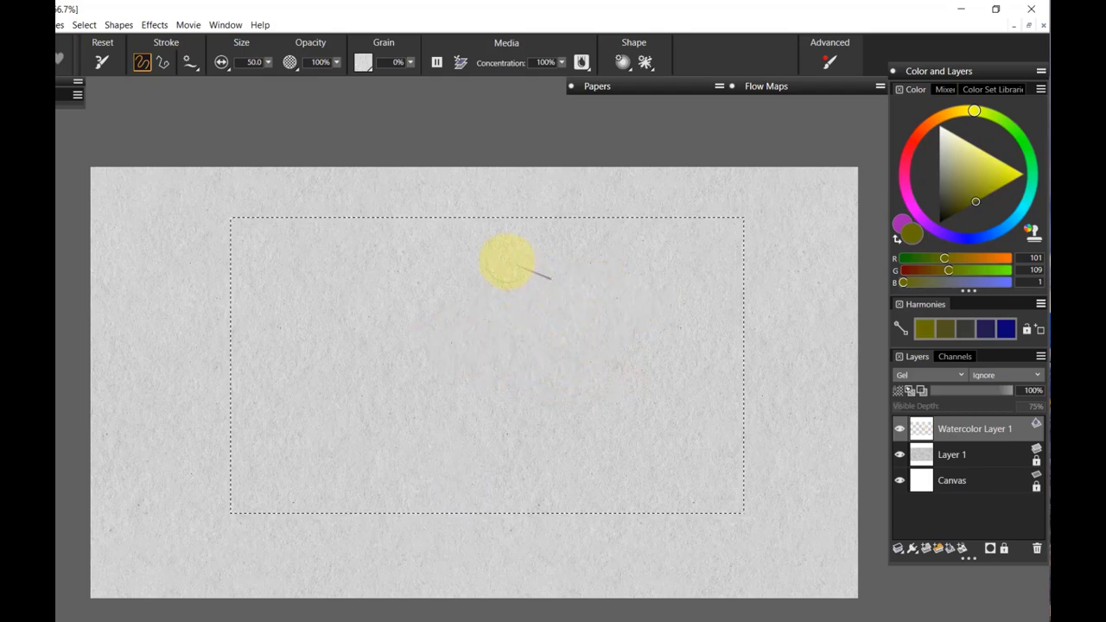
key("ctrl+b")
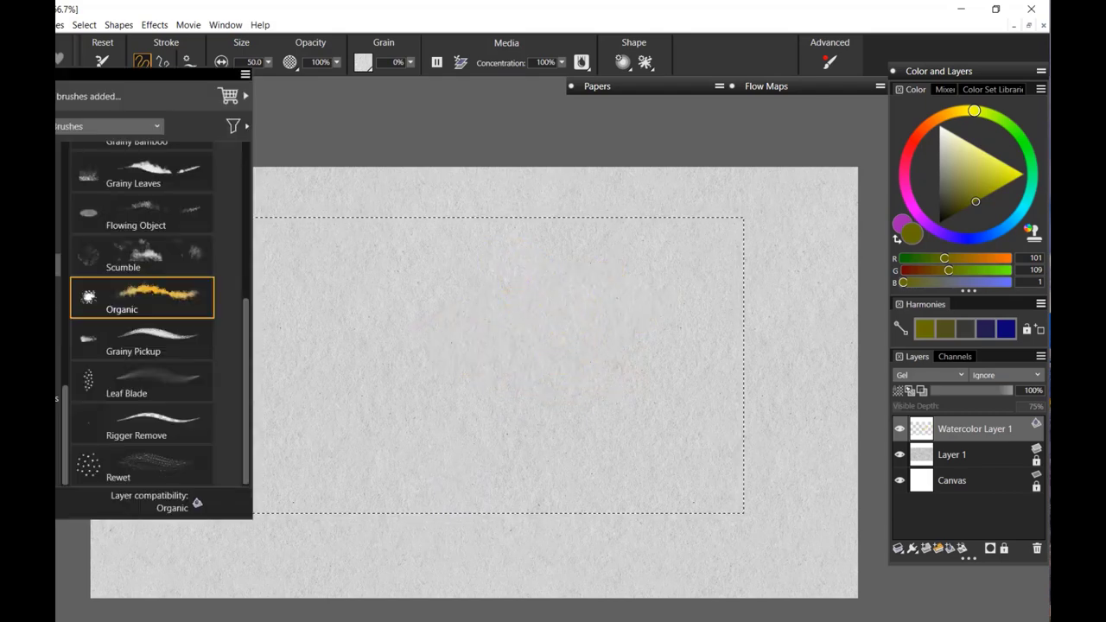
left_click(178, 333)
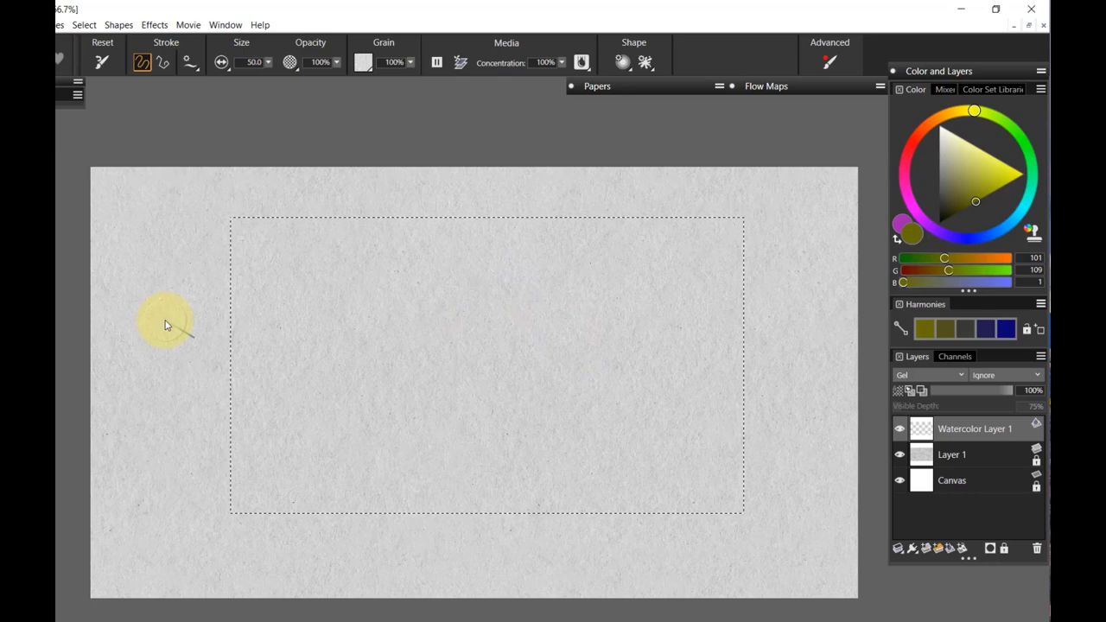
key("ctrl+b")
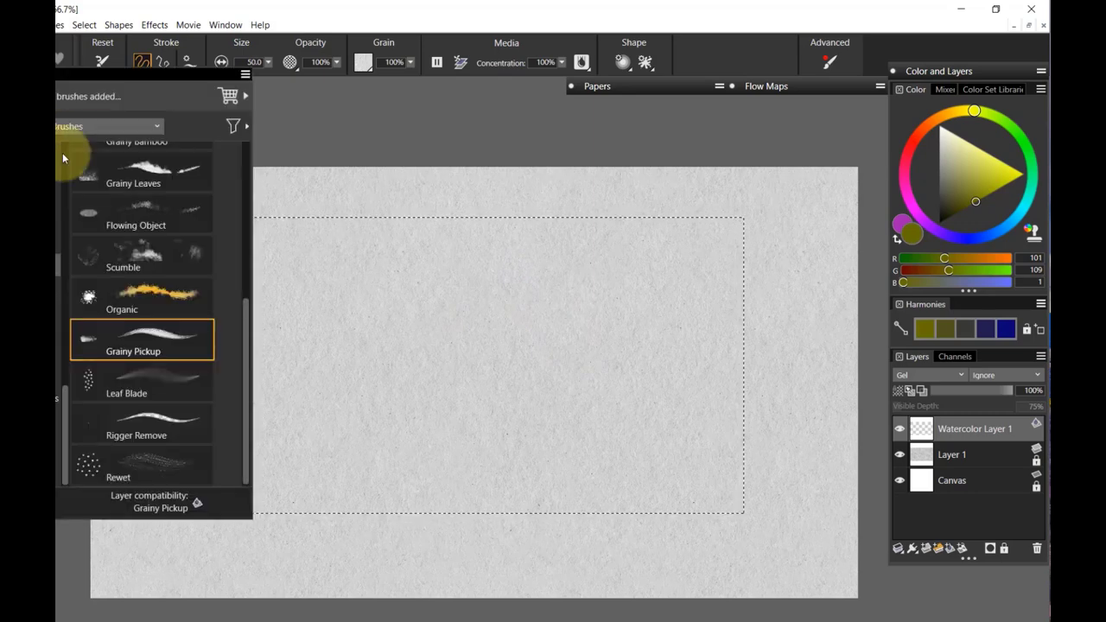
left_click(123, 291)
mouse_move(388, 328)
left_mouse_down()
mouse_move(476, 289)
mouse_move(599, 259)
mouse_move(459, 321)
mouse_move(473, 345)
mouse_move(652, 288)
mouse_move(484, 371)
mouse_move(636, 328)
mouse_move(529, 426)
left_mouse_up()
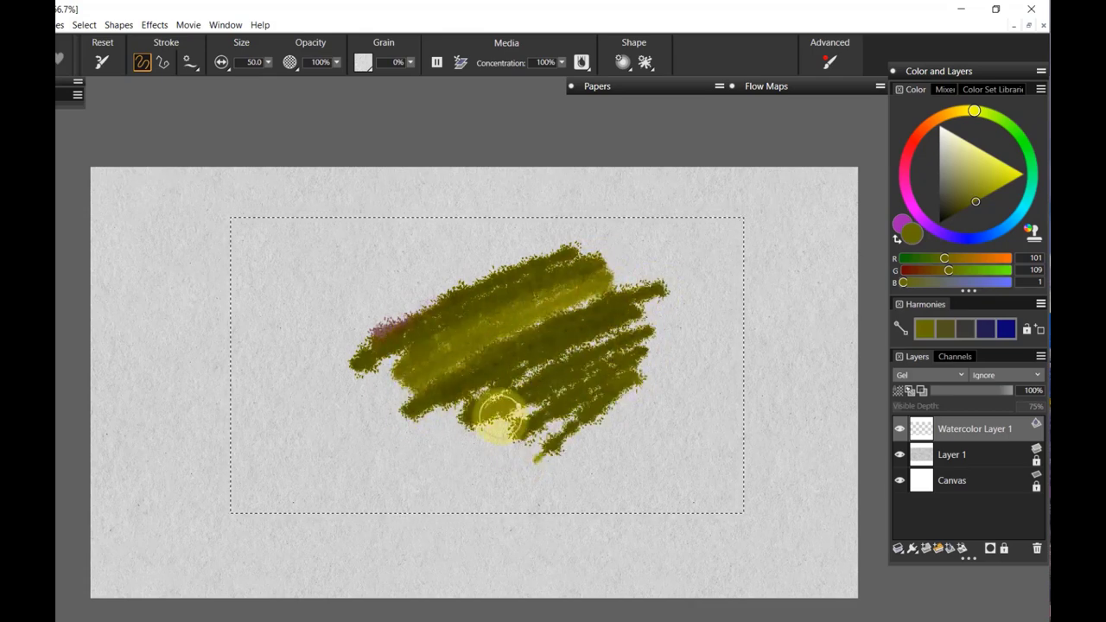
- Switch to Grainy Pickup and paint a saturated yellow diagonal stroke over the olive smear
key("ctrl+b")
left_click(152, 340)
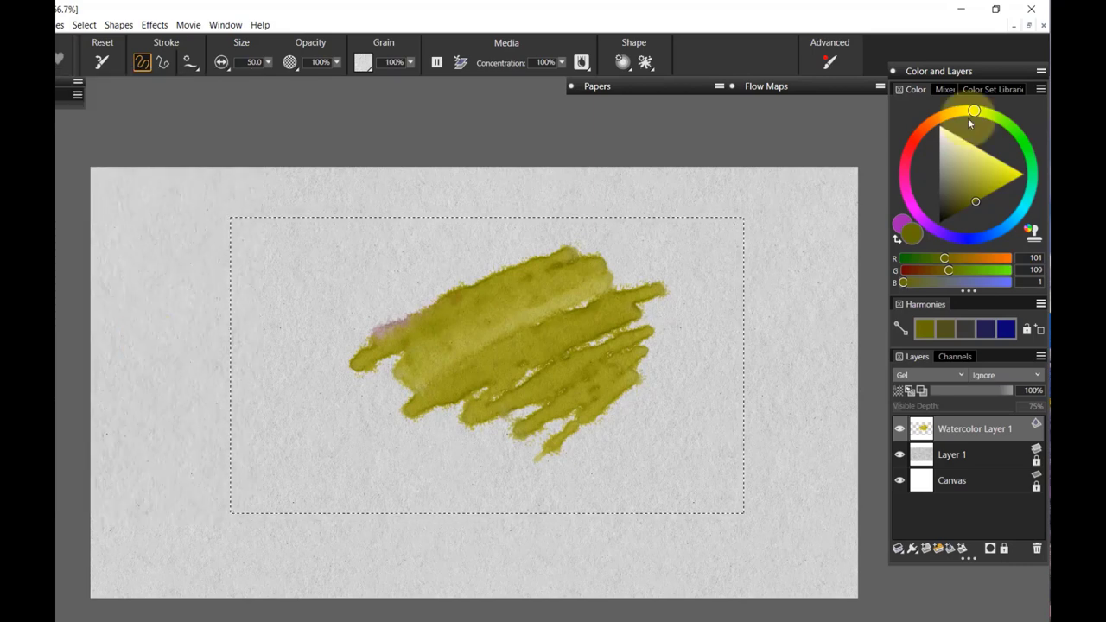
left_click_drag(973, 111, 953, 112)
left_click(1028, 161)
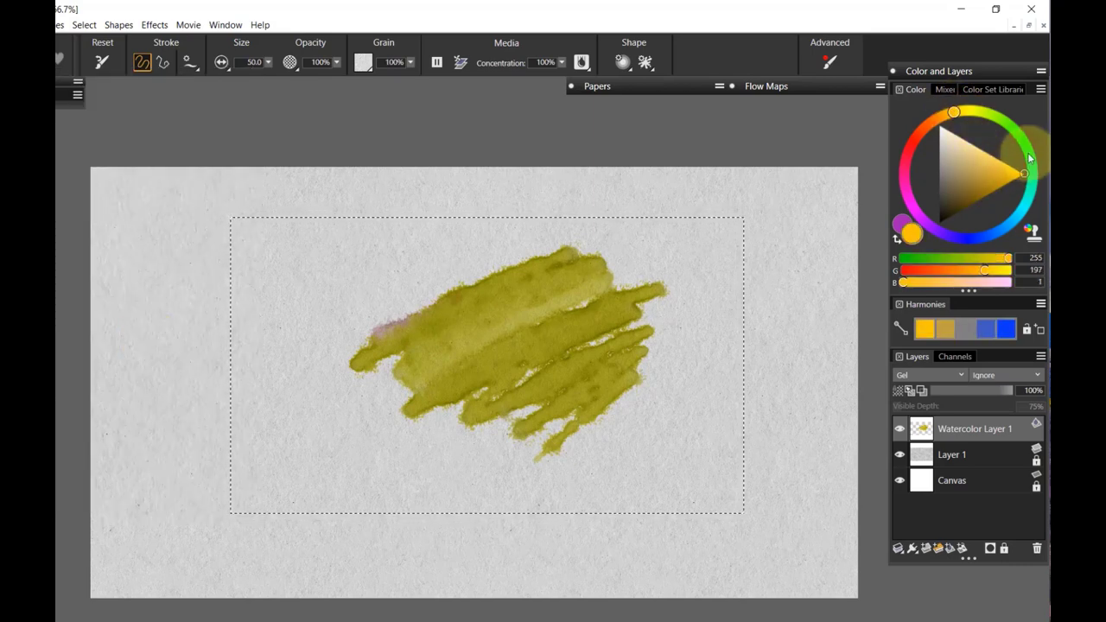
left_click_drag(504, 246, 425, 434)
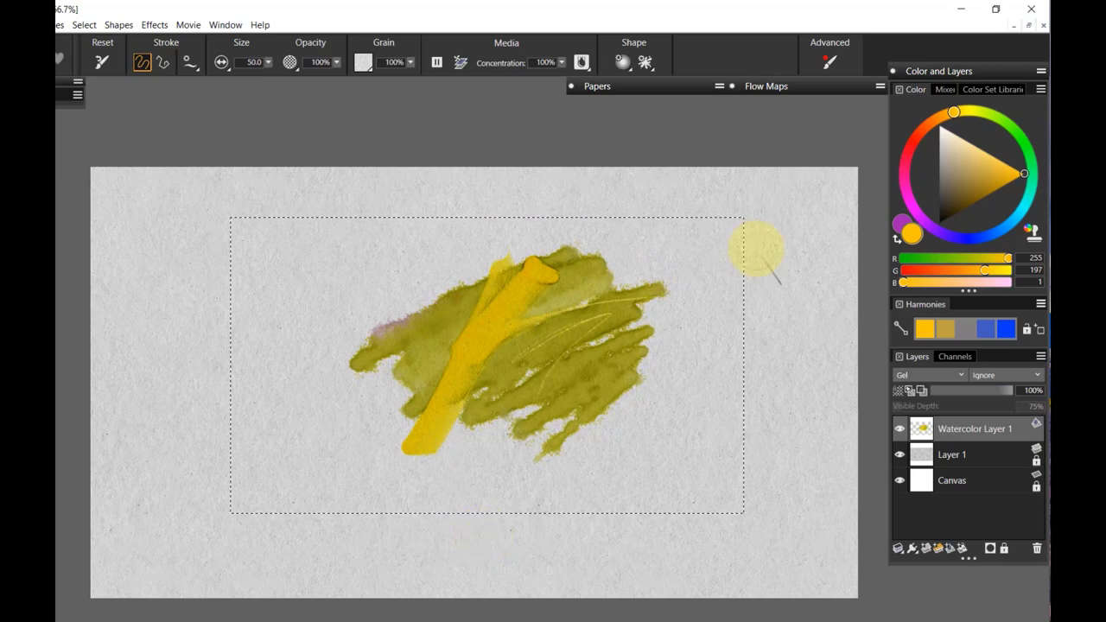
- Replace the yellow stroke with pale-yellow dabs, then undo everything back to blank paper
left_click_drag(961, 153, 976, 145)
key("ctrl+z")
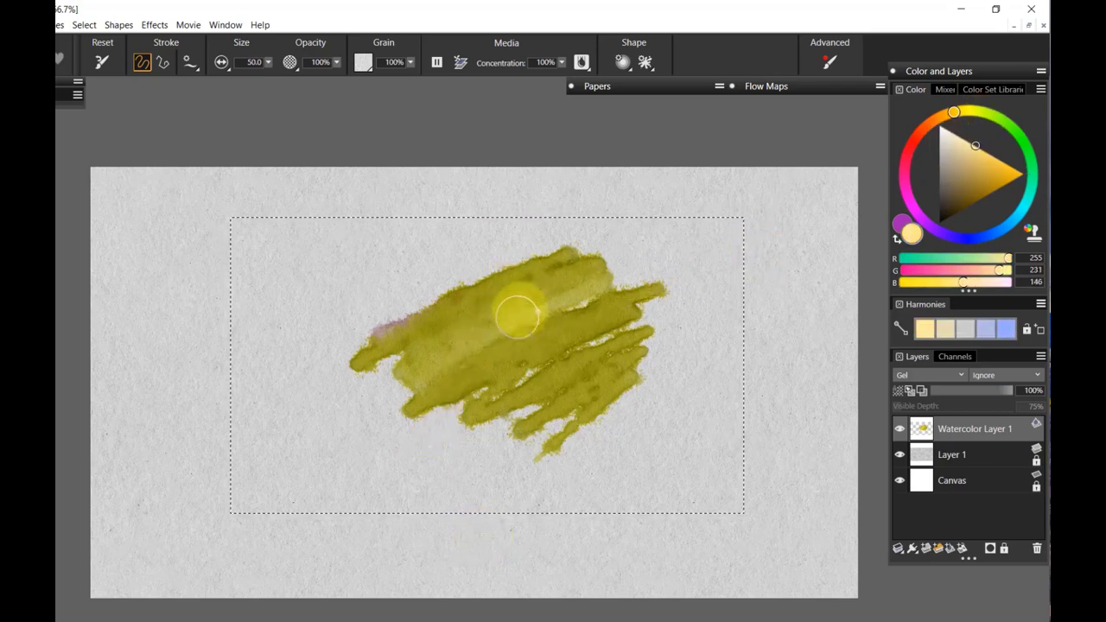
left_click(528, 297)
mouse_move(527, 298)
left_mouse_down()
mouse_move(466, 347)
mouse_move(553, 302)
mouse_move(504, 352)
mouse_move(554, 320)
mouse_move(527, 351)
mouse_move(565, 336)
mouse_move(538, 363)
left_mouse_up()
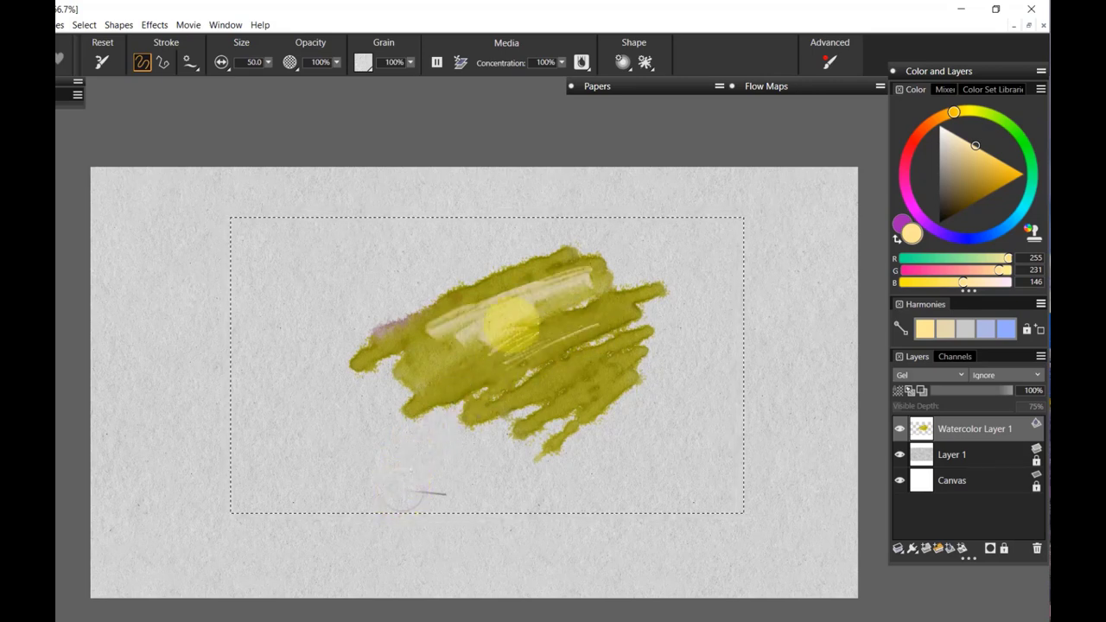
key("ctrl+z")
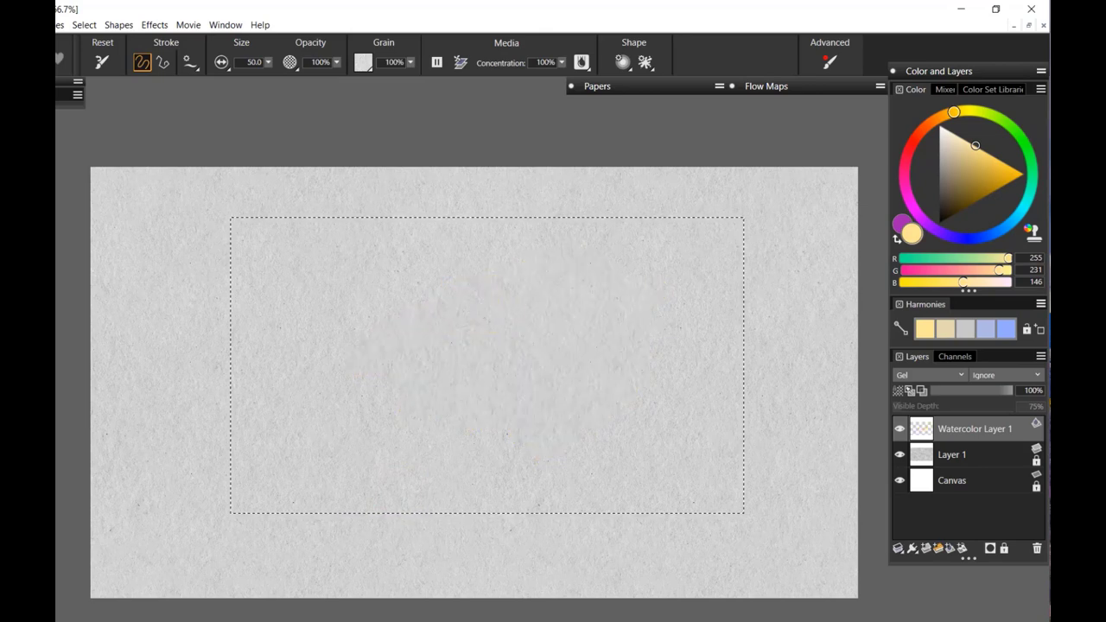
- Choose the Leaf Blade brush and mix a very dark olive (R 42, G 53, B 1)
left_click(153, 380)
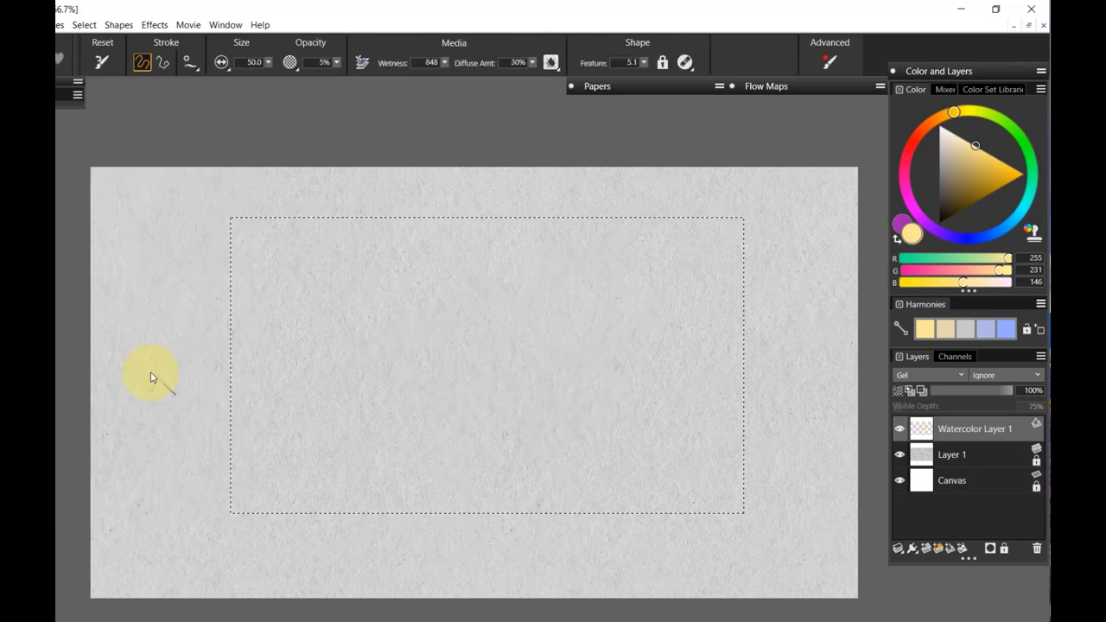
left_click(938, 222)
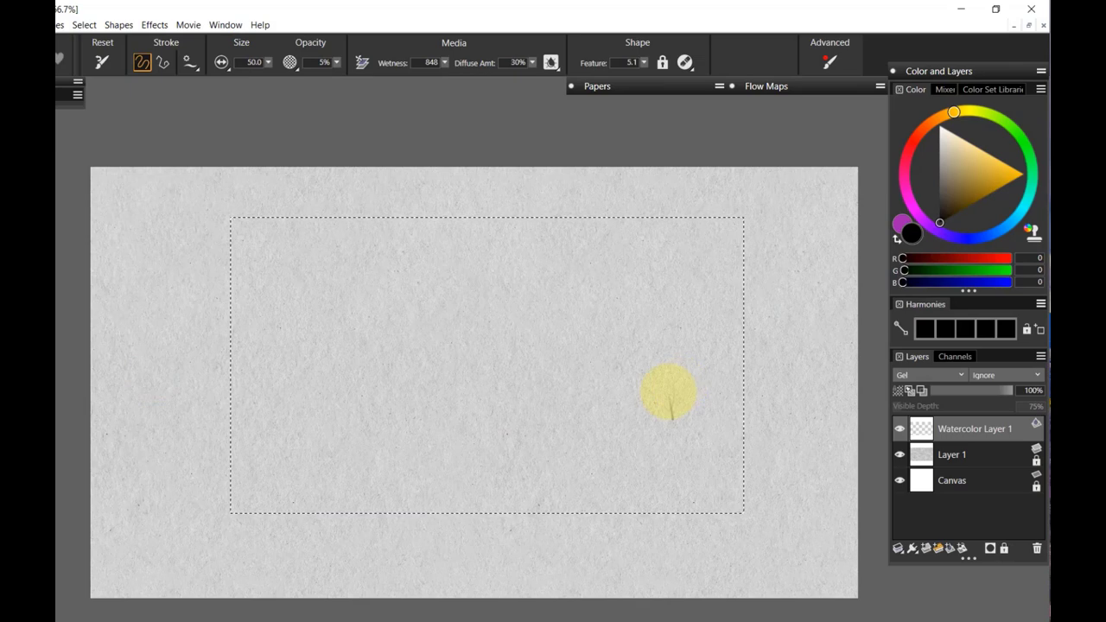
mouse_move(984, 185)
left_mouse_down()
mouse_move(960, 197)
mouse_move(975, 183)
left_mouse_up()
left_click_drag(977, 114, 978, 115)
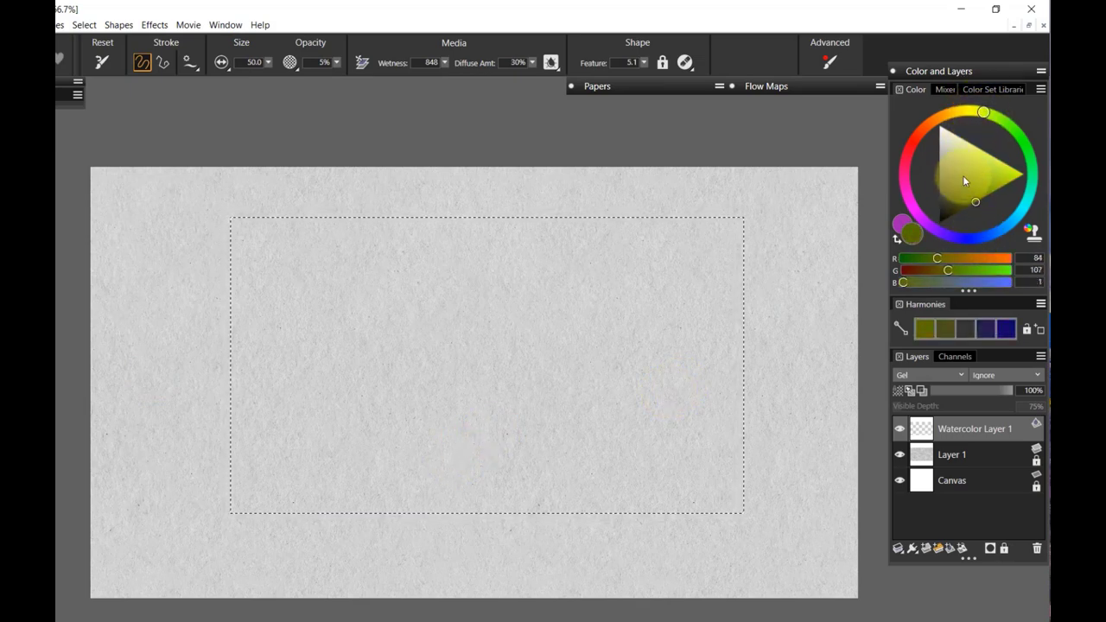
left_click_drag(966, 184, 957, 214)
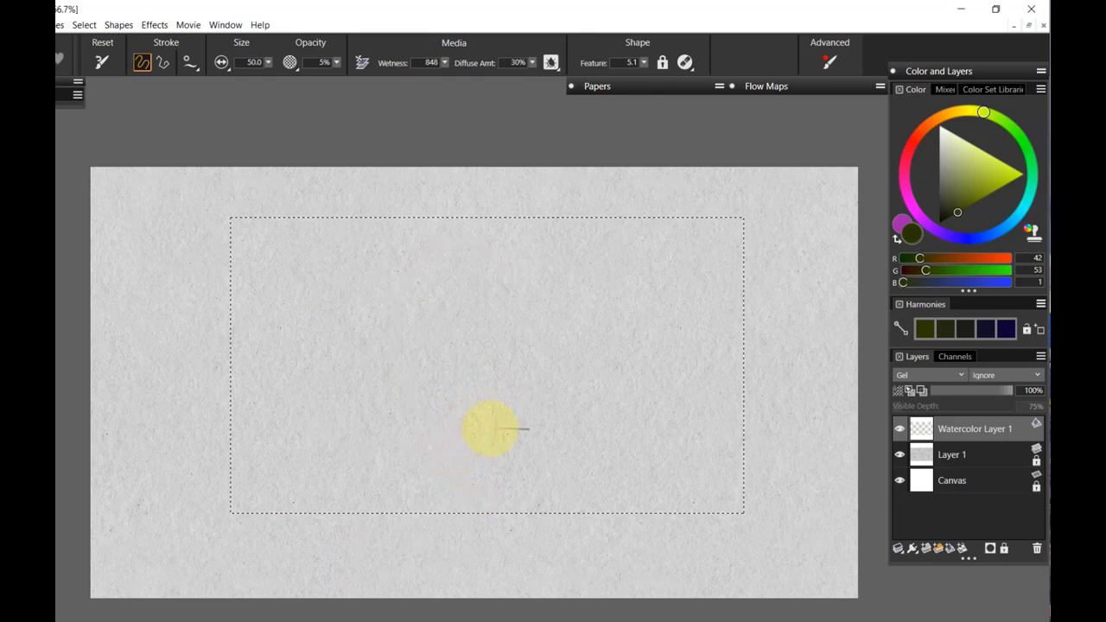
- Swap colours so magenta (R 161, G 33, B 177) becomes the main painting colour
left_click(897, 239)
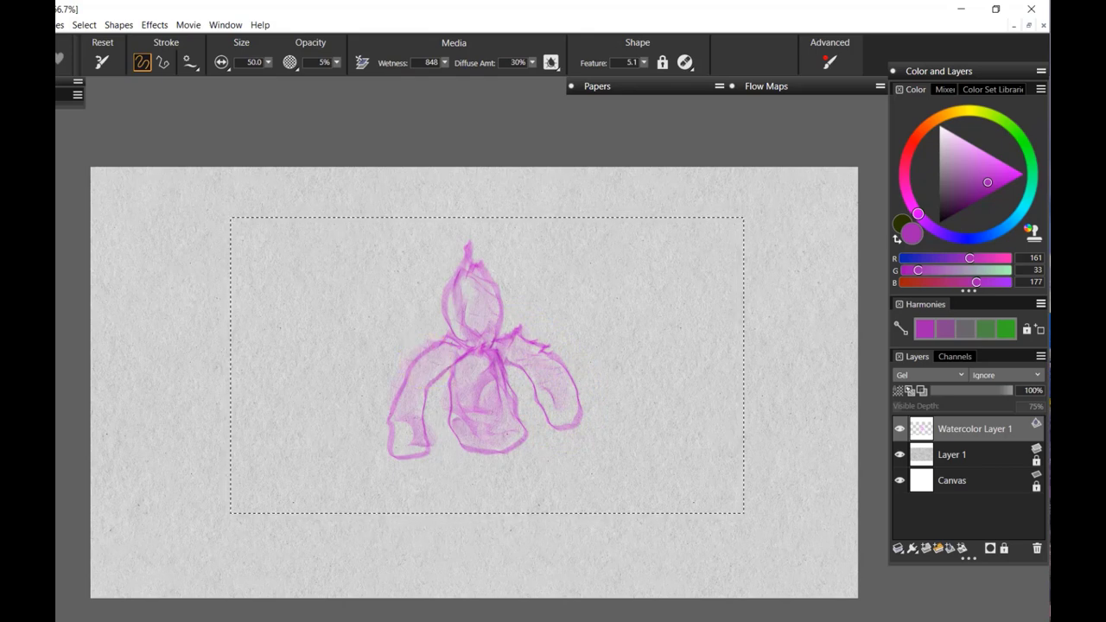
- Switch to the Rewet brush and drag down through the iris centre to bleed the pink
key("ctrl+b")
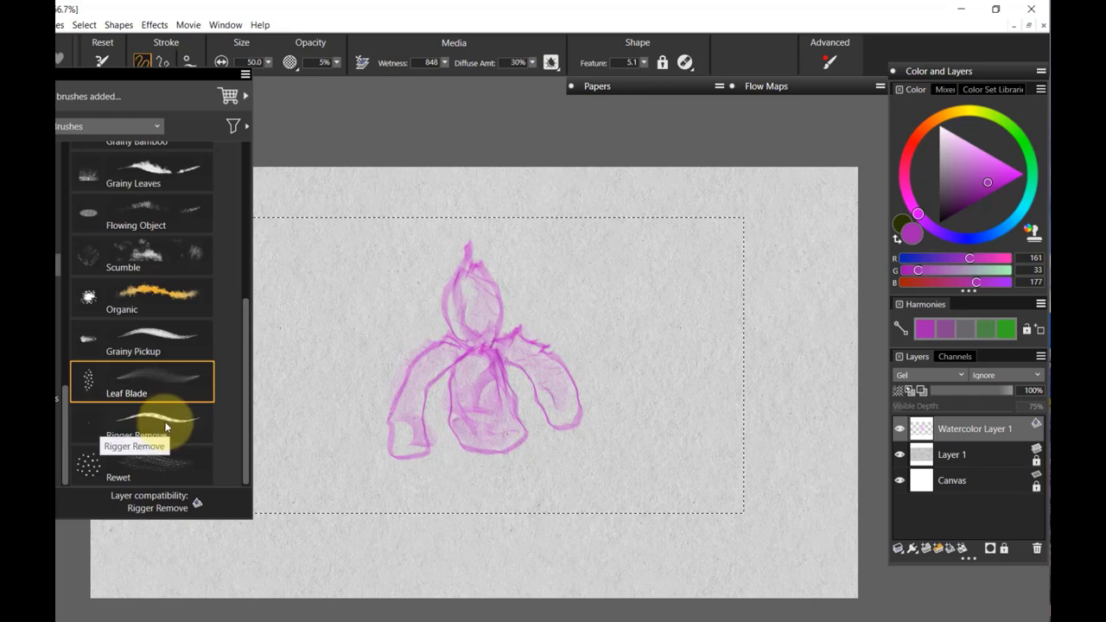
left_click(165, 436)
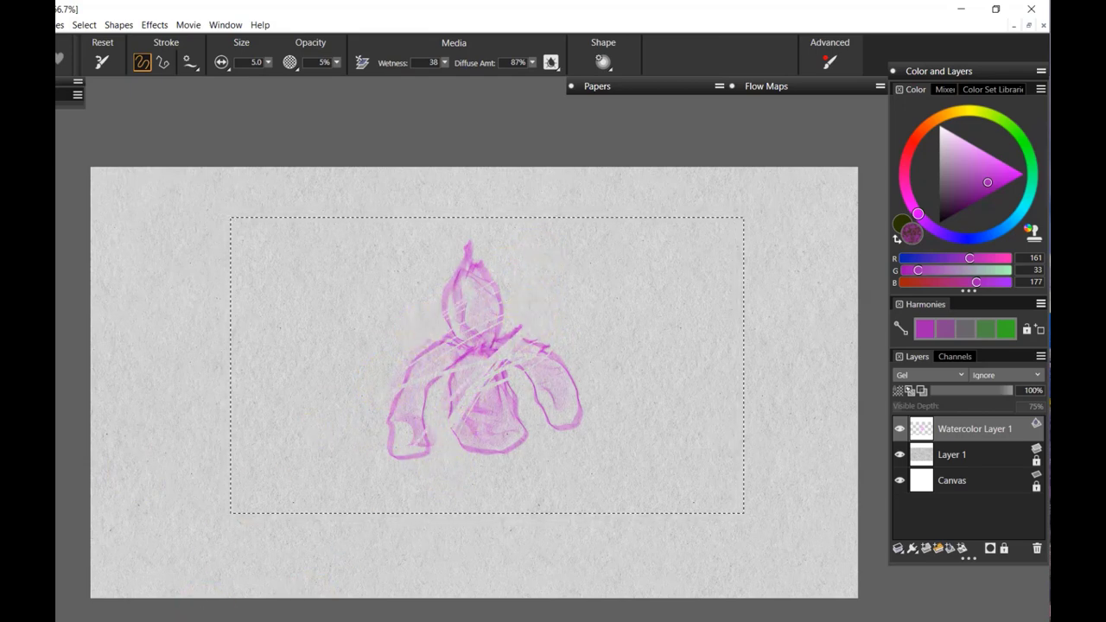
key("ctrl+b")
left_click(139, 467)
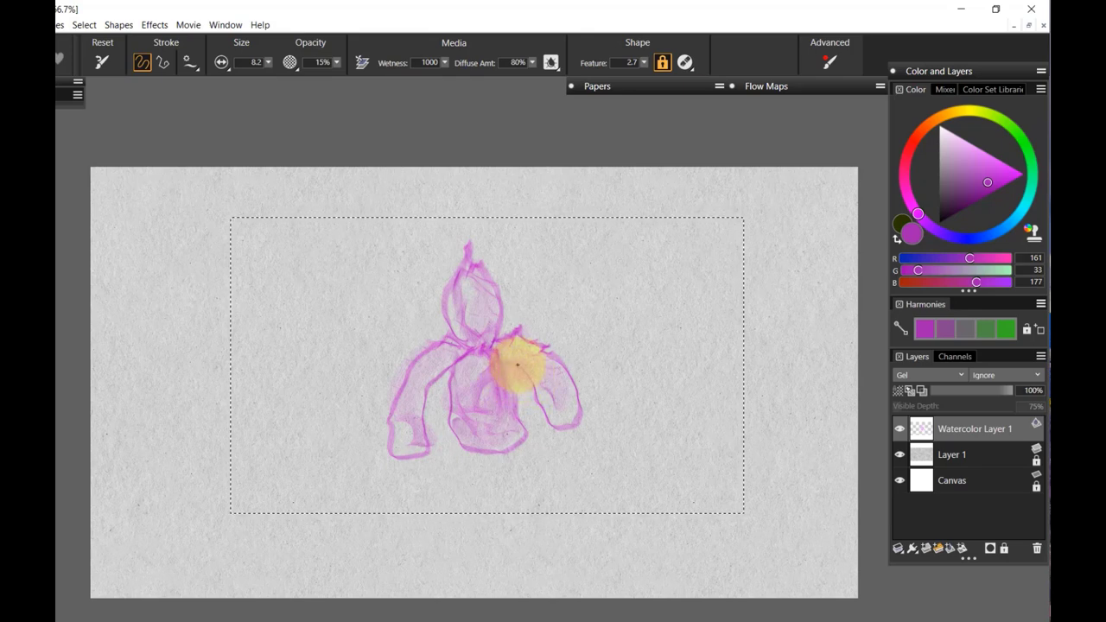
mouse_move(514, 364)
left_mouse_down()
mouse_move(518, 432)
mouse_move(493, 459)
mouse_move(513, 439)
mouse_move(509, 447)
left_mouse_up()
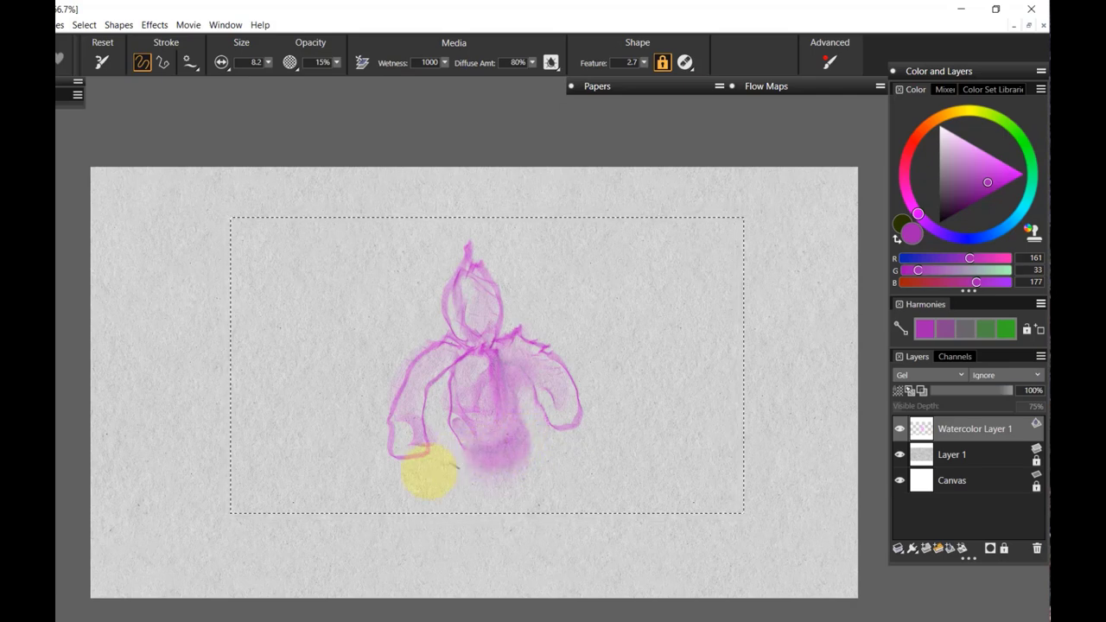
- Select the Coarse Chipboard paper texture, then collapse the Papers panel
left_click(645, 86)
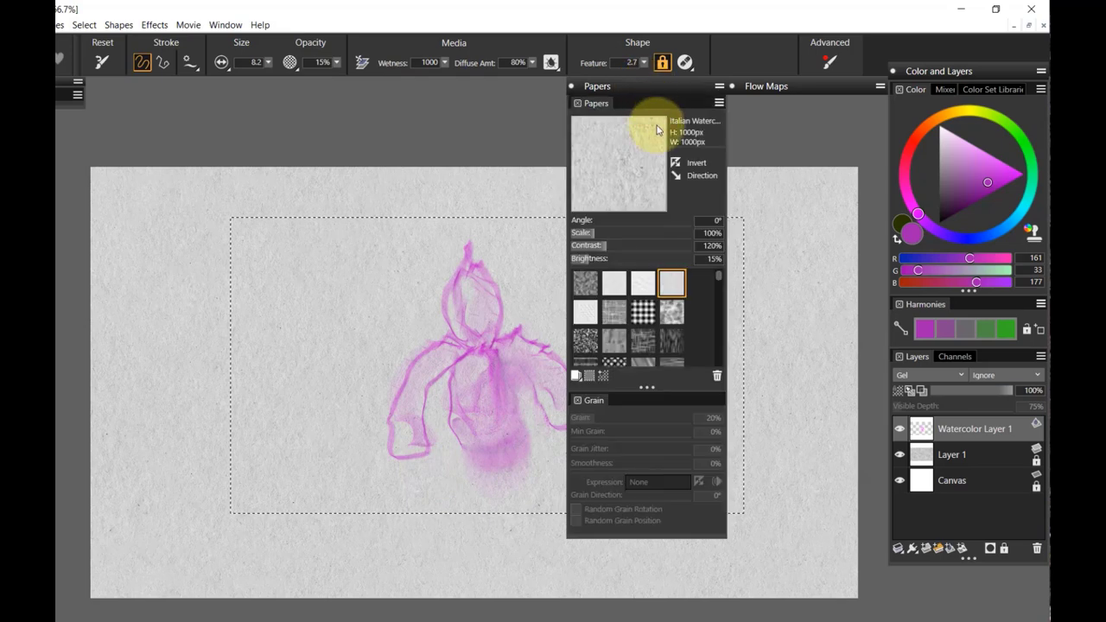
left_click_drag(717, 277, 717, 292)
left_click(640, 322)
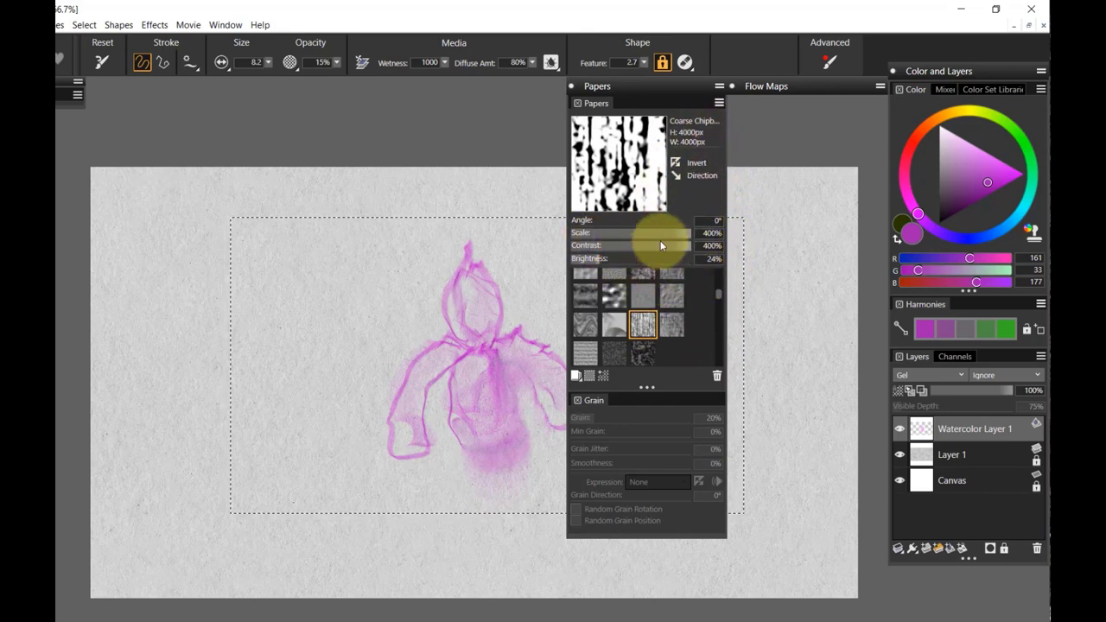
left_click(654, 84)
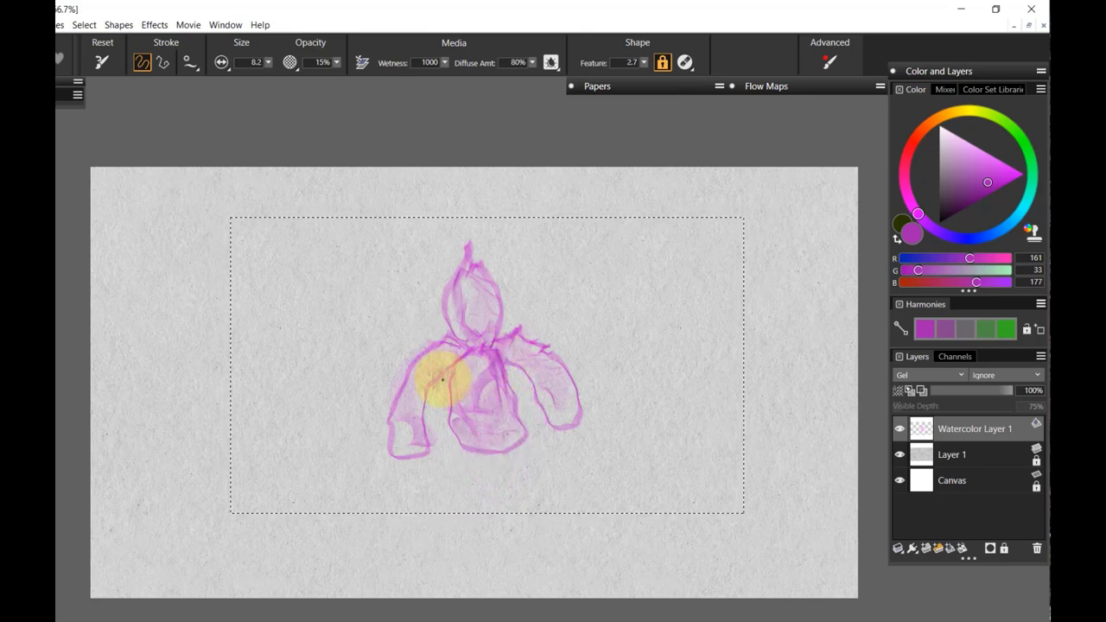
- Wipe the iris centre with the Rewet brush and make dark olive the main colour
left_click_drag(436, 385, 449, 380)
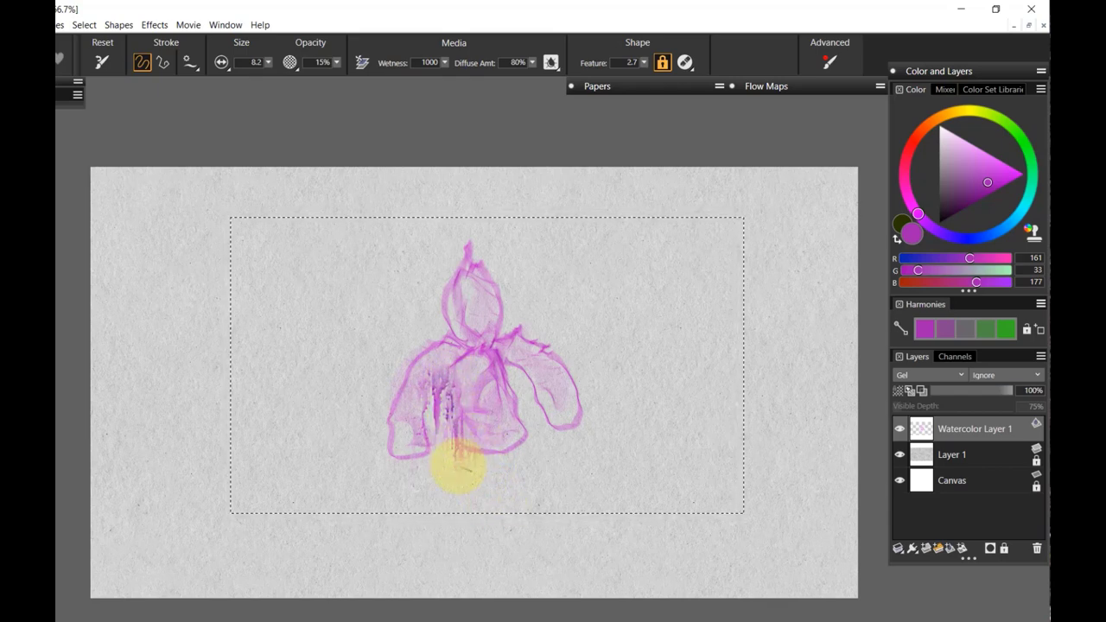
left_click(897, 238)
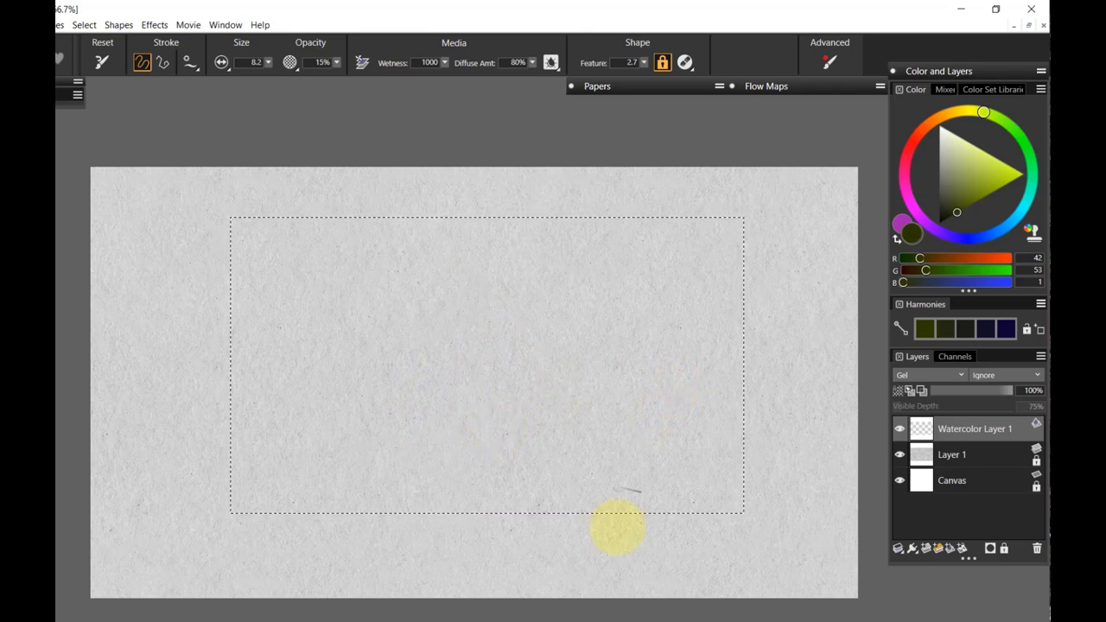
- Close the iris document without saving and bring up the brush variant list
left_click(1044, 26)
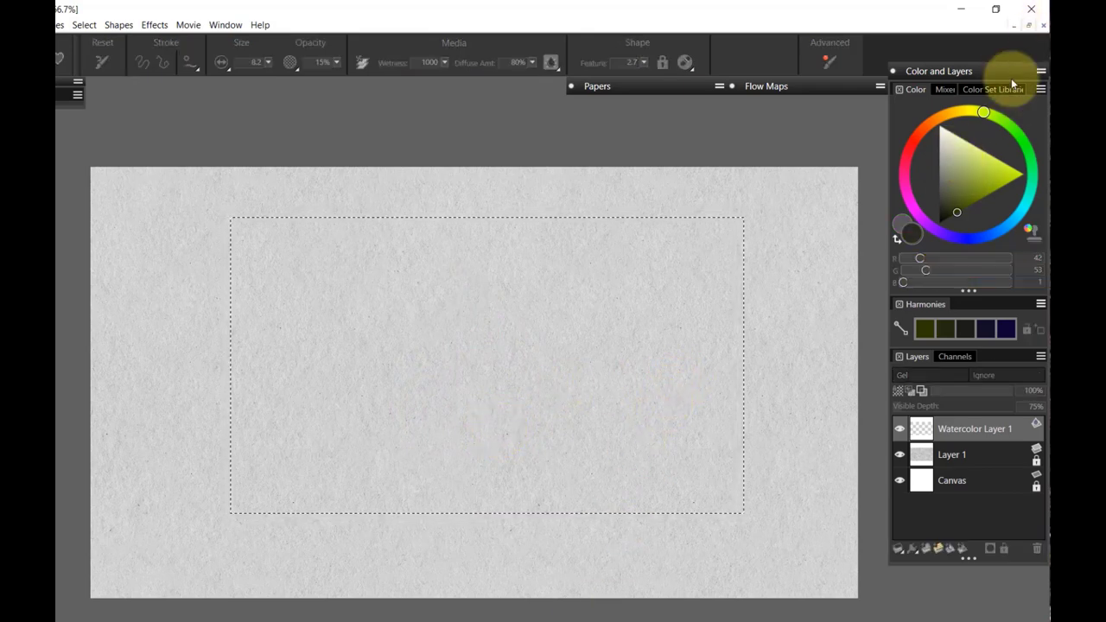
left_click(490, 415)
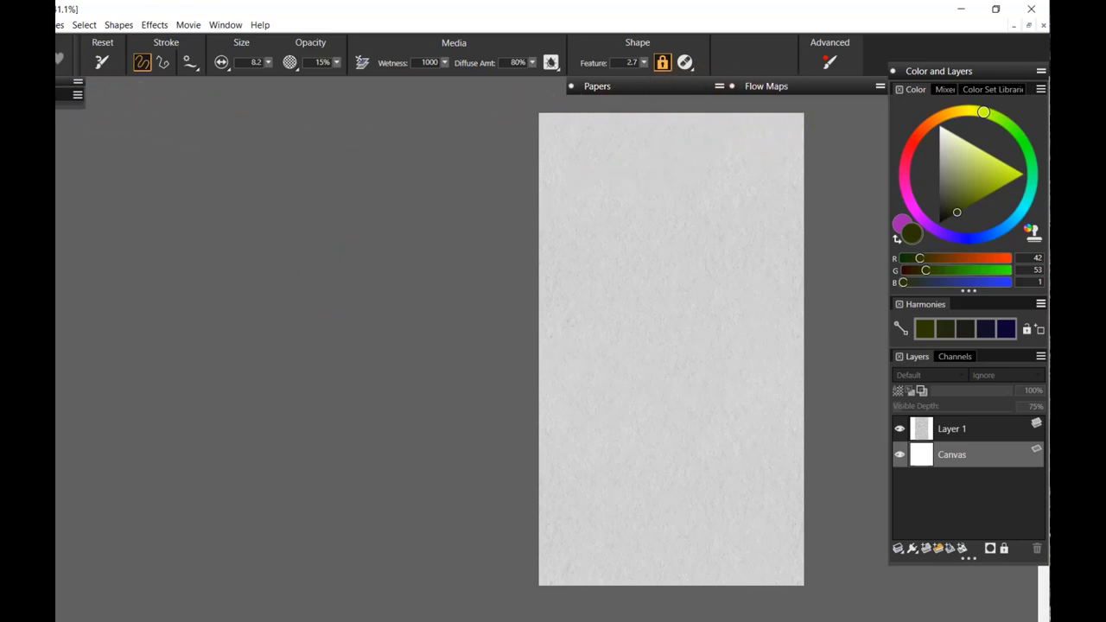
key("ctrl+b")
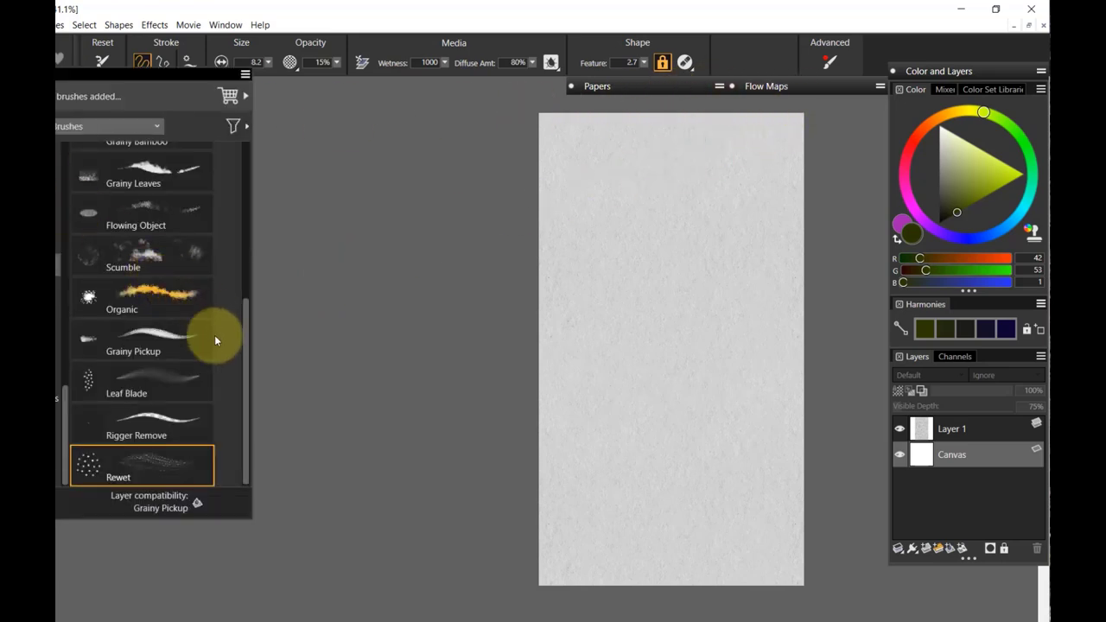
left_click_drag(248, 346, 250, 257)
- Switch to the Grainy Bamboo brush and adjust its dab shape options, adding a watercolour layer
left_click(157, 291)
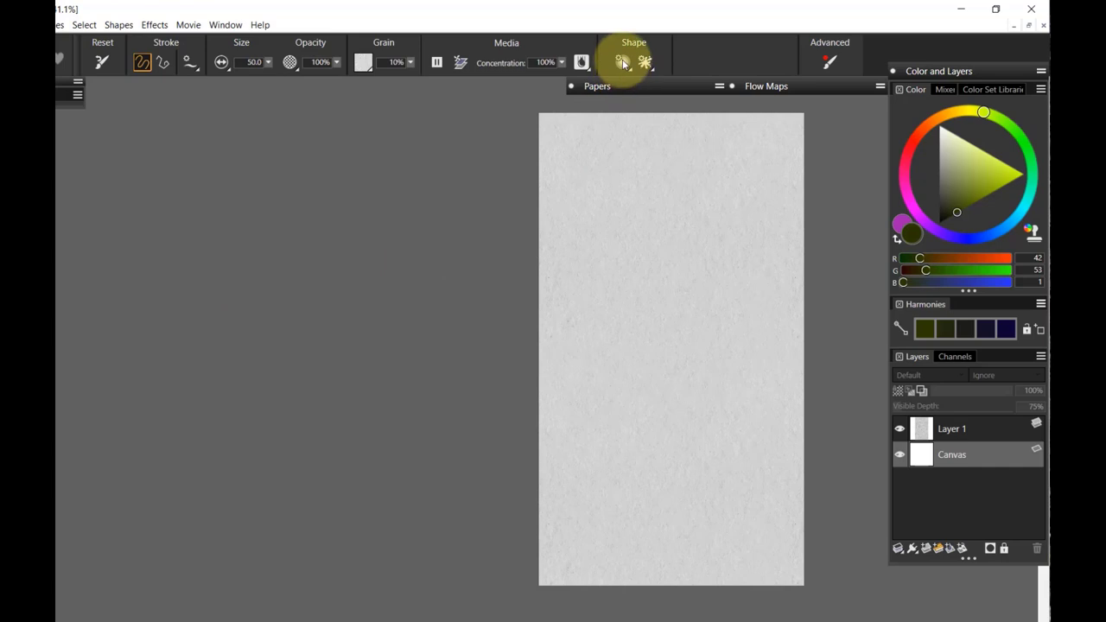
left_click(623, 63)
left_click(626, 69)
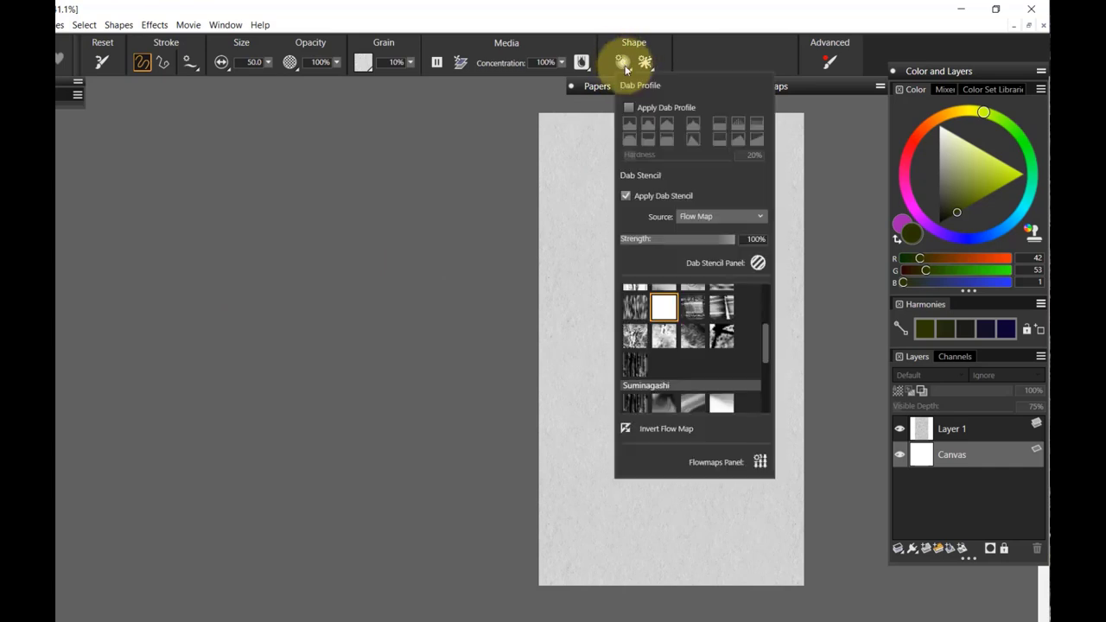
left_click(405, 198)
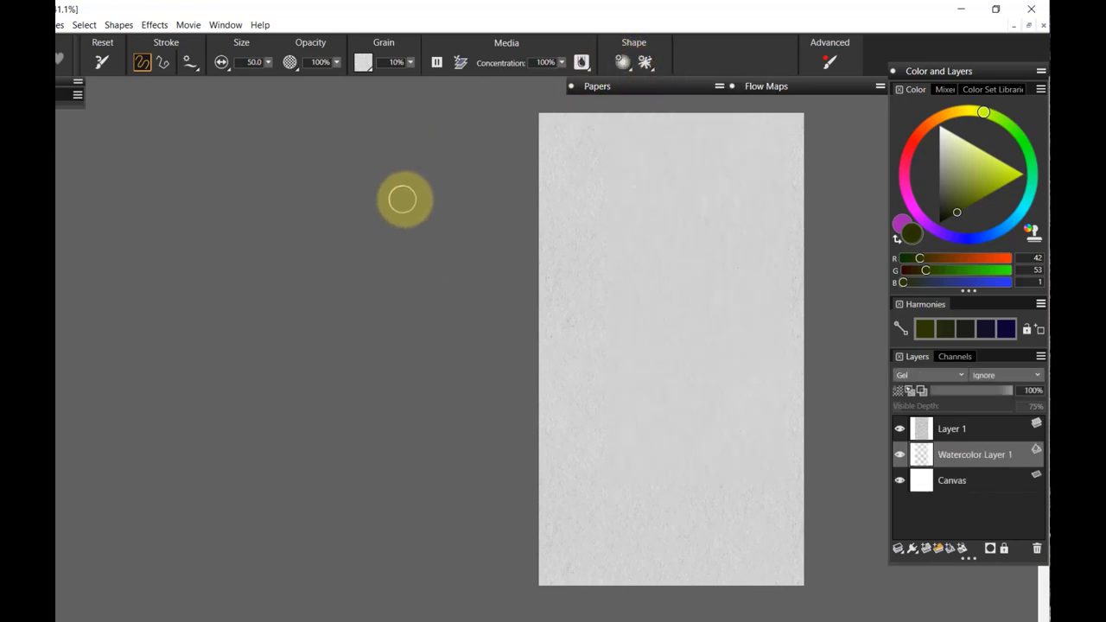
- Apply the Rock Face flow map at 12% brightness and set the ink to pure black
left_click(785, 87)
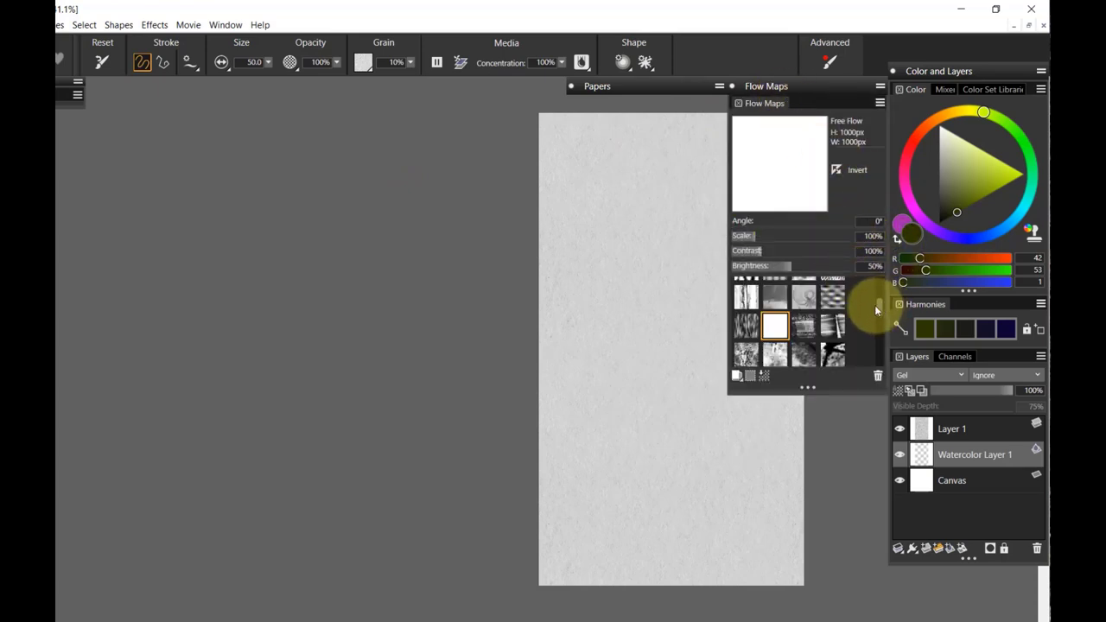
left_click(747, 358)
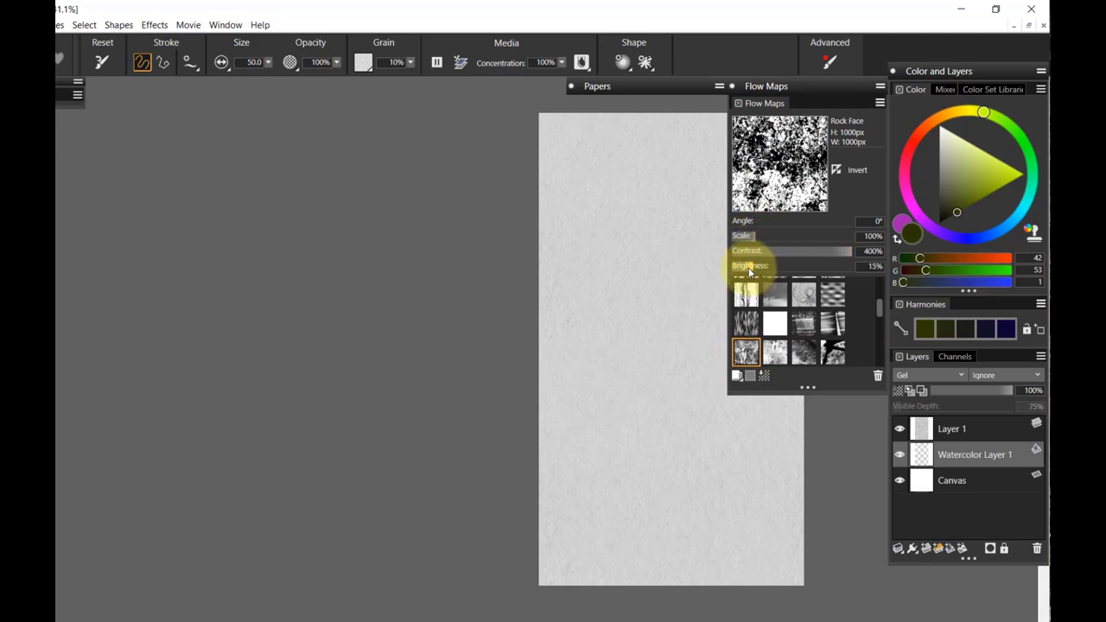
left_click(747, 267)
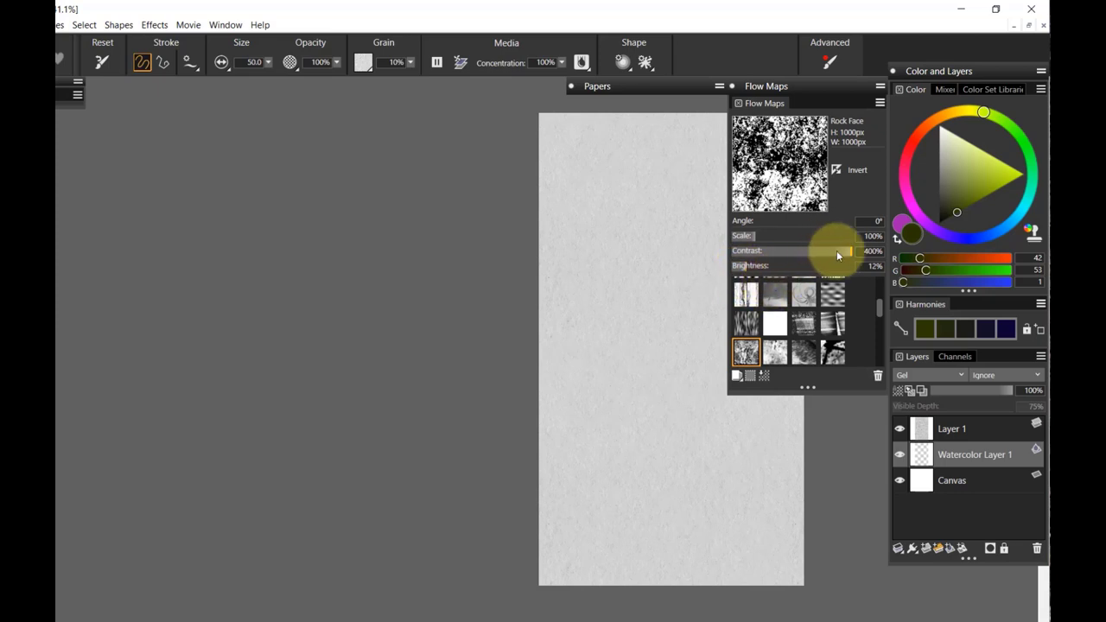
left_click(828, 85)
left_click(954, 206)
left_click(942, 220)
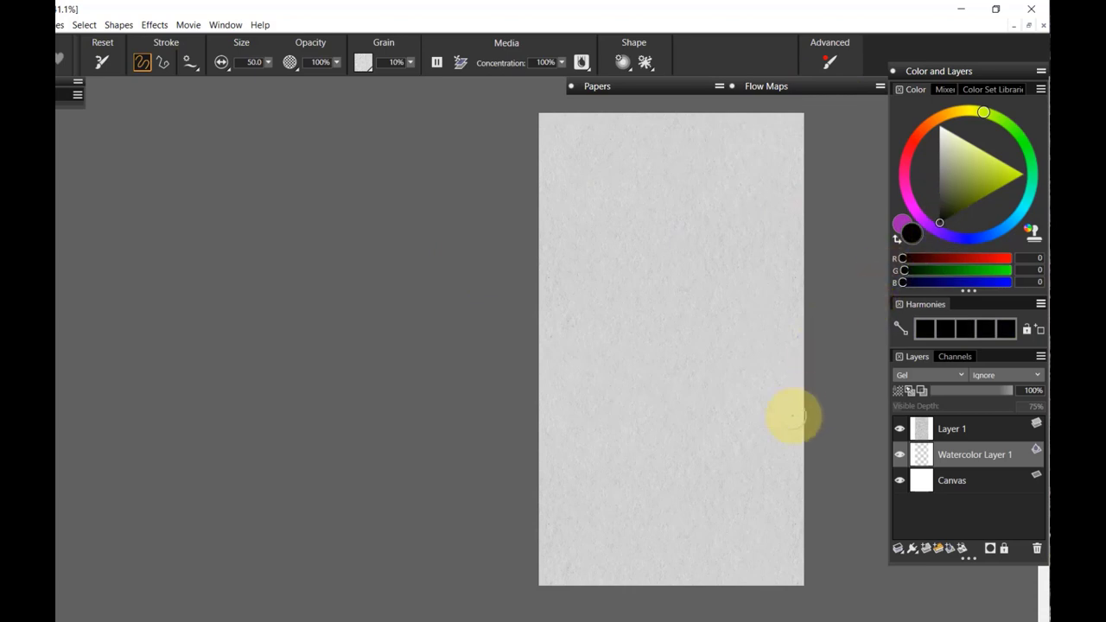
- Paint one long black Grainy Bamboo stroke from the bottom edge diagonally to the top right
mouse_move(597, 602)
left_mouse_down()
mouse_move(636, 440)
mouse_move(673, 377)
mouse_move(664, 373)
mouse_move(763, 104)
mouse_move(750, 110)
left_mouse_up()
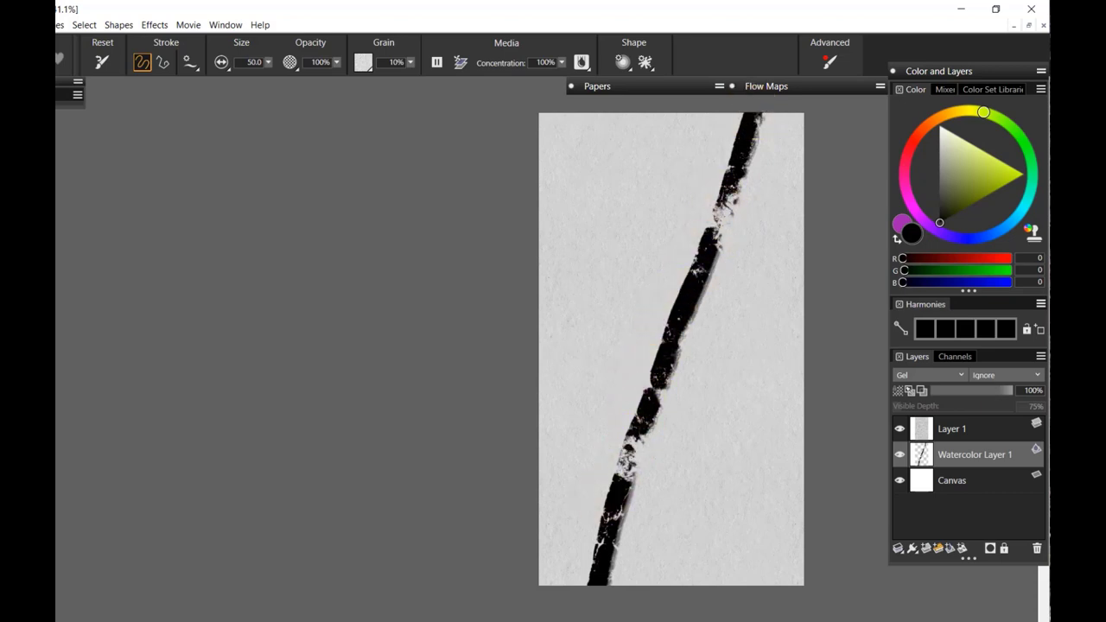
- Switch to the Liner brush and add chevron and curved node marks on the stalk
key("ctrl+b")
mouse_move(246, 223)
left_mouse_down()
mouse_move(244, 163)
mouse_move(237, 217)
mouse_move(228, 132)
left_mouse_up()
left_click(183, 156)
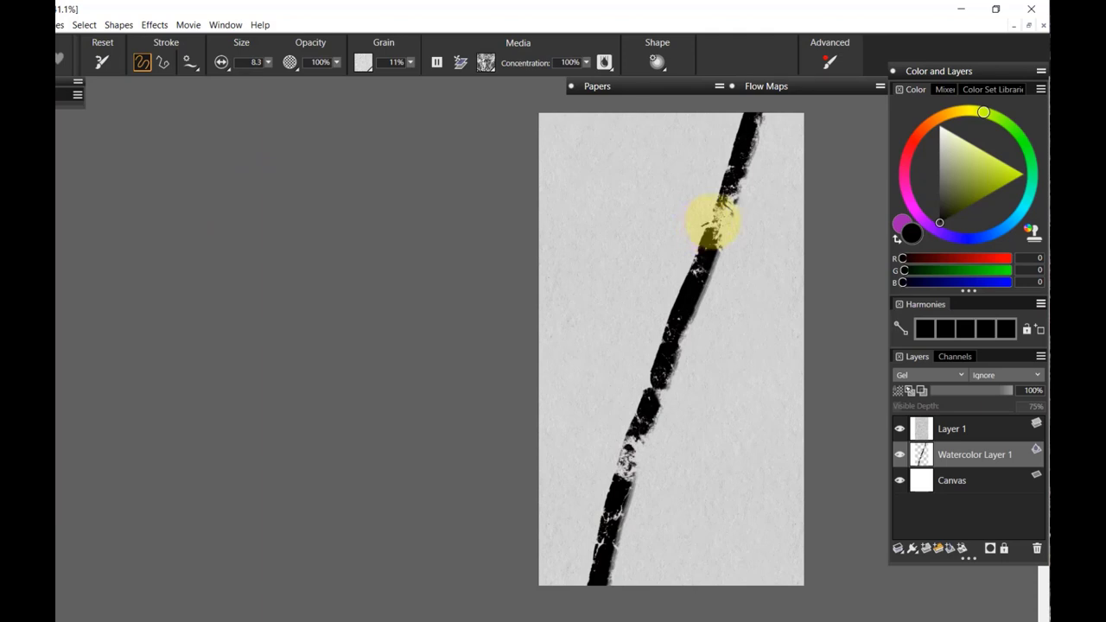
mouse_move(720, 227)
left_mouse_down()
mouse_move(734, 222)
mouse_move(734, 233)
left_mouse_up()
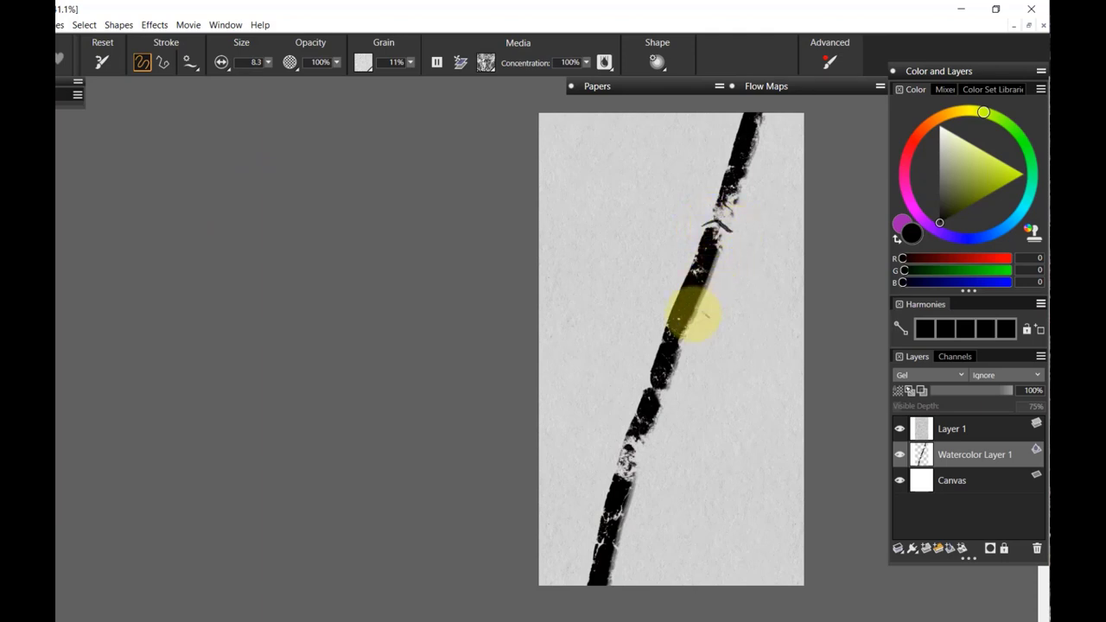
left_click_drag(650, 389, 668, 396)
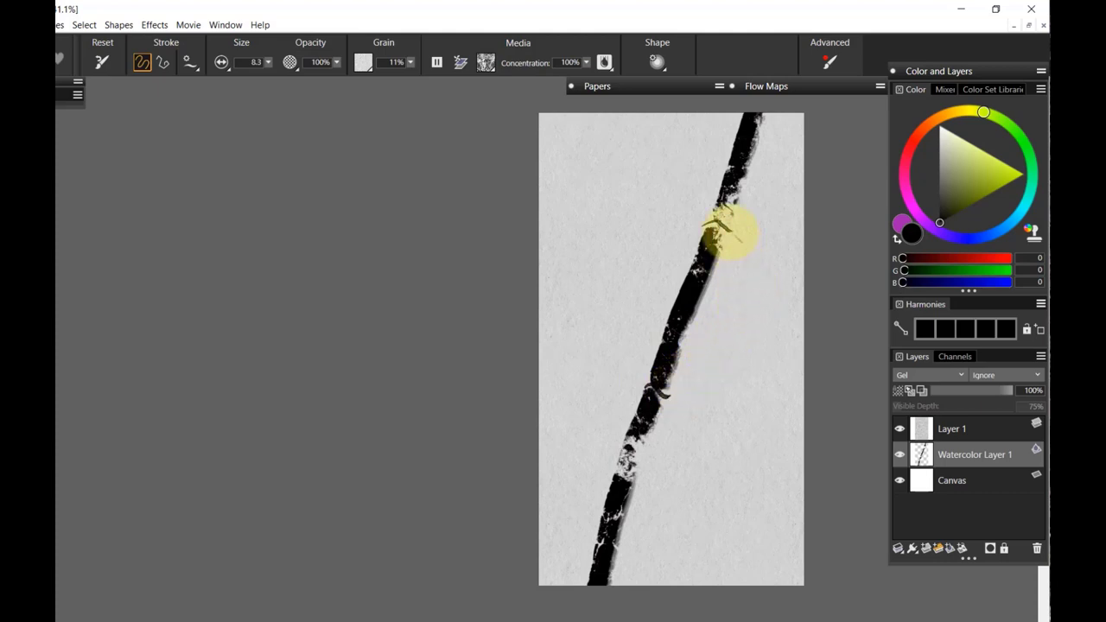
- Draw thin lines along the stalk and darken its flecked upper section
left_click_drag(724, 229, 674, 379)
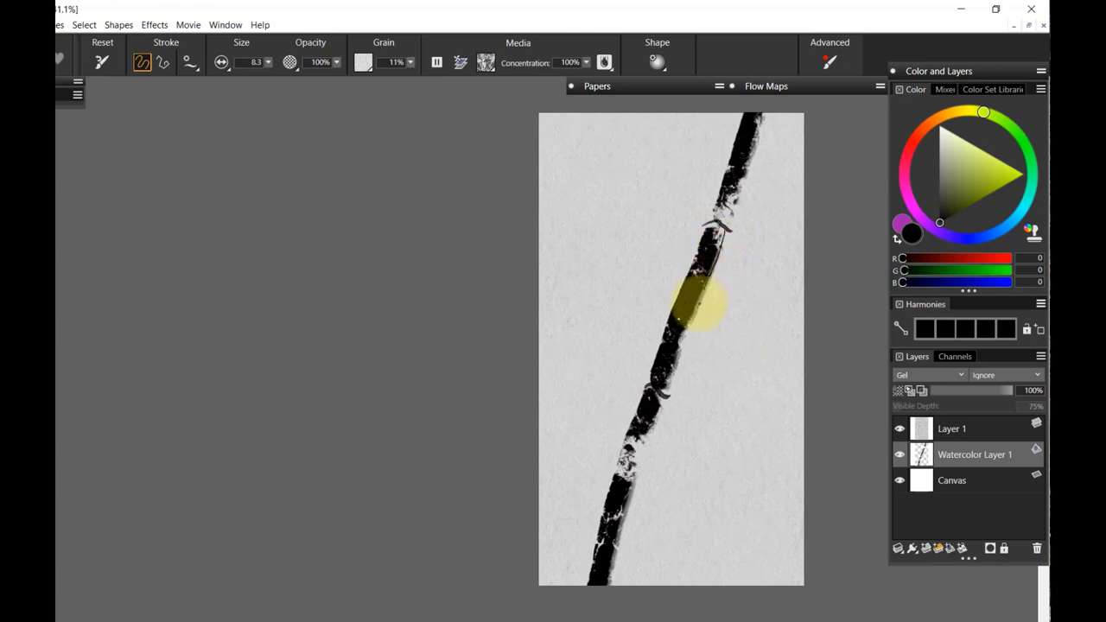
mouse_move(696, 307)
left_mouse_down()
mouse_move(661, 366)
mouse_move(662, 403)
mouse_move(613, 556)
mouse_move(583, 573)
left_mouse_up()
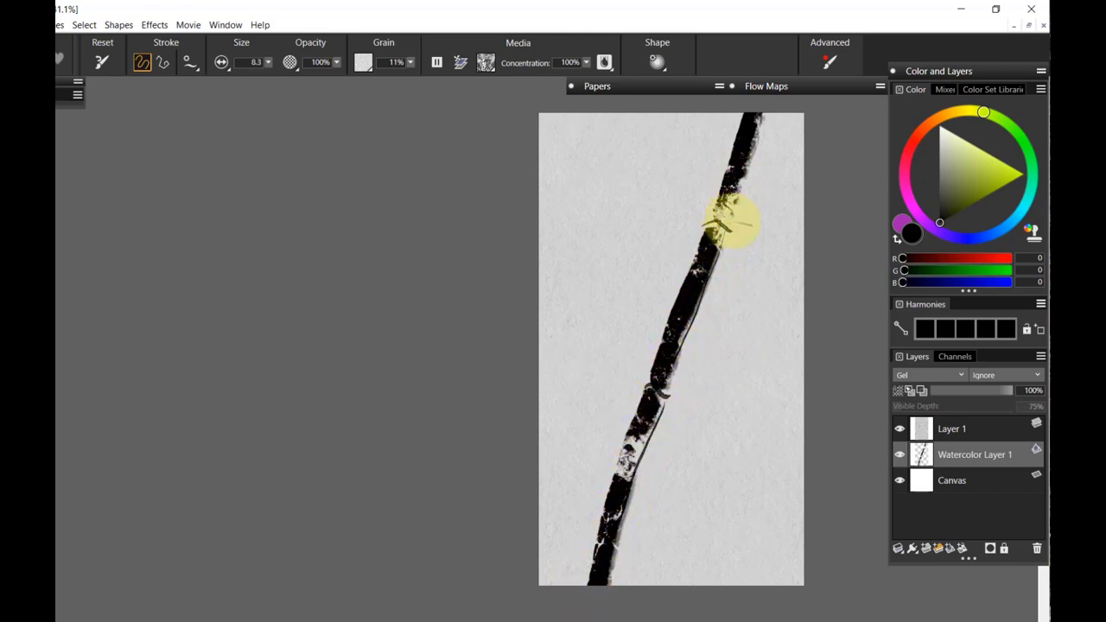
left_click_drag(732, 223, 754, 121)
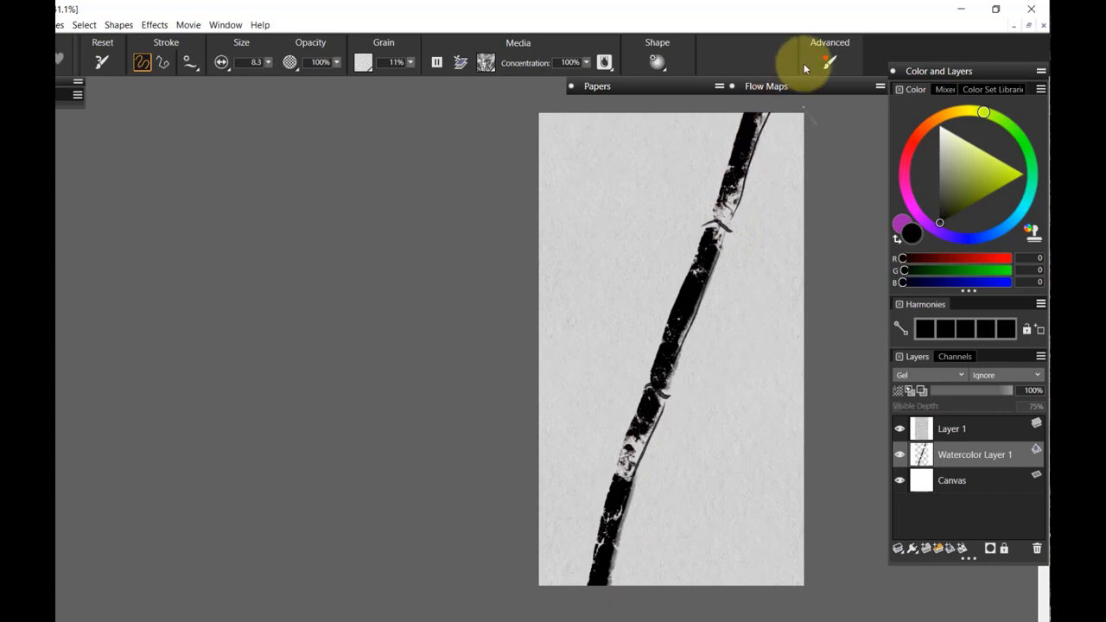
mouse_move(753, 210)
left_mouse_down()
mouse_move(723, 279)
mouse_move(714, 262)
mouse_move(726, 268)
mouse_move(732, 220)
mouse_move(715, 241)
mouse_move(725, 233)
mouse_move(707, 288)
mouse_move(727, 232)
mouse_move(651, 446)
mouse_move(628, 467)
mouse_move(627, 445)
mouse_move(728, 260)
mouse_move(726, 234)
mouse_move(607, 485)
mouse_move(603, 471)
mouse_move(643, 377)
mouse_move(699, 315)
mouse_move(728, 233)
mouse_move(658, 381)
mouse_move(702, 308)
mouse_move(675, 415)
mouse_move(639, 479)
mouse_move(676, 391)
mouse_move(602, 559)
mouse_move(614, 500)
mouse_move(775, 110)
mouse_move(773, 88)
mouse_move(691, 398)
mouse_move(760, 100)
left_mouse_up()
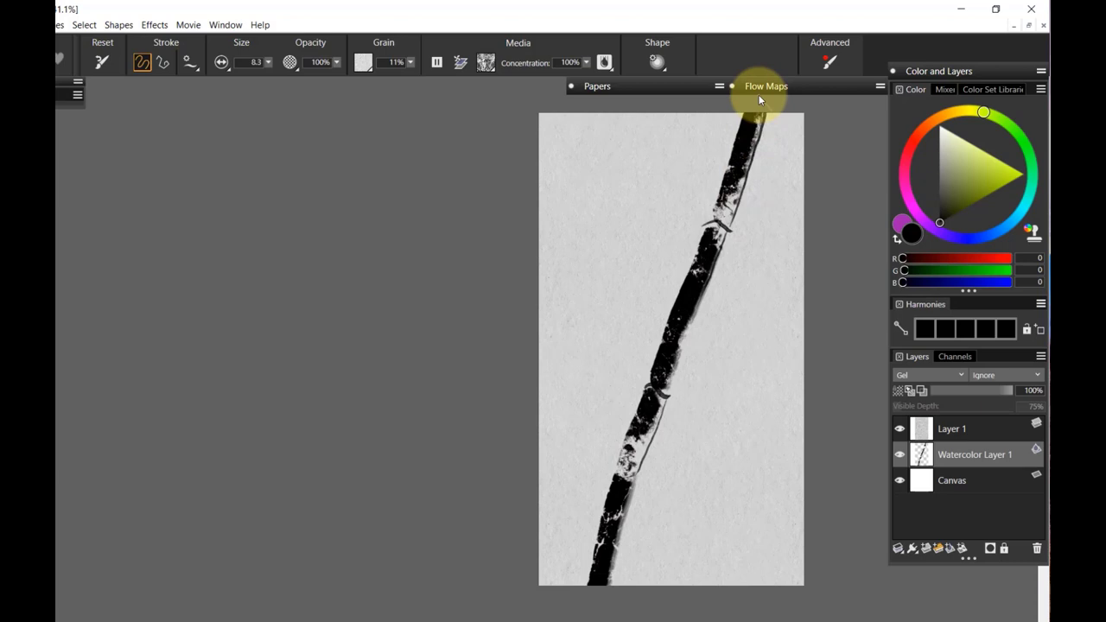
- Thin the stalk top and paint twigs fanning down-left from the upper cluster, undoing a stray long stroke
mouse_move(761, 100)
left_mouse_down()
mouse_move(704, 377)
mouse_move(709, 334)
mouse_move(671, 242)
mouse_move(654, 298)
mouse_move(703, 215)
mouse_move(709, 222)
mouse_move(681, 193)
mouse_move(691, 190)
mouse_move(701, 210)
mouse_move(649, 214)
mouse_move(543, 328)
mouse_move(663, 220)
mouse_move(627, 286)
left_mouse_up()
mouse_move(717, 216)
left_mouse_down()
mouse_move(711, 190)
mouse_move(711, 222)
mouse_move(704, 114)
mouse_move(711, 189)
mouse_move(678, 141)
mouse_move(680, 202)
left_mouse_up()
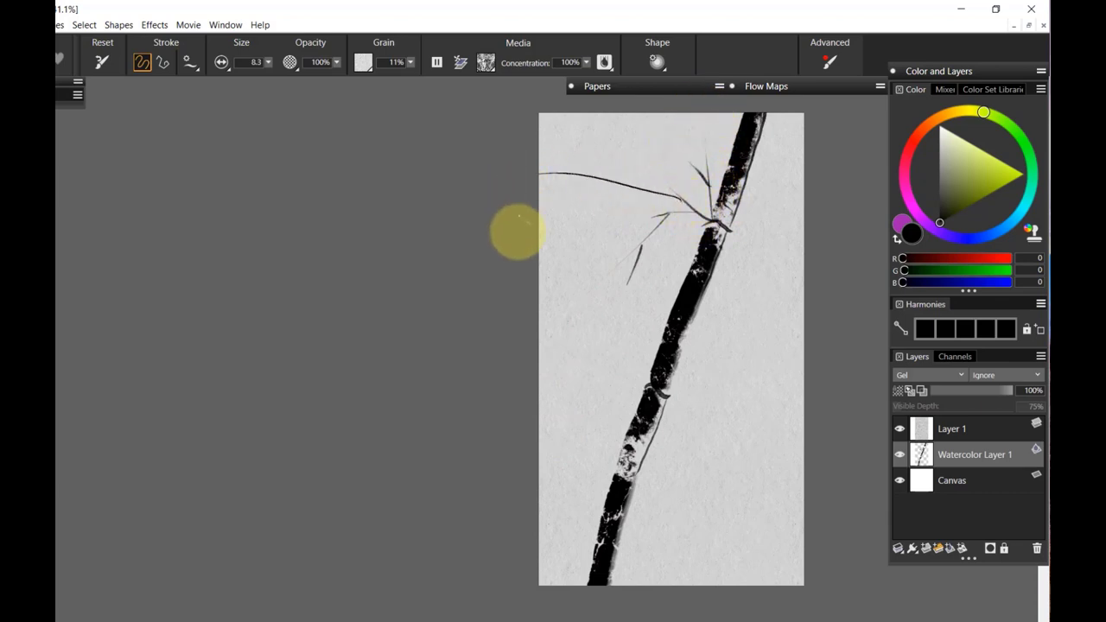
left_click_drag(548, 173, 661, 222)
key("ctrl+z")
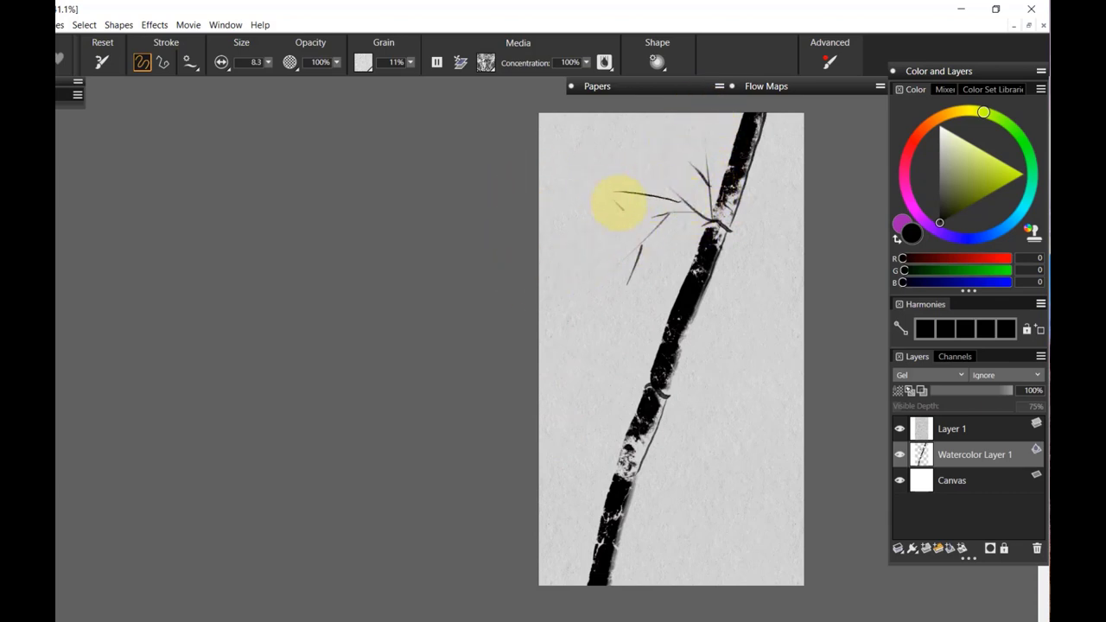
key("ctrl+z")
left_click_drag(593, 231, 563, 268)
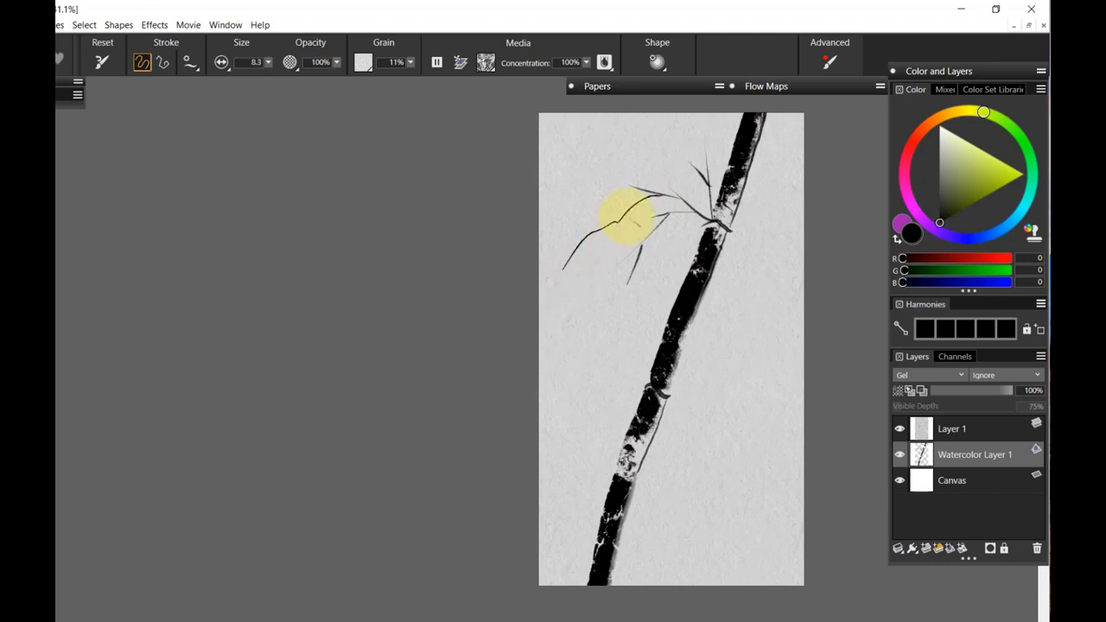
left_click_drag(613, 230, 597, 261)
- Paint twigs rising up-right, running down-right and hanging down from the lower stalk node
left_click_drag(663, 395, 745, 341)
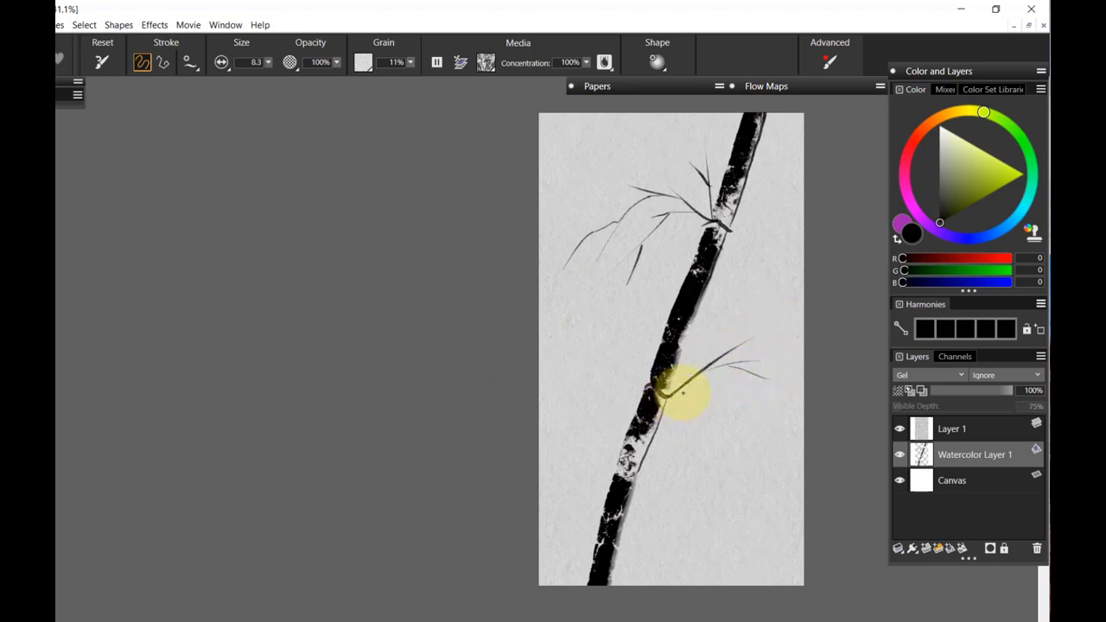
mouse_move(663, 393)
left_mouse_down()
mouse_move(728, 432)
mouse_move(785, 417)
left_mouse_up()
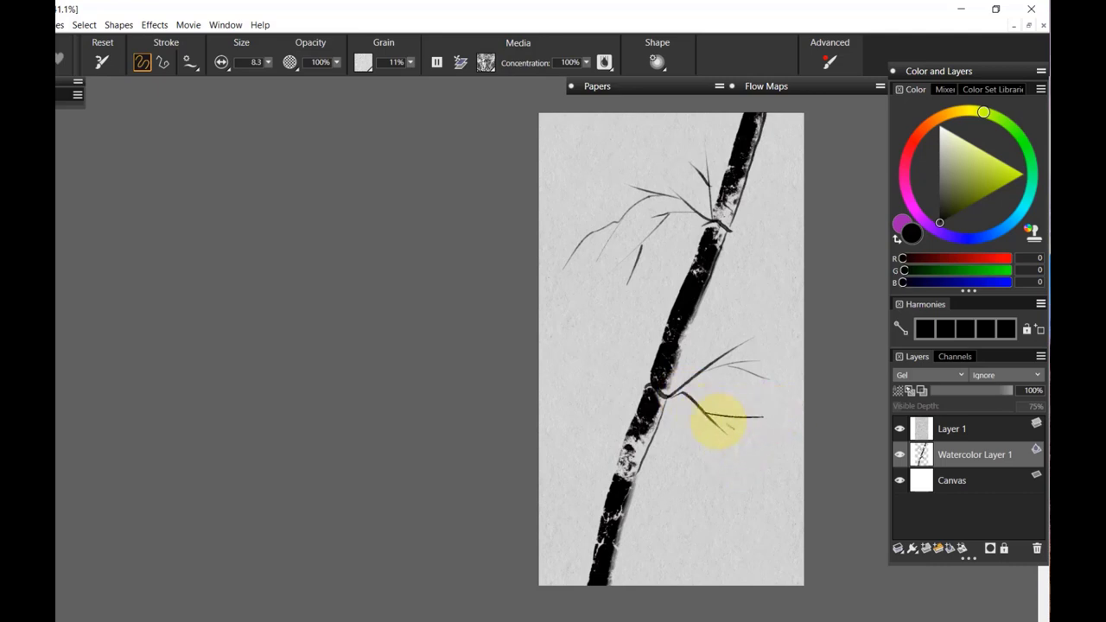
left_click_drag(712, 424, 721, 477)
- Switch to the Dry Leaves brush and dab leaf marks near the lower twigs
key("ctrl+b")
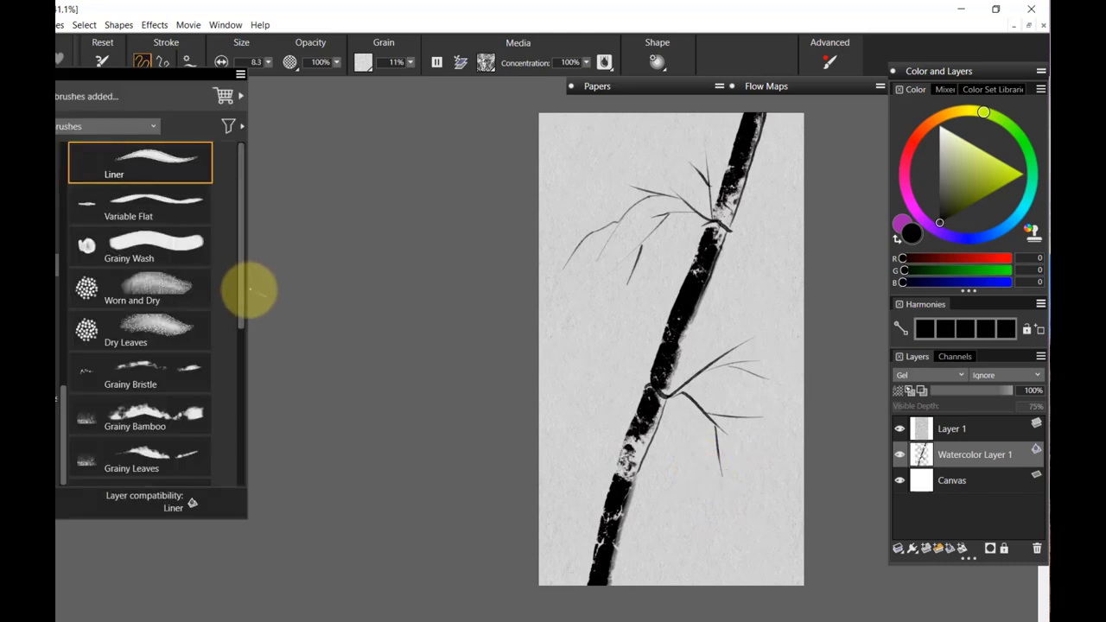
scroll(242, 296, "down", 2)
left_click(166, 218)
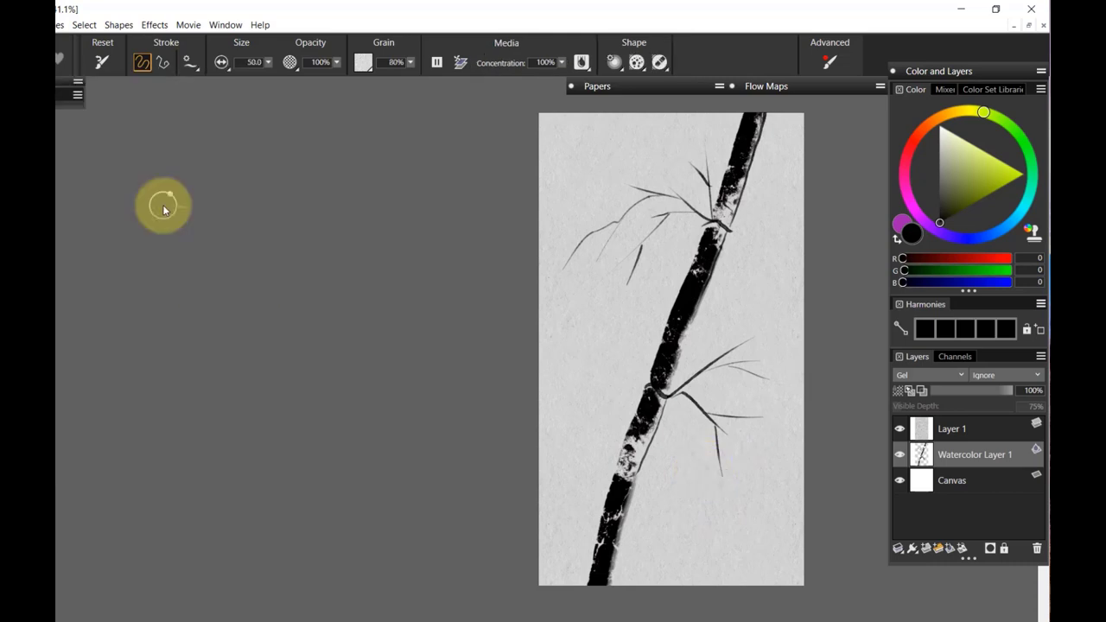
left_click_drag(735, 395, 730, 404)
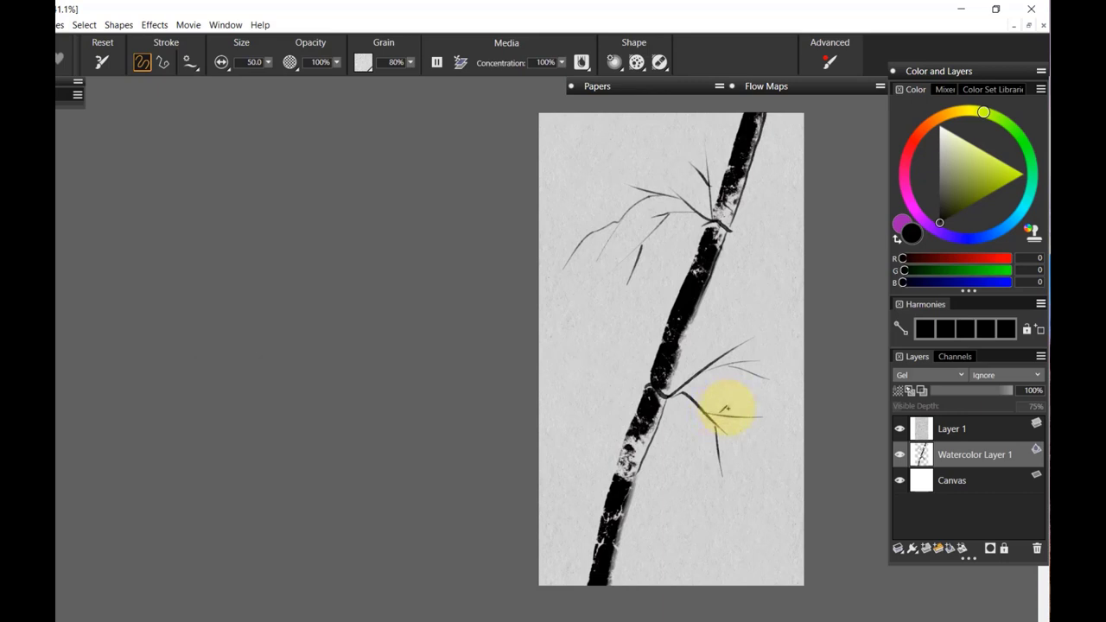
- Paint leaves hanging and sweeping down-left from the branch tip, plus thin leaves reaching right
left_click_drag(725, 412, 731, 507)
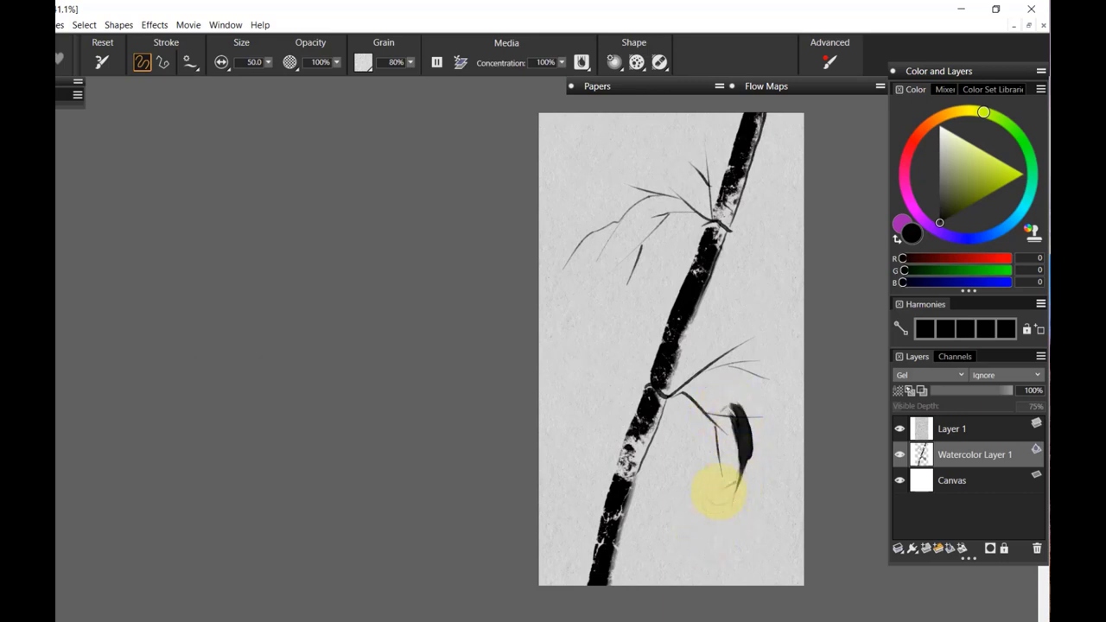
mouse_move(713, 408)
left_mouse_down()
mouse_move(667, 477)
mouse_move(659, 533)
left_mouse_up()
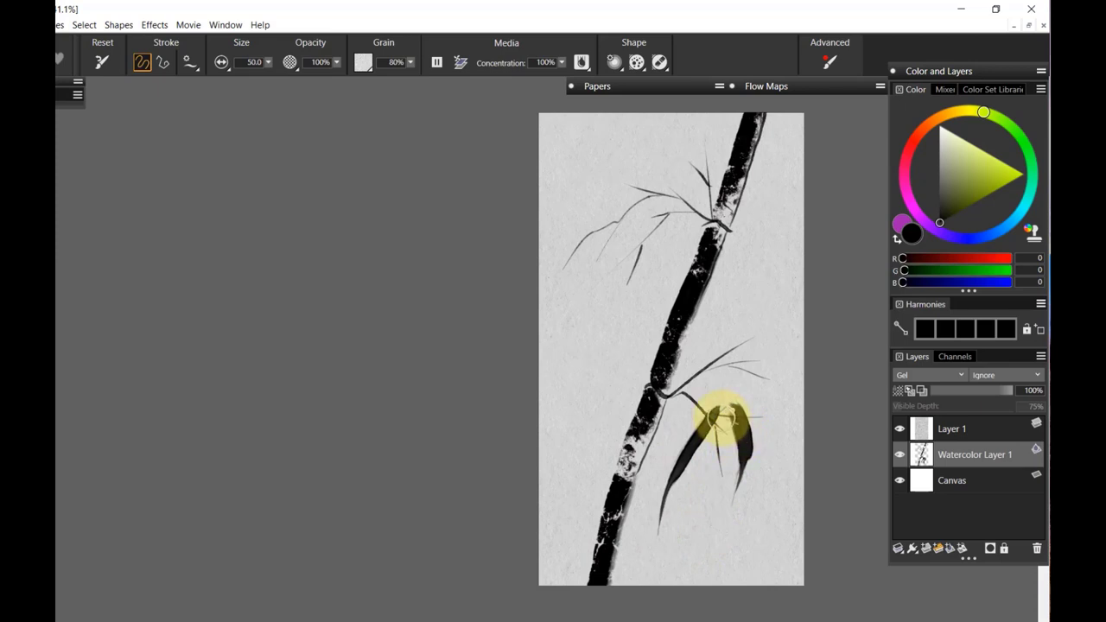
left_click_drag(721, 419, 711, 519)
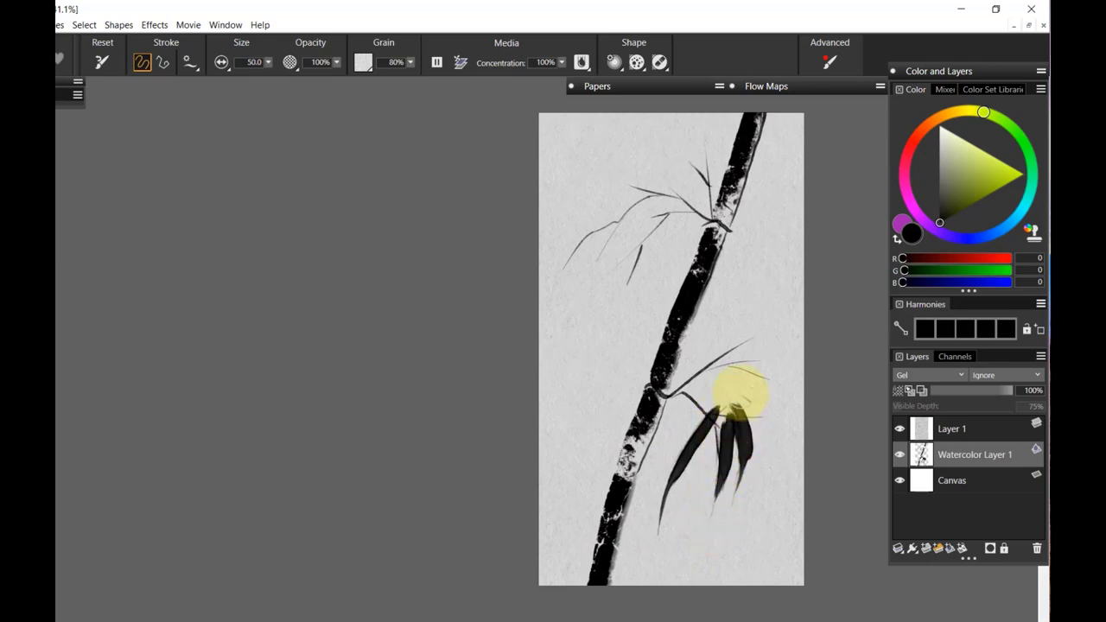
left_click_drag(717, 413, 775, 387)
left_click_drag(772, 399, 741, 400)
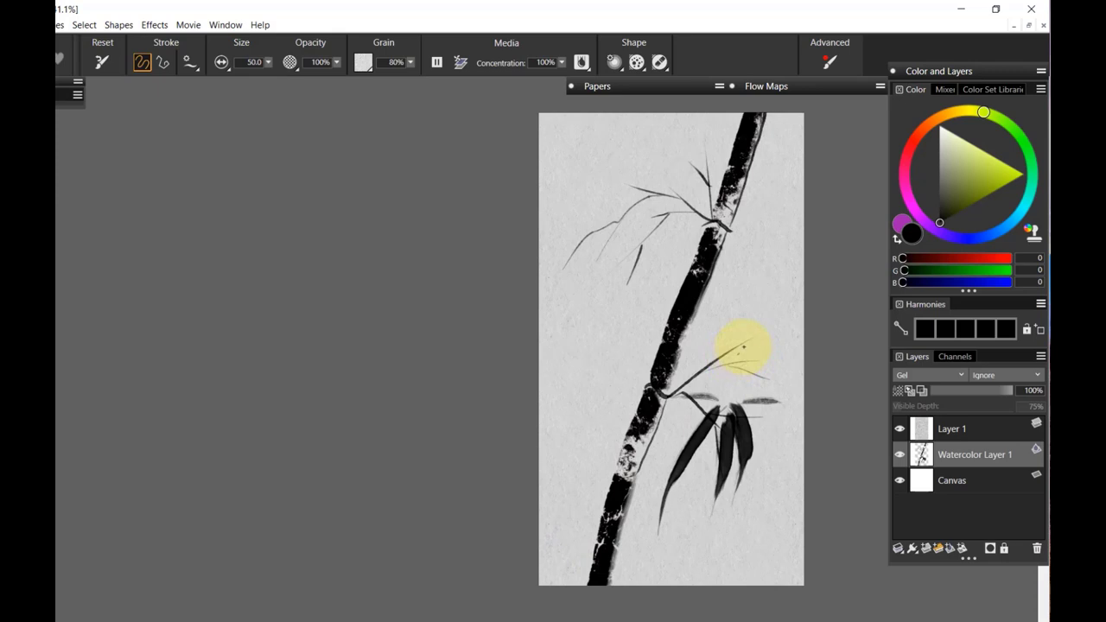
- Paint a tapered leaf down-right from the upper twig, redoing it twice until satisfied
left_click_drag(742, 347, 788, 432)
key("ctrl+z")
left_click_drag(745, 348, 785, 451)
key("ctrl+z")
left_click_drag(761, 386, 775, 449)
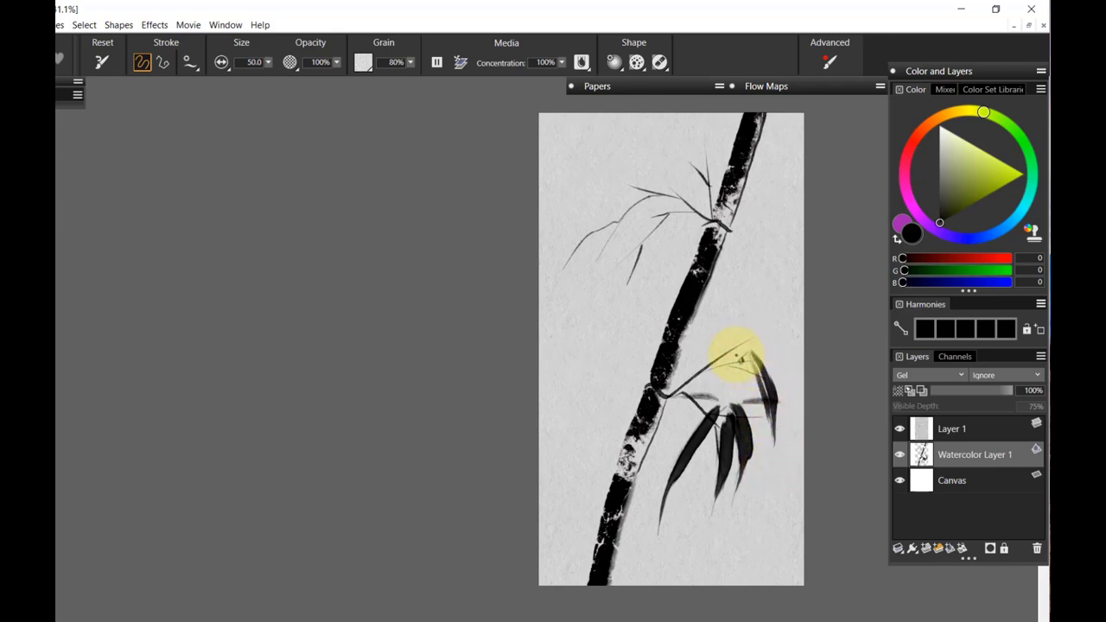
- Add short leaves at the cluster base, one crossing left past the stalk, and more at the right edge
mouse_move(734, 355)
left_mouse_down()
mouse_move(711, 383)
mouse_move(618, 380)
left_mouse_up()
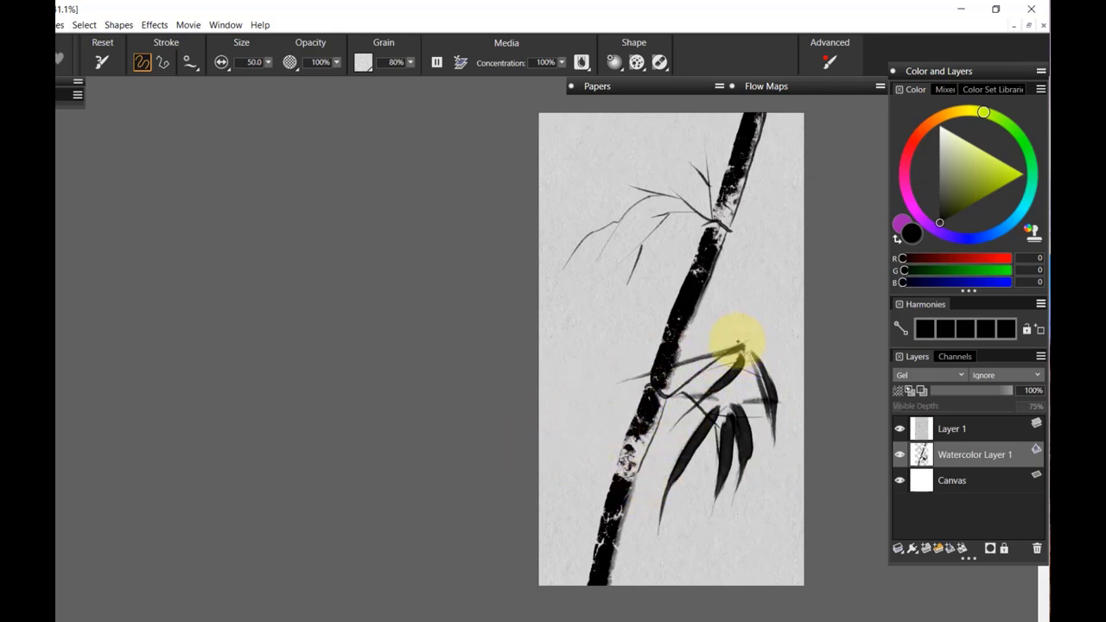
left_click_drag(737, 344, 716, 326)
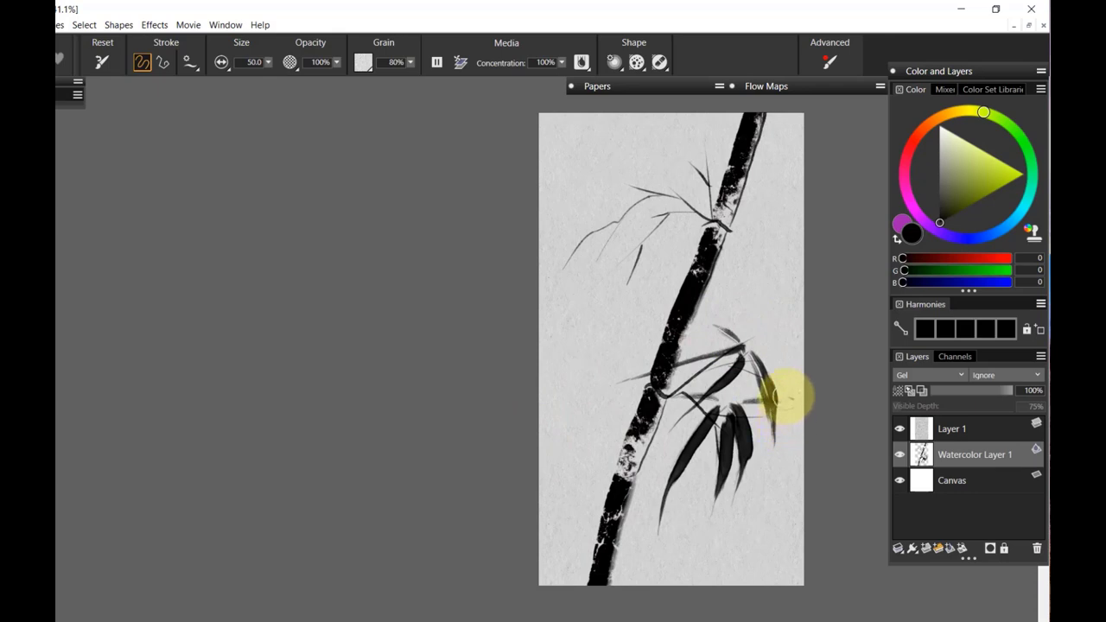
left_click_drag(789, 398, 778, 463)
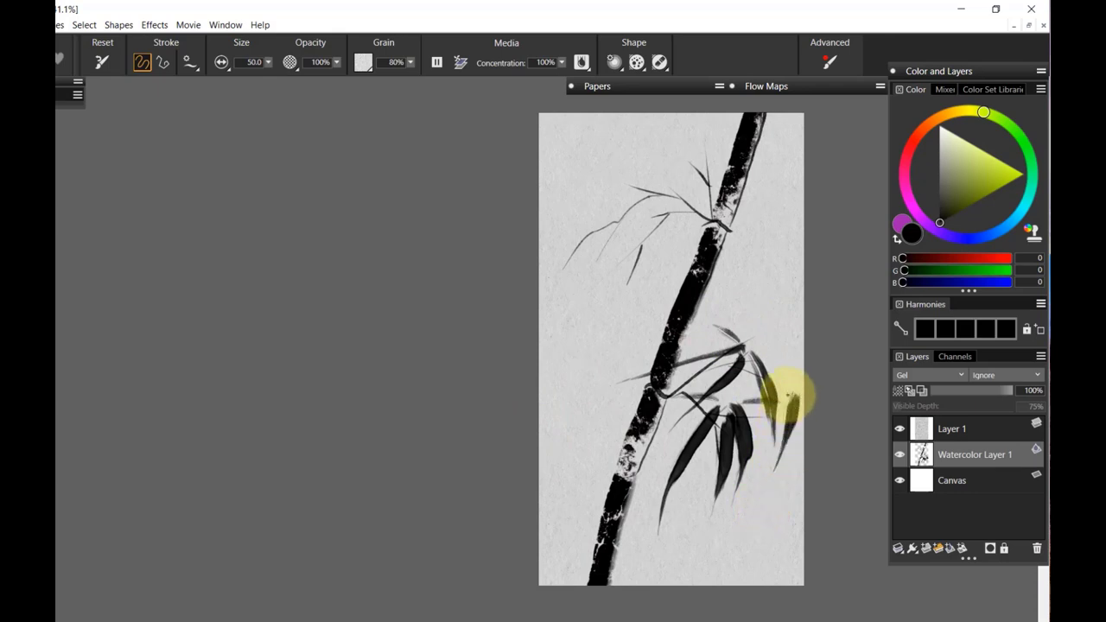
left_click_drag(788, 396, 746, 404)
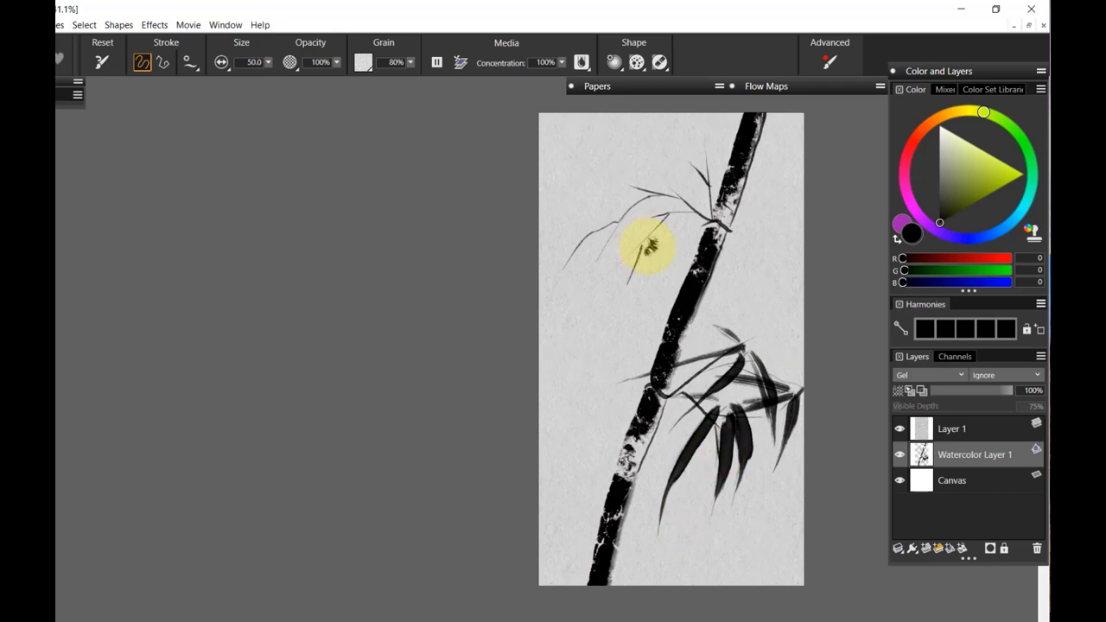
- Paint leaves hanging and sweeping down-left from the upper twigs, plus two near the stalk top
left_click_drag(646, 248, 636, 342)
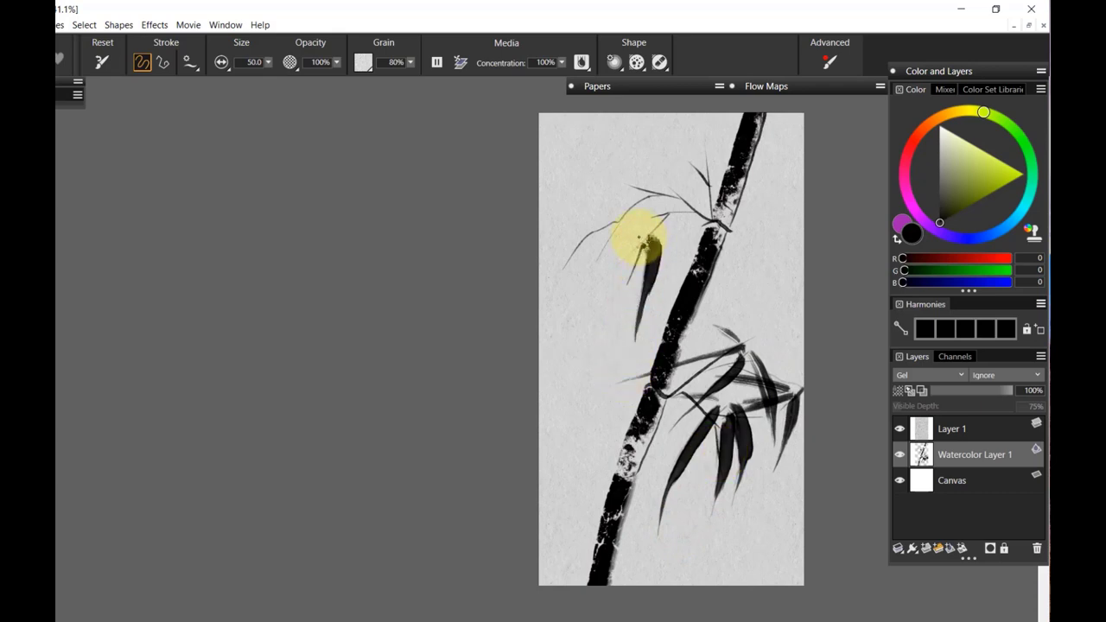
left_click_drag(641, 244, 563, 327)
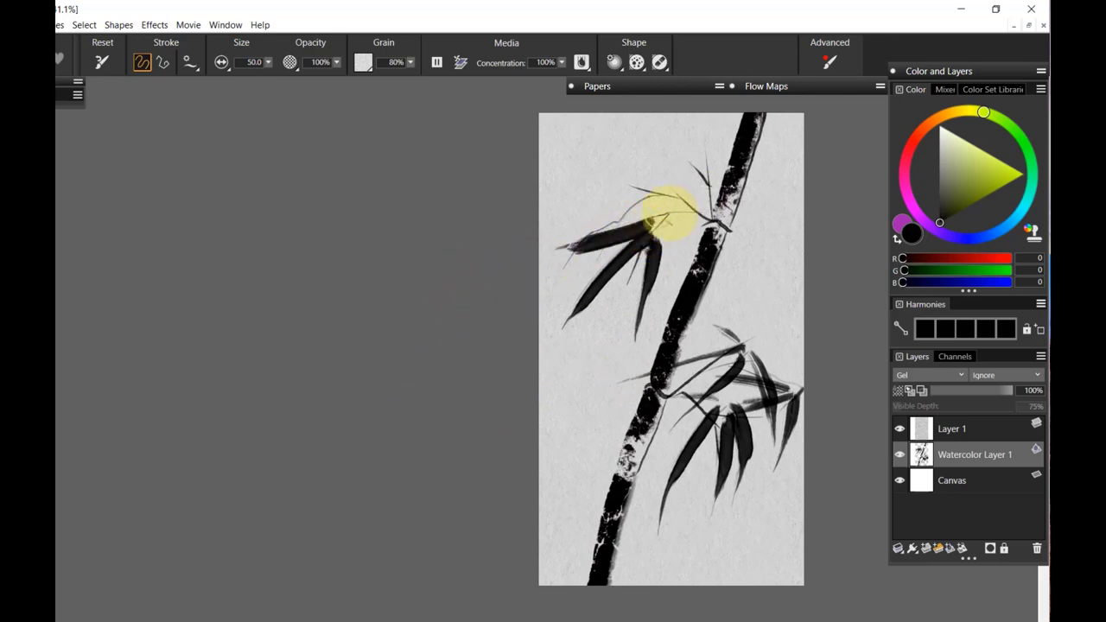
left_click_drag(646, 219, 541, 269)
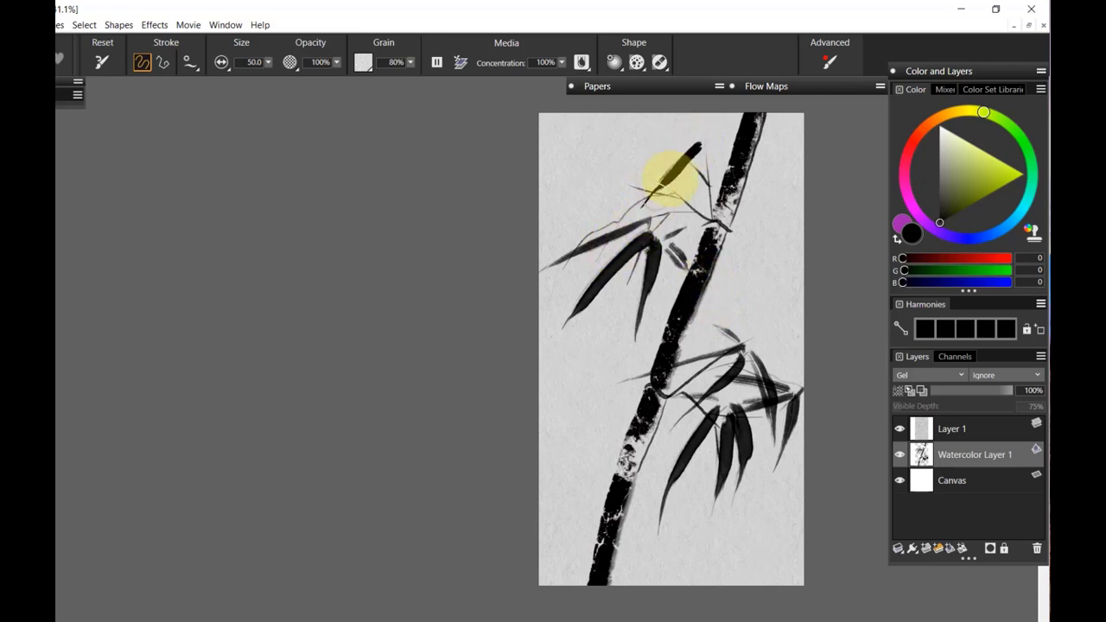
mouse_move(667, 187)
left_mouse_down()
mouse_move(699, 143)
mouse_move(682, 240)
left_mouse_up()
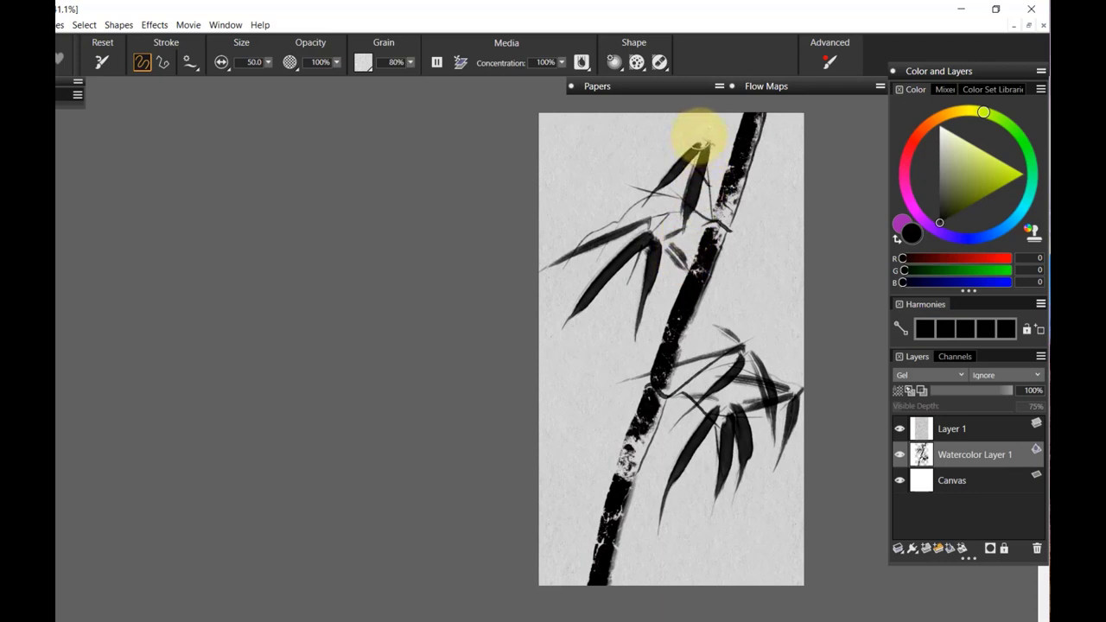
- Add shorter leaves from the stalk top, replacing an overly long one, and drooping leaves at top left
left_click_drag(704, 135, 551, 214)
key("ctrl+z")
left_click_drag(701, 135, 612, 166)
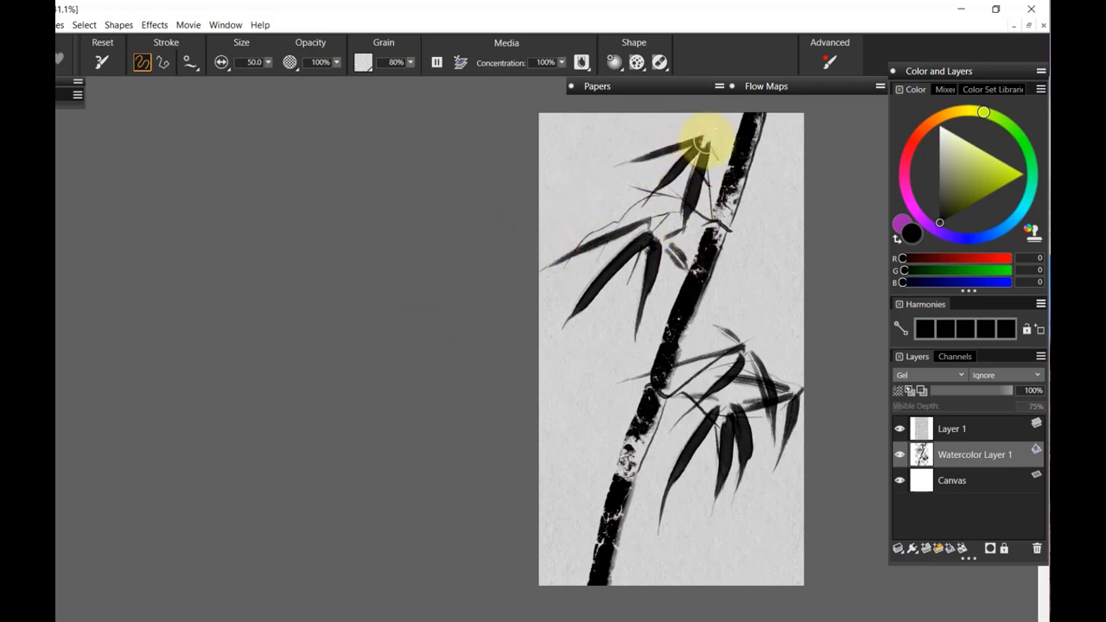
left_click_drag(699, 141, 730, 226)
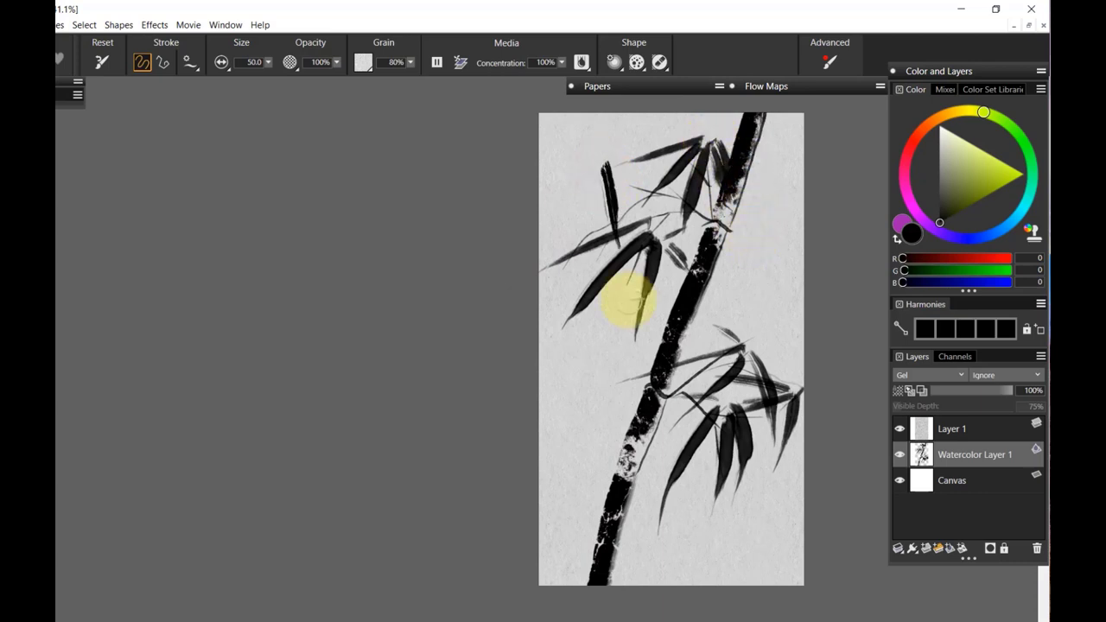
left_click_drag(615, 232, 597, 167)
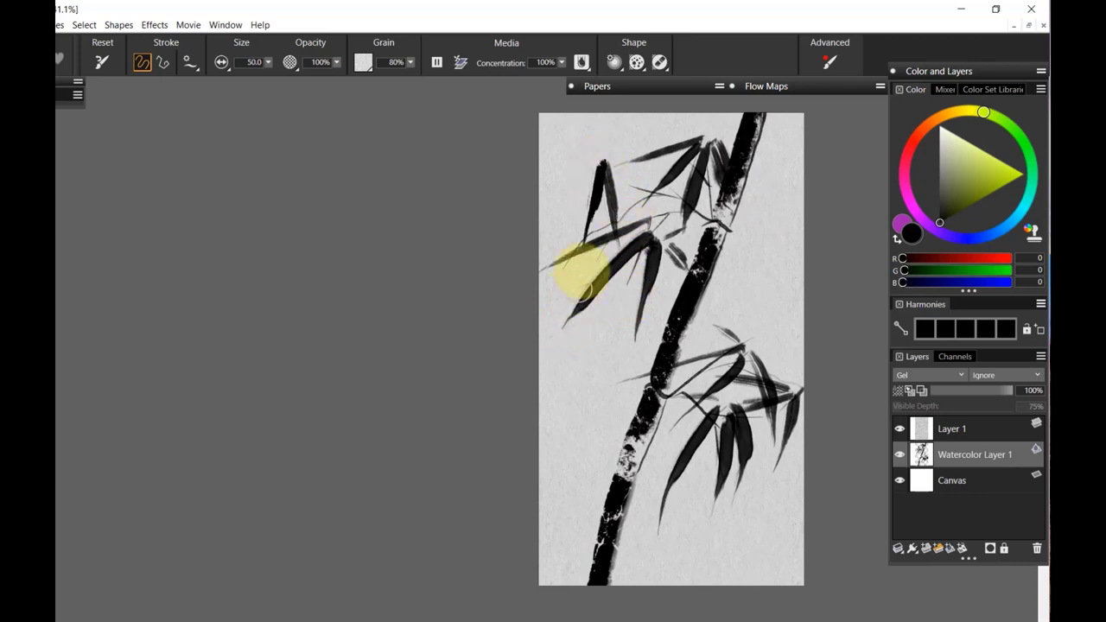
left_click_drag(591, 164, 558, 264)
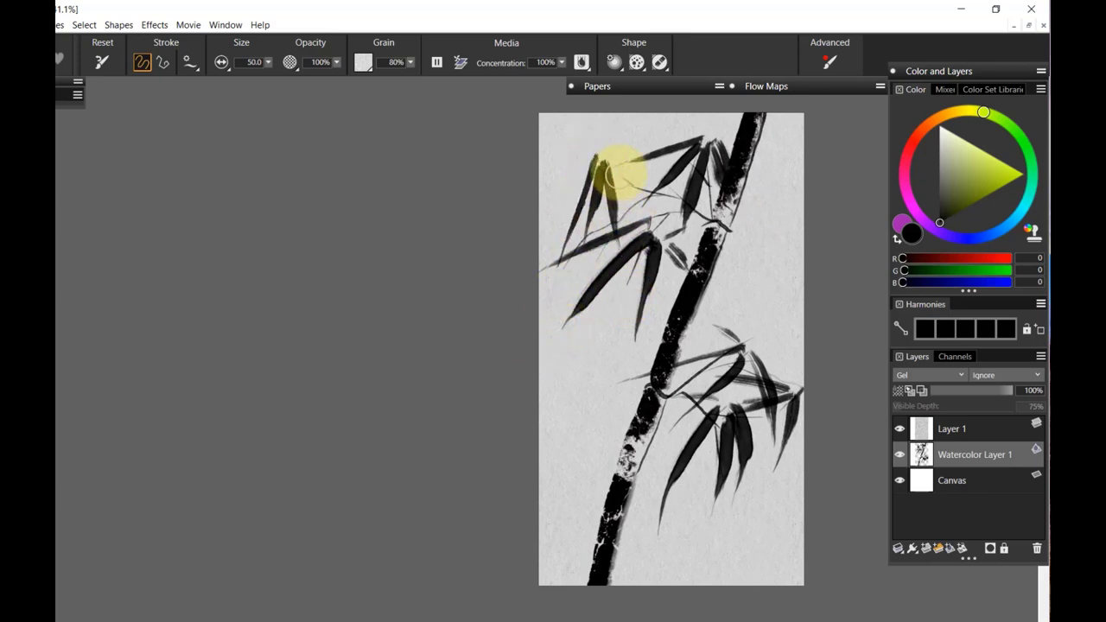
left_click_drag(602, 164, 624, 151)
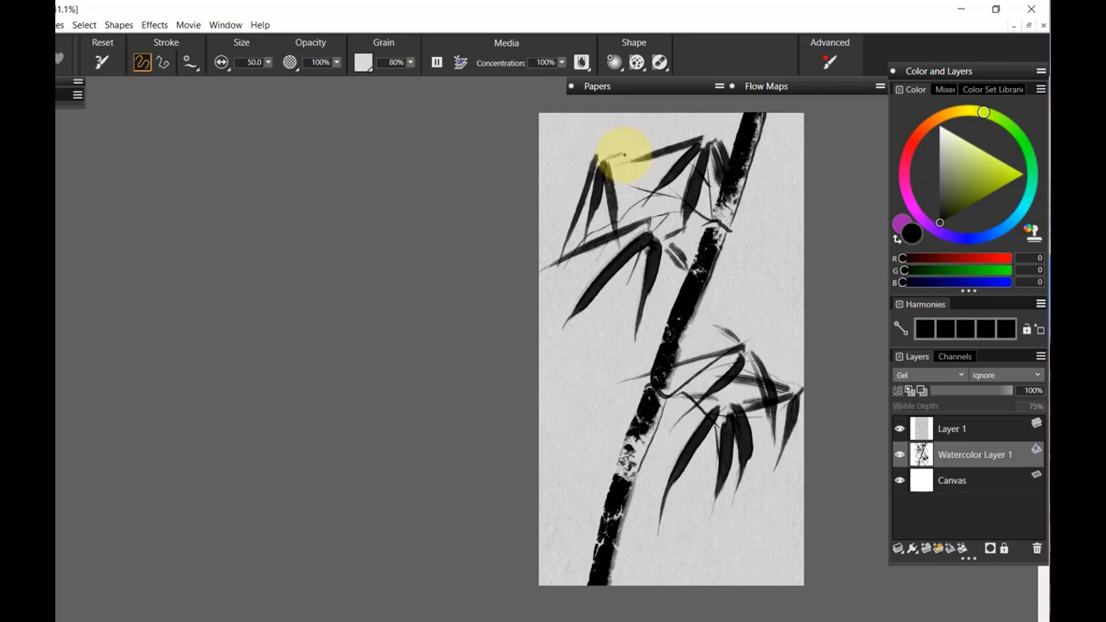